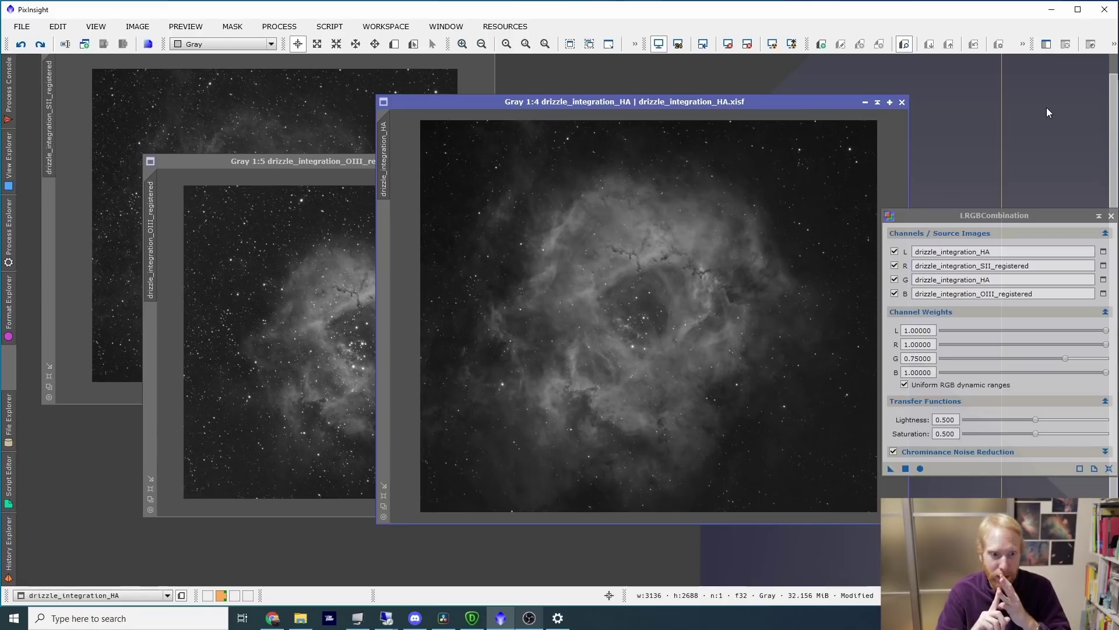
Rearrange the HA and OIII image windows so the SII, OIII and HA images are all visible
drag(533, 102, 690, 85)
drag(383, 163, 270, 213)
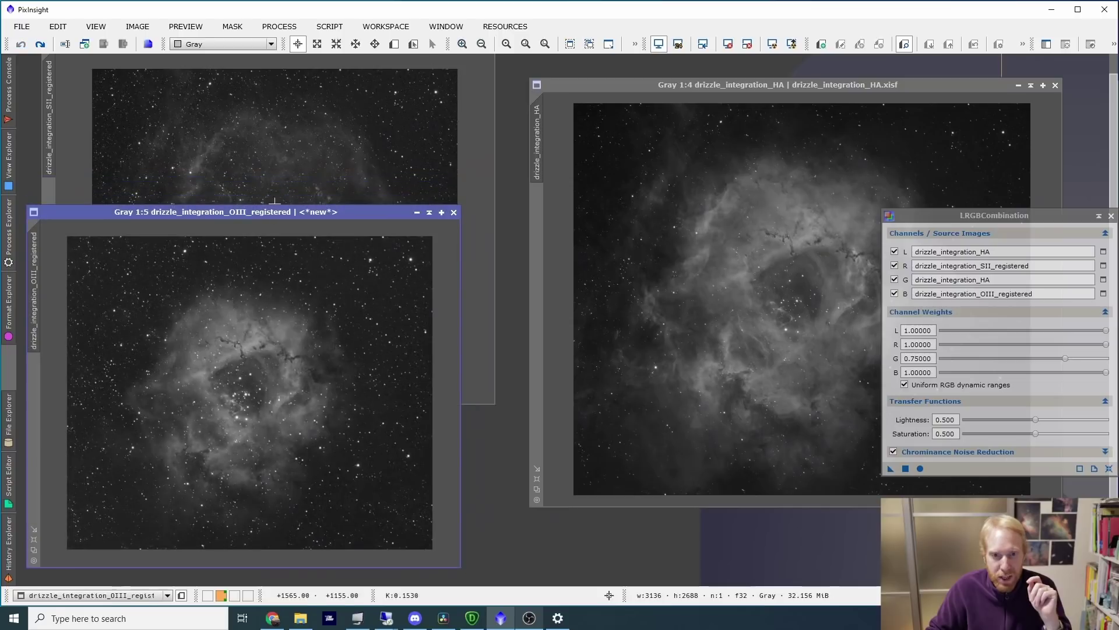
drag(701, 91, 468, 92)
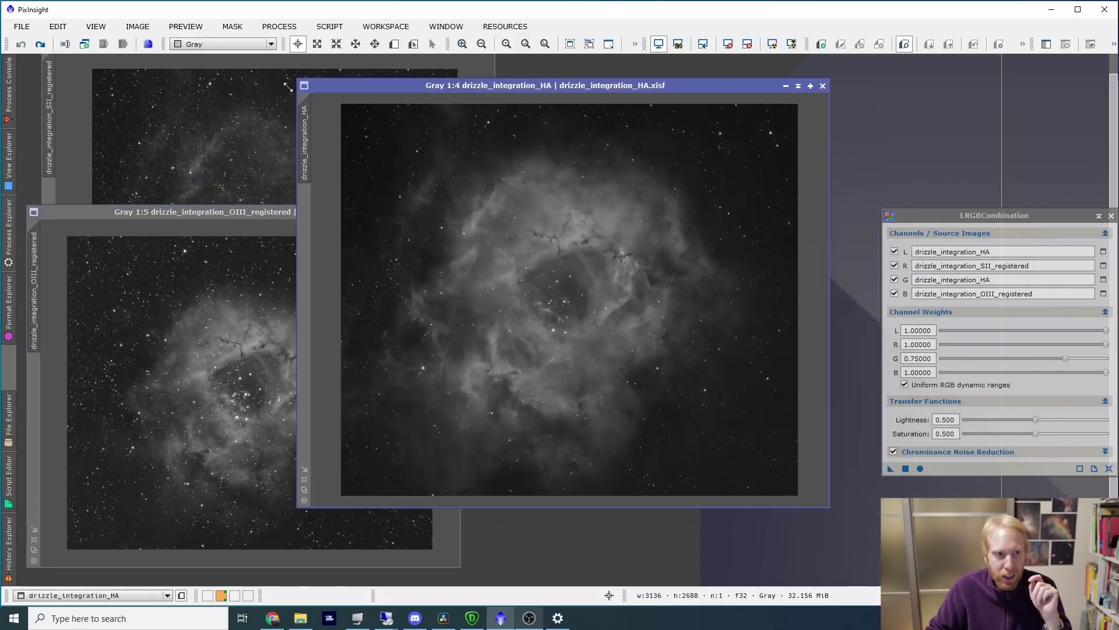
Preview EZ Soft Stretch on the unstretched drizzle_integration_HA image, close the script without running it and restore the existing stretch
click(40, 44)
click(328, 27)
mouse_move(373, 99)
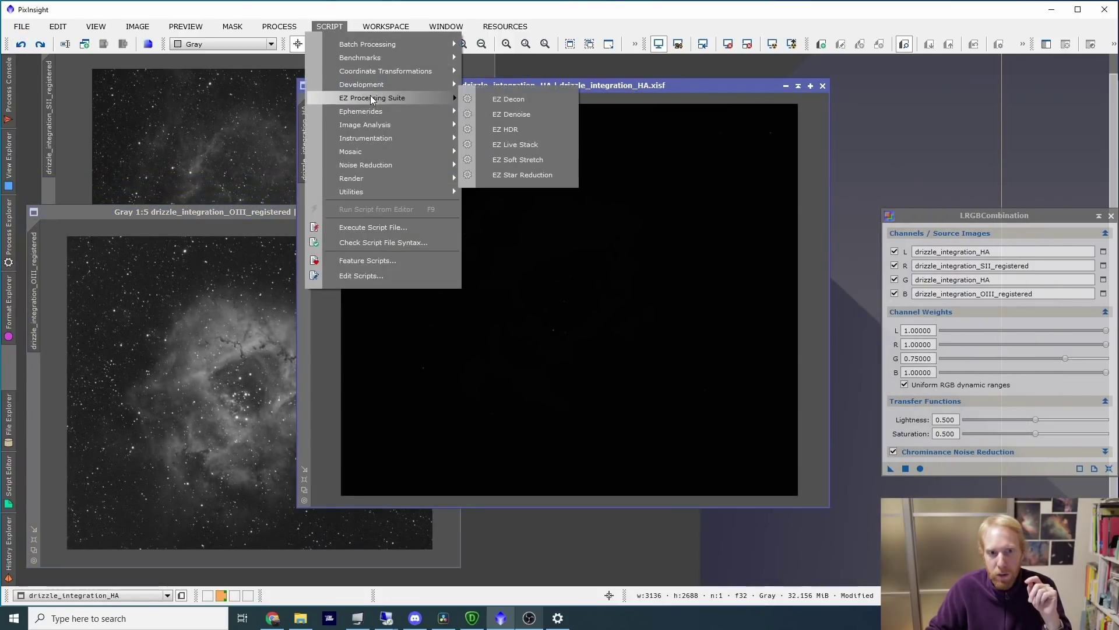
click(543, 161)
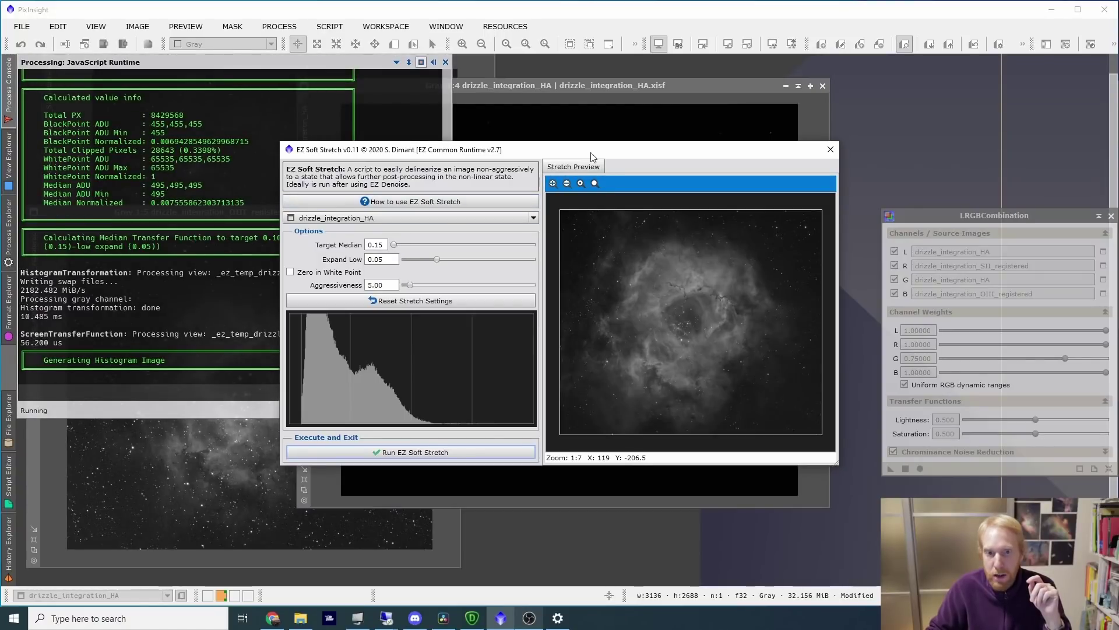
drag(592, 156, 925, 120)
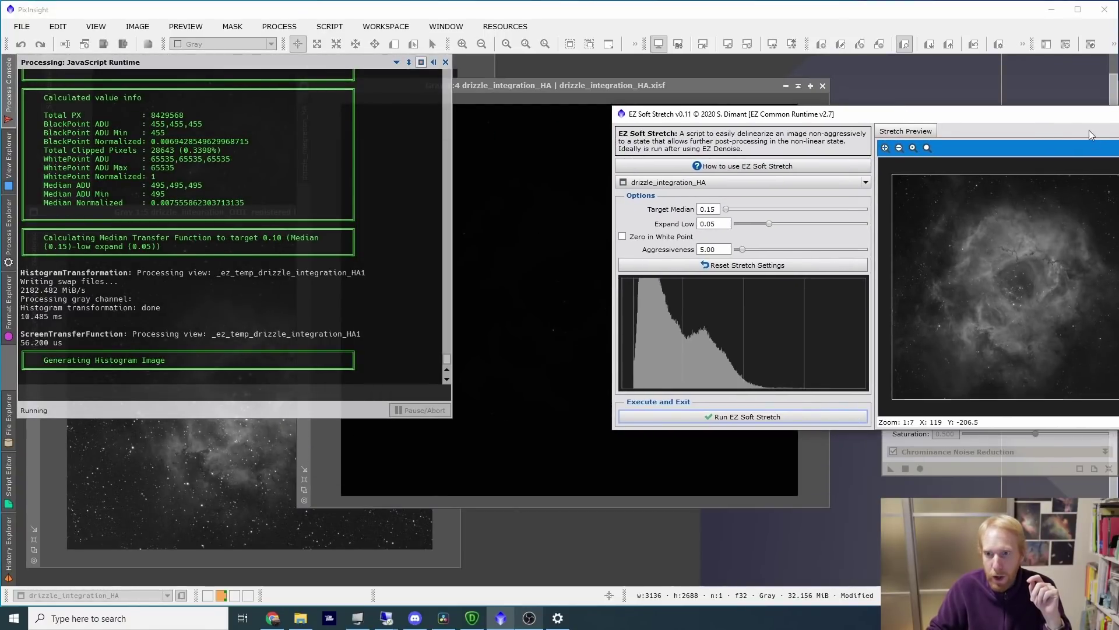
drag(1084, 115, 826, 124)
click(921, 120)
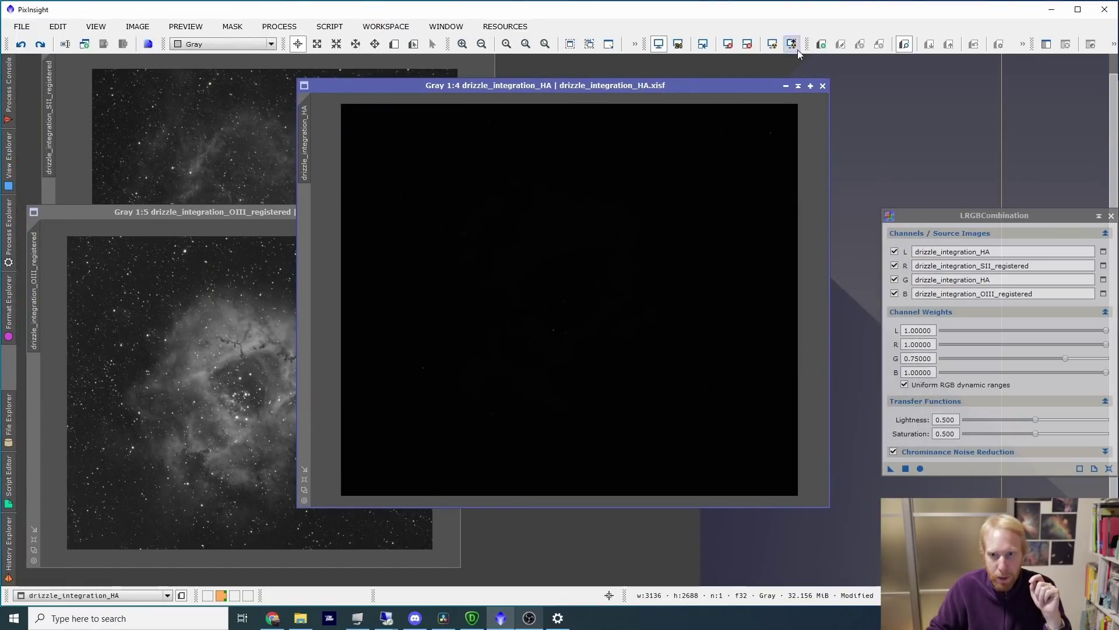
click(41, 45)
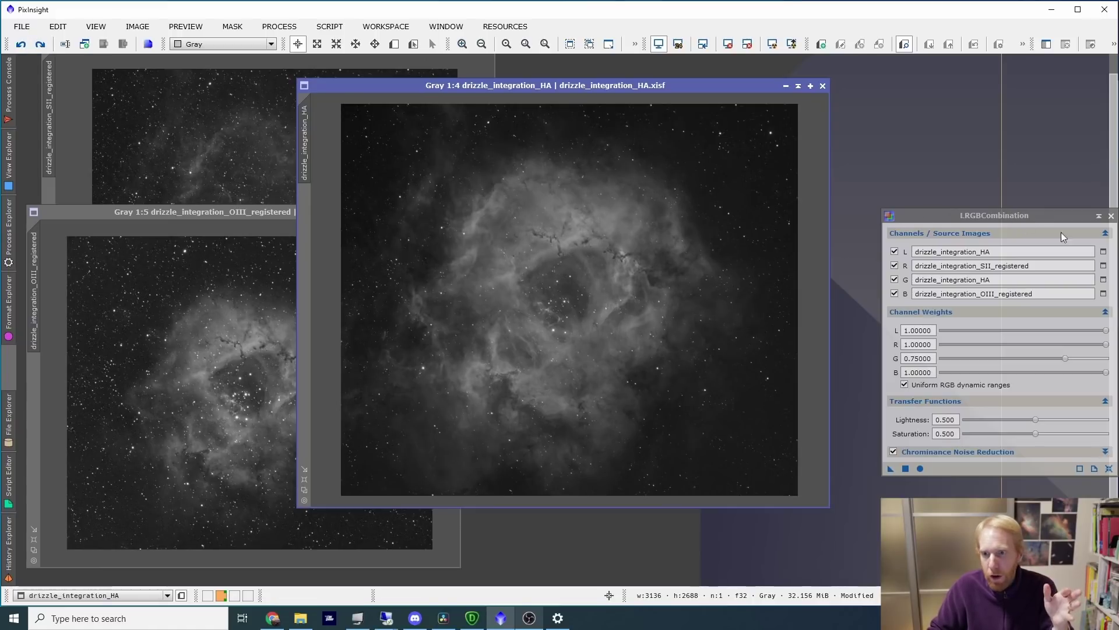
Combine the channels into an RGB image with LRGBCombination, using a green weight of 1.00000 and chrominance noise reduction disabled
drag(960, 214, 844, 193)
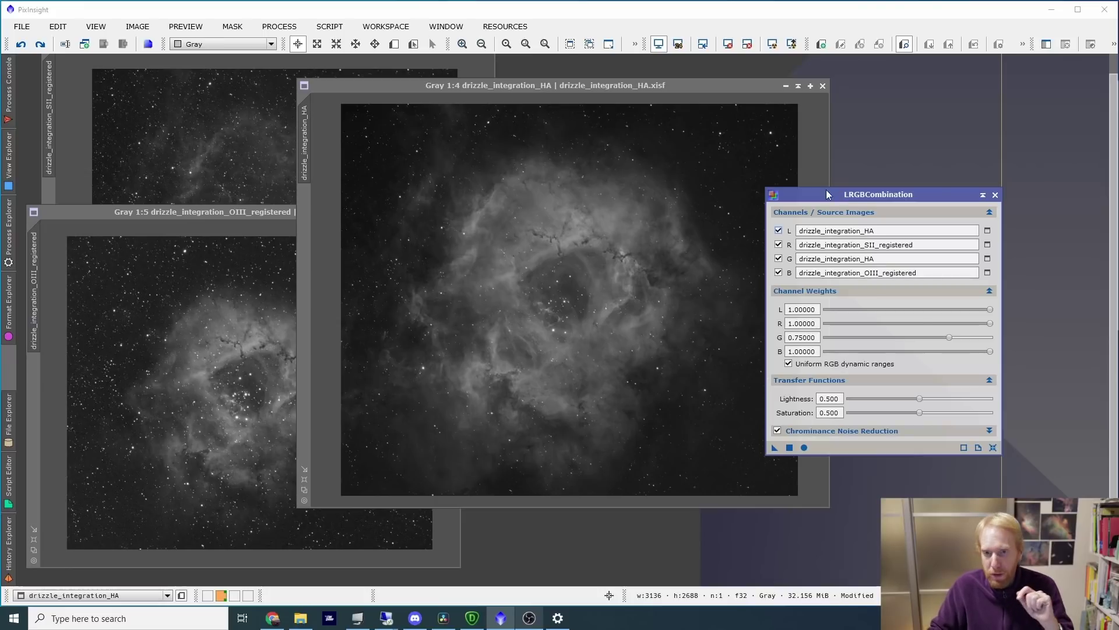
drag(949, 340, 990, 336)
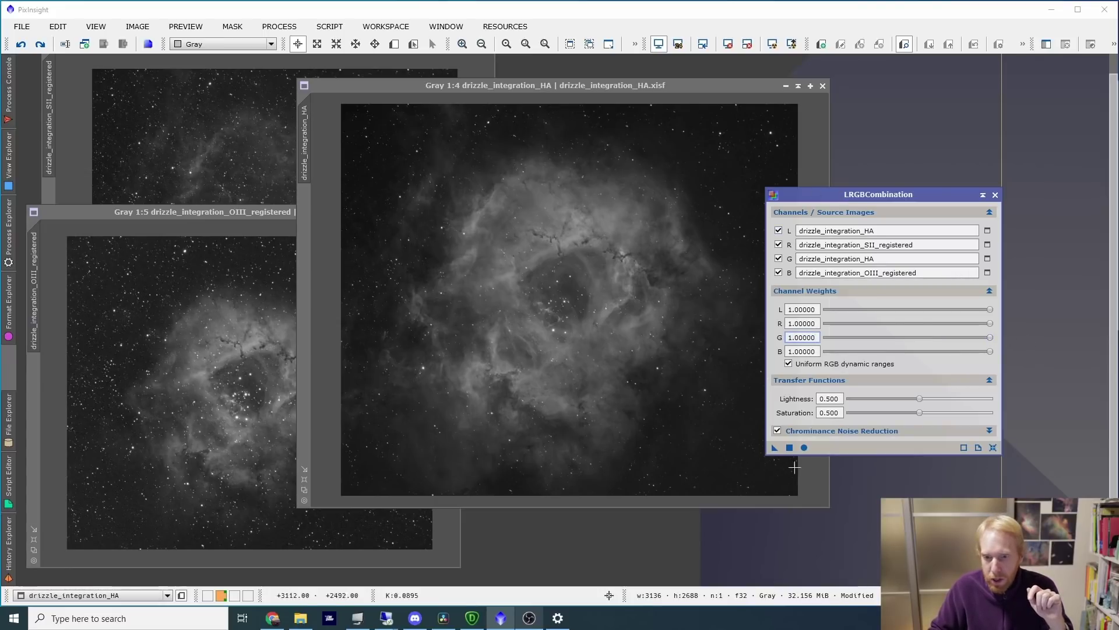
click(777, 431)
click(805, 447)
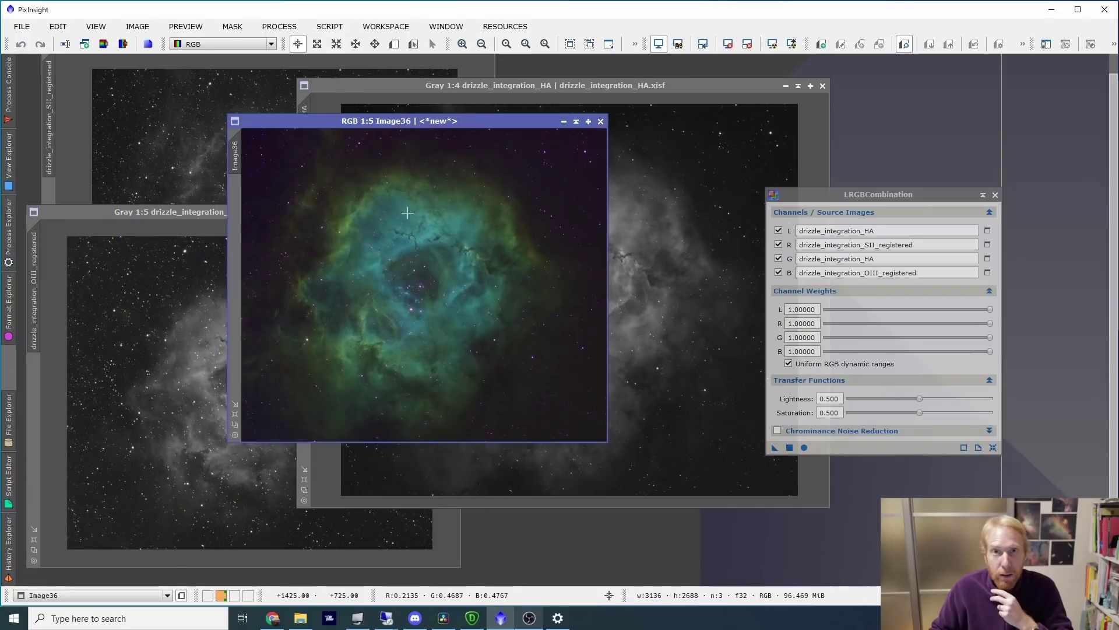
Apply SCNR to the combined RGB image to remove green at amount 1.00, and discard that image without saving
click(7, 235)
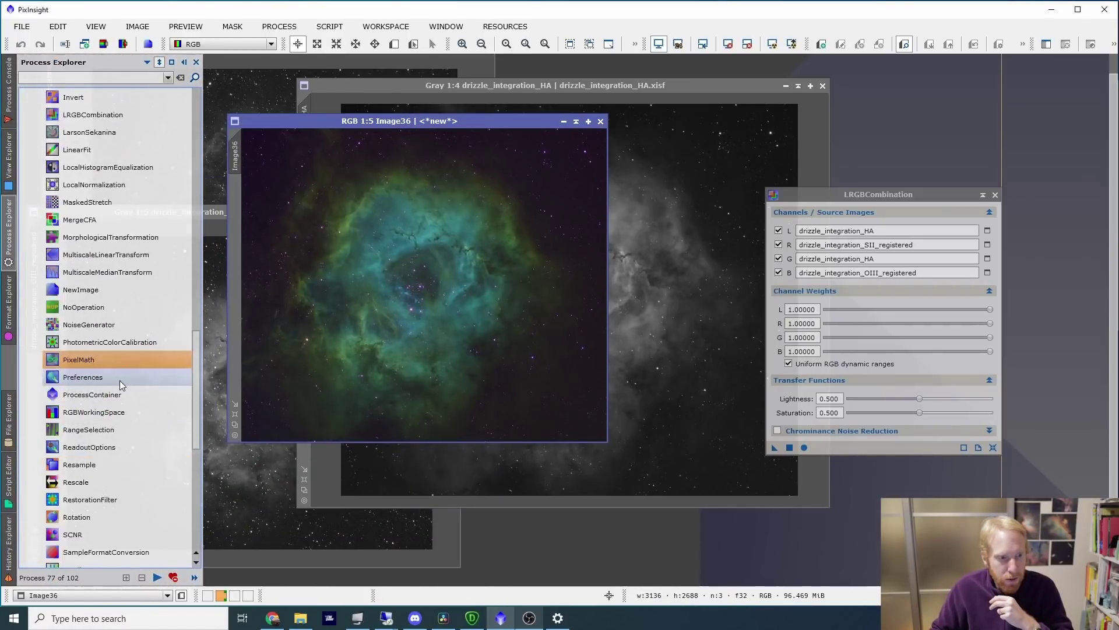
scroll(120, 378, down, 2)
double_click(76, 429)
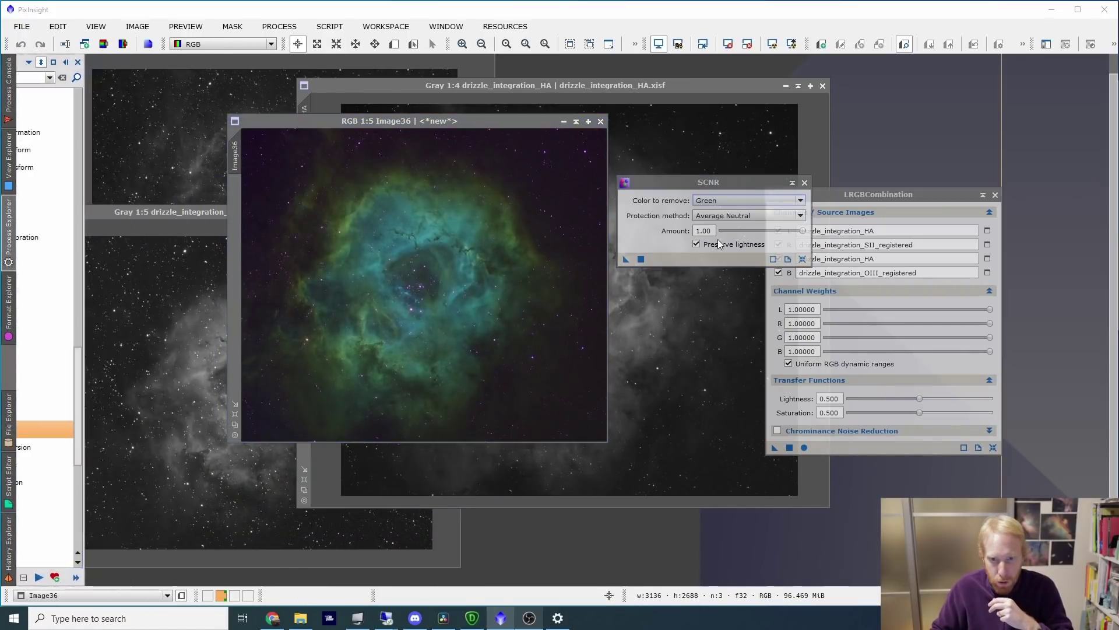
drag(627, 259, 330, 259)
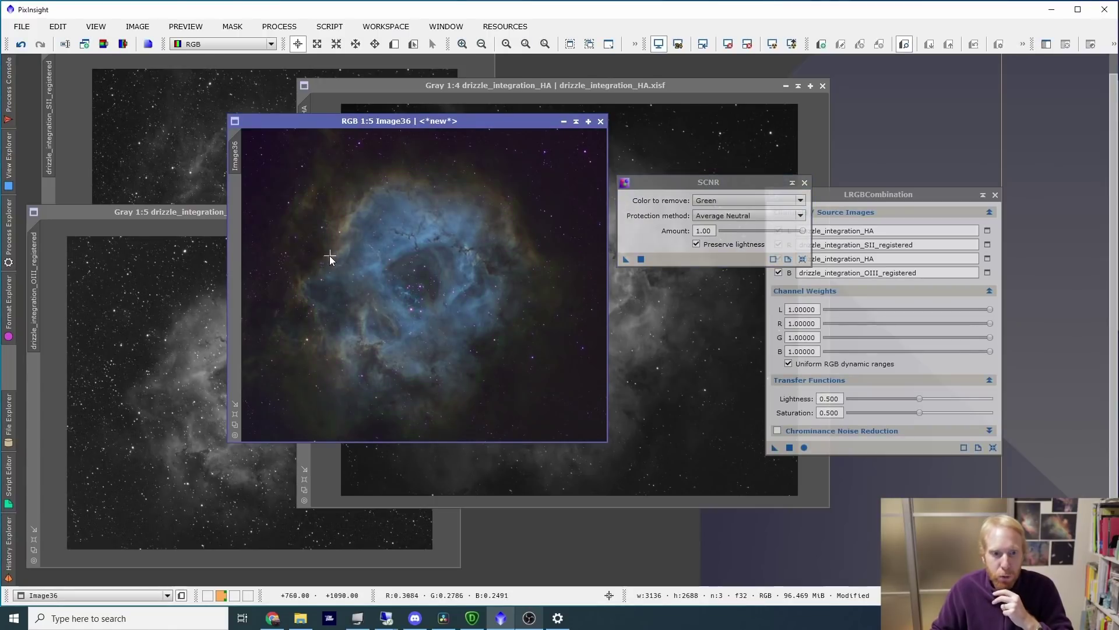
scroll(487, 286, up, 1)
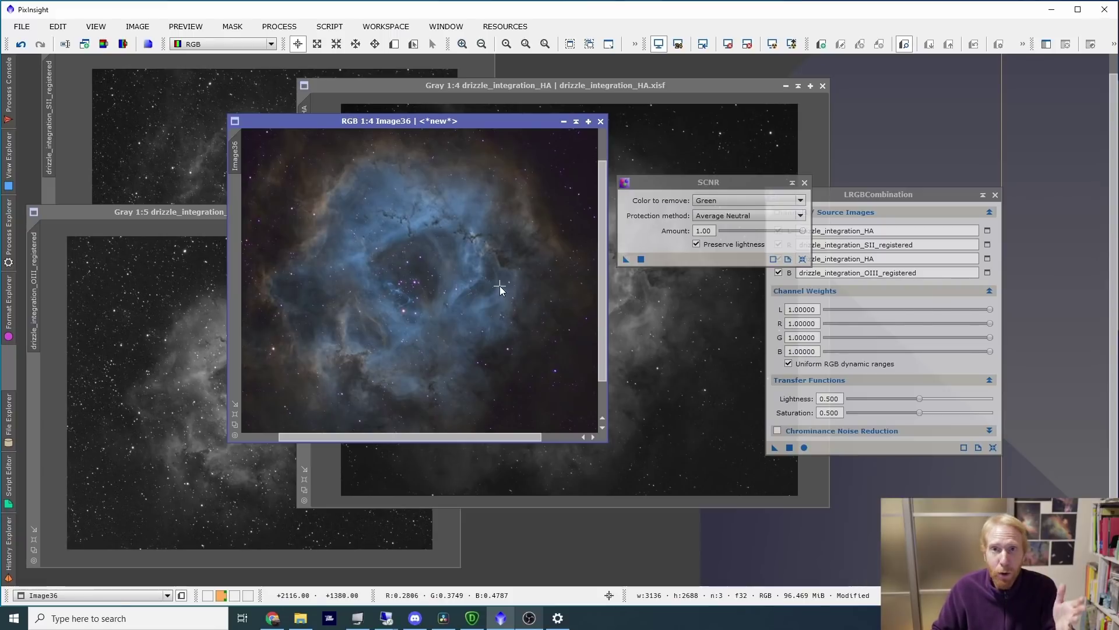
click(601, 122)
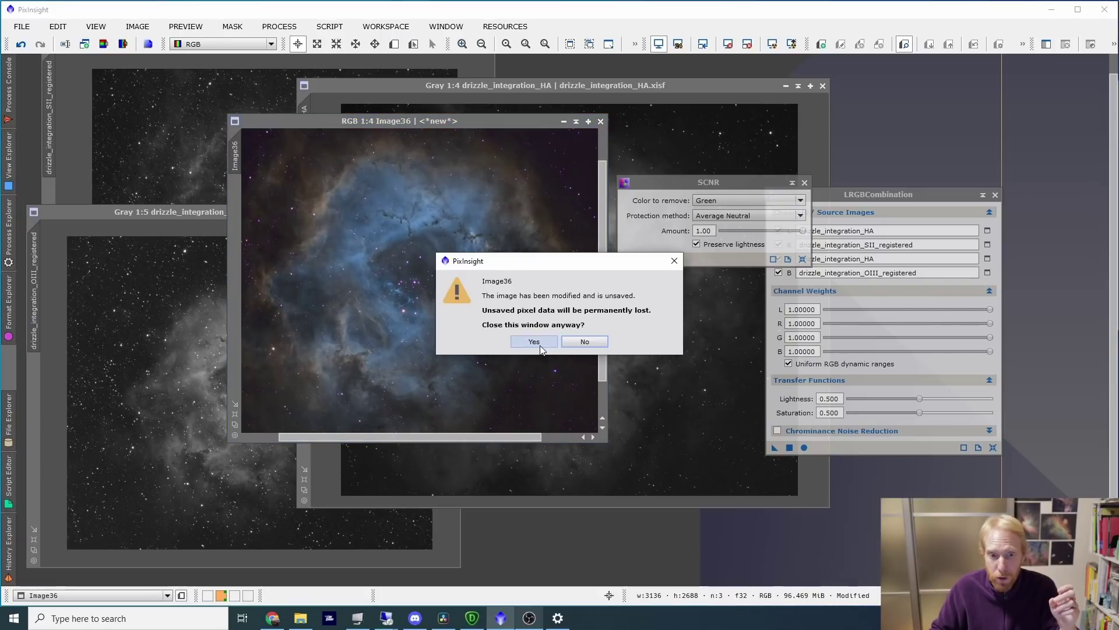
click(541, 345)
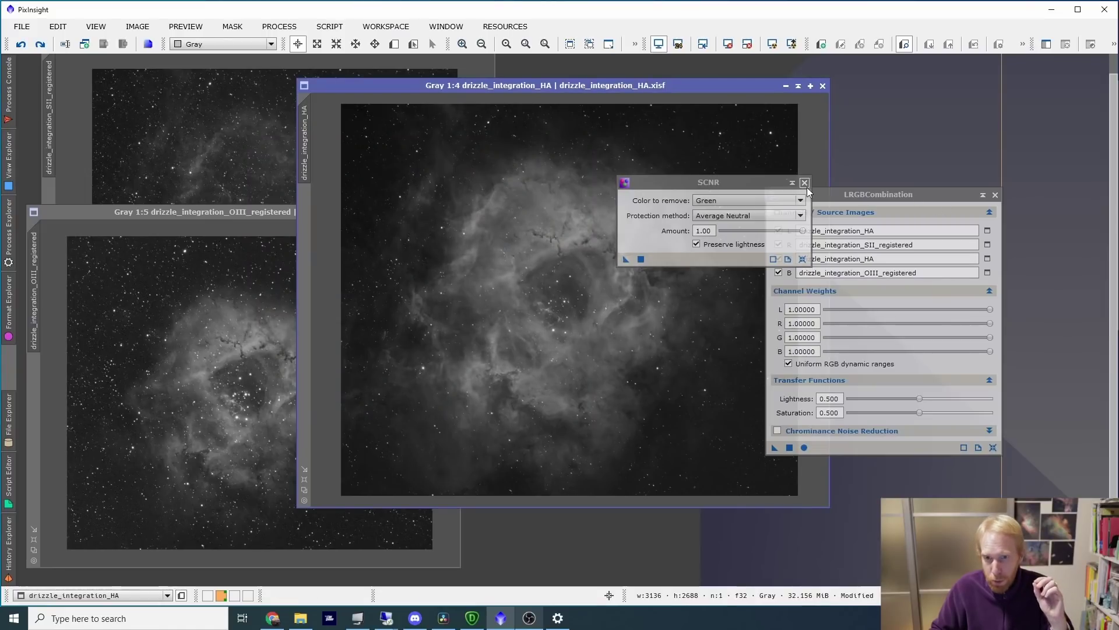
Set the green channel weight to 0.30000, check the L, R, G and B source images, and create the combined image
drag(920, 201, 902, 138)
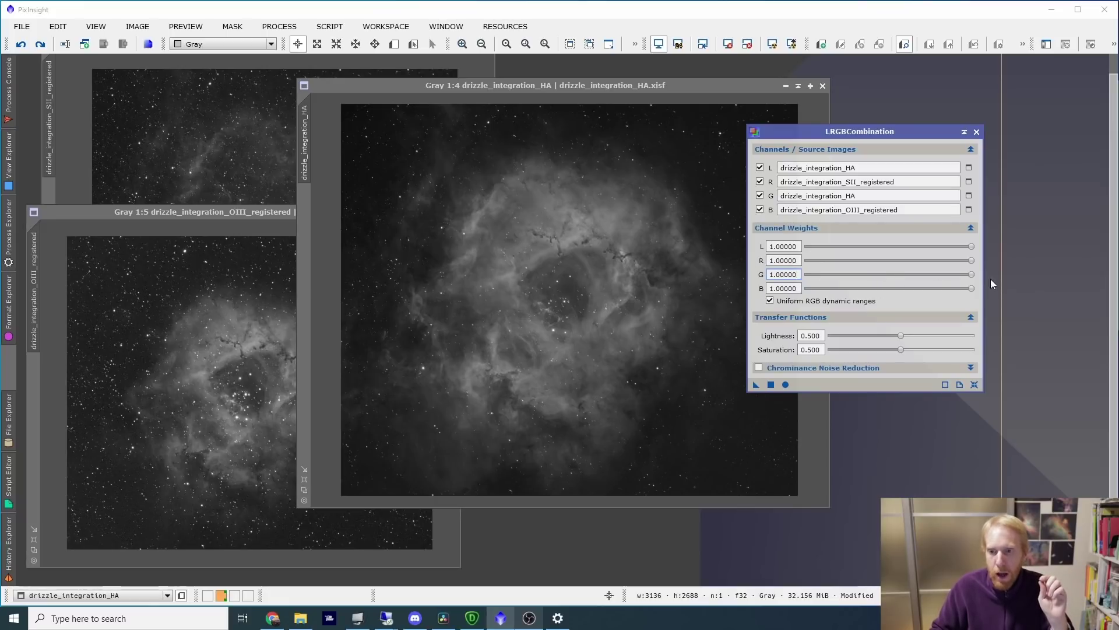
drag(971, 274, 857, 283)
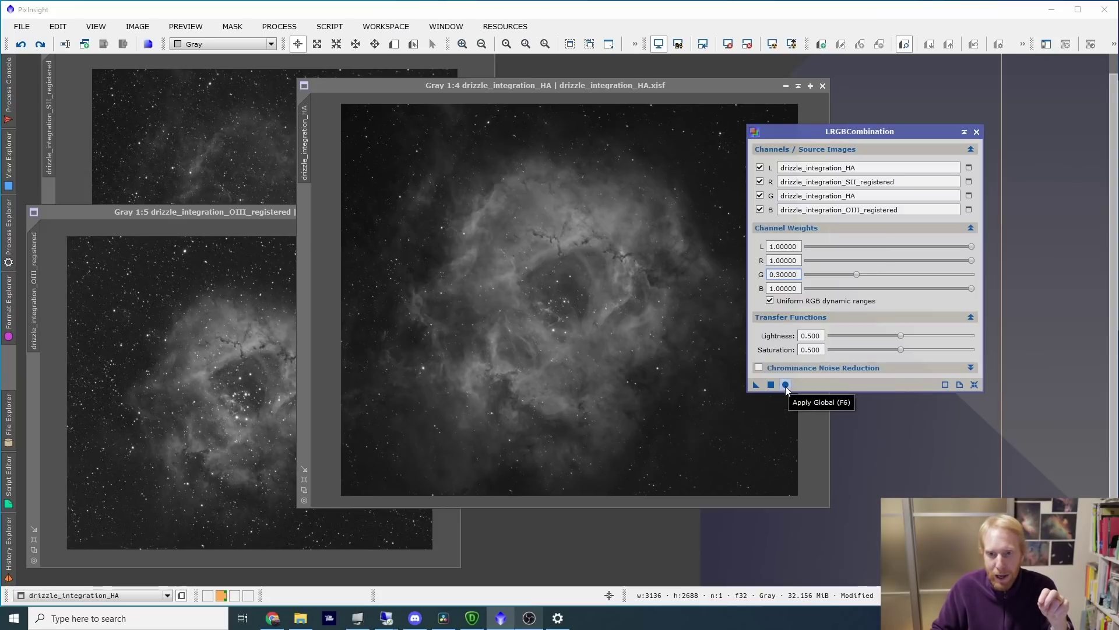
double_click(818, 182)
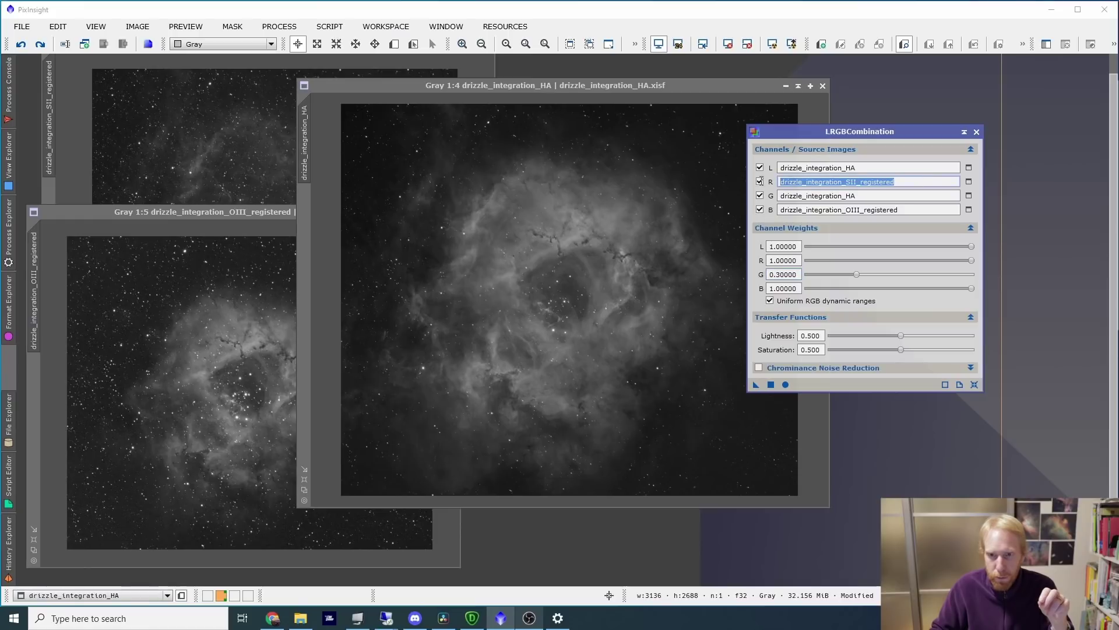
key(Tab)
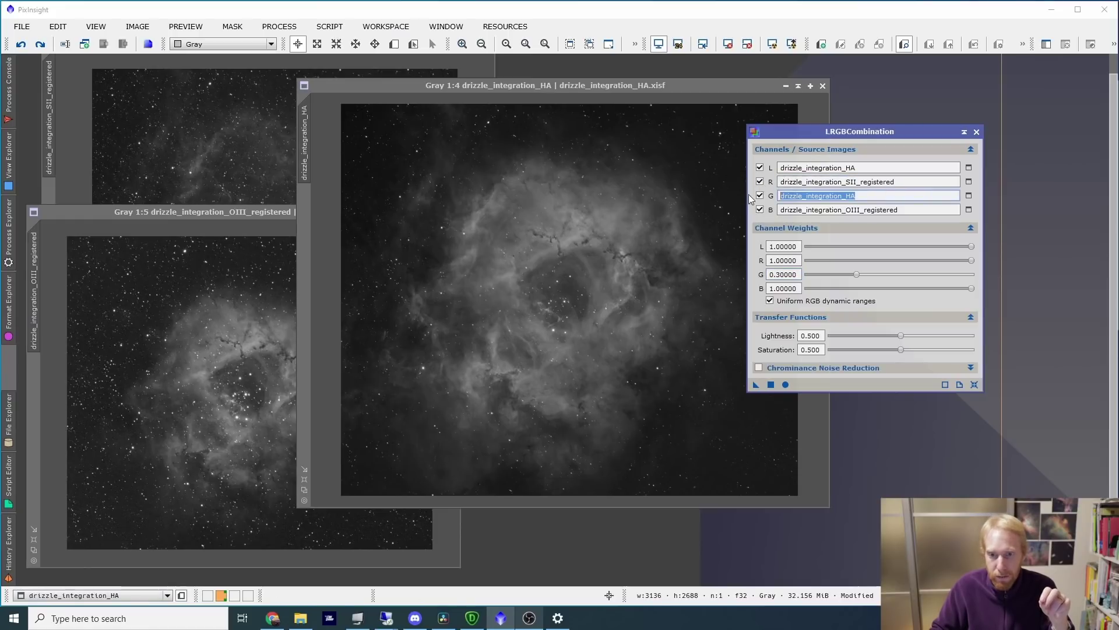
click(923, 211)
drag(924, 211, 729, 213)
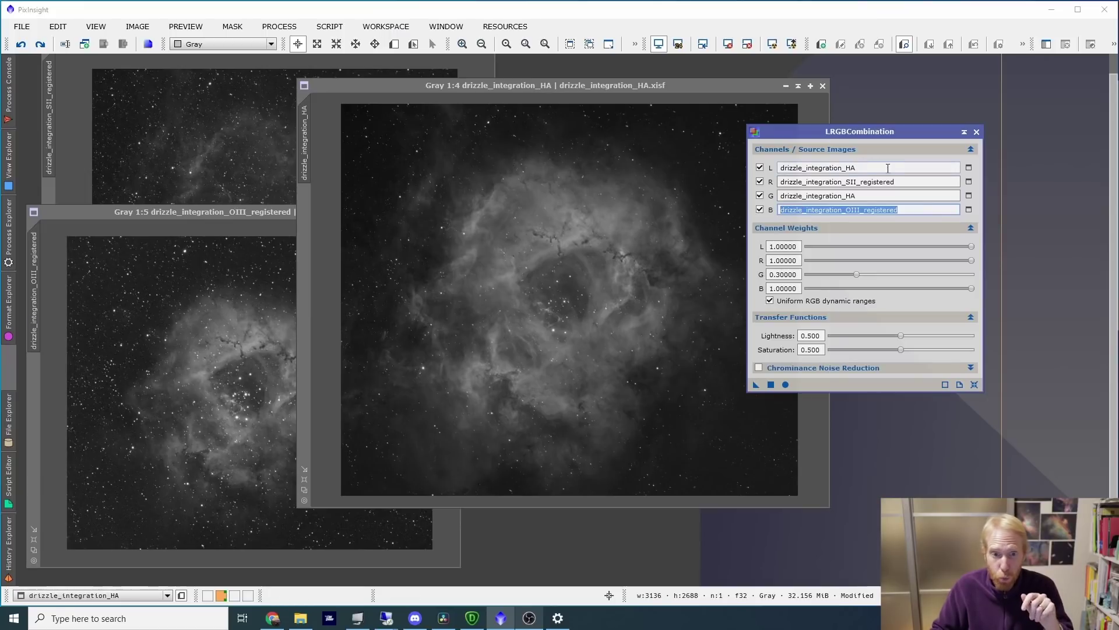
drag(888, 169, 703, 169)
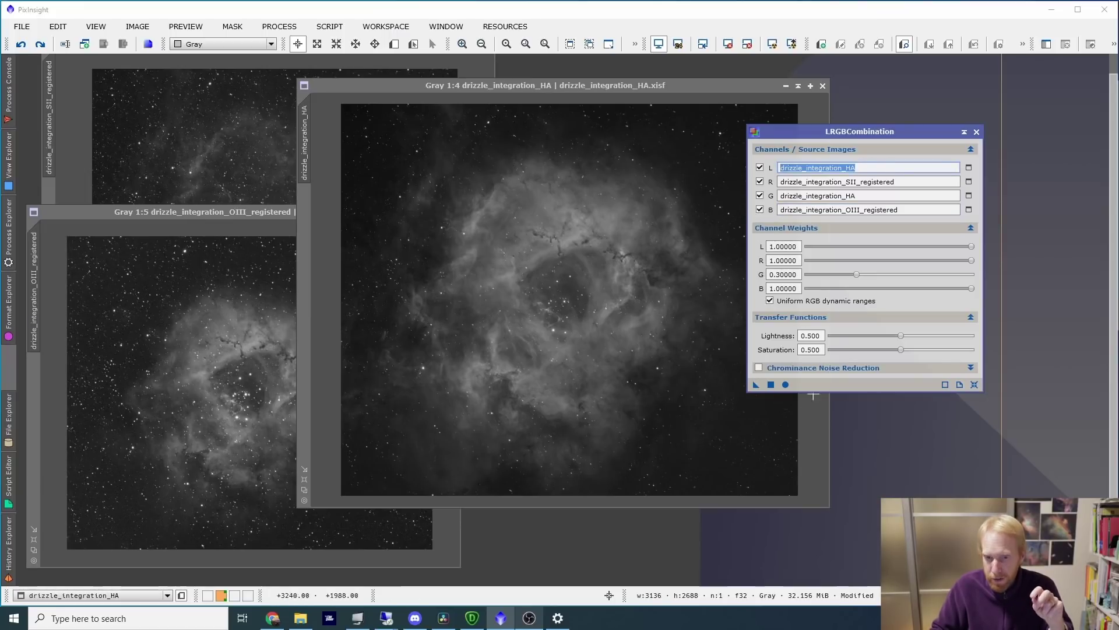
click(786, 385)
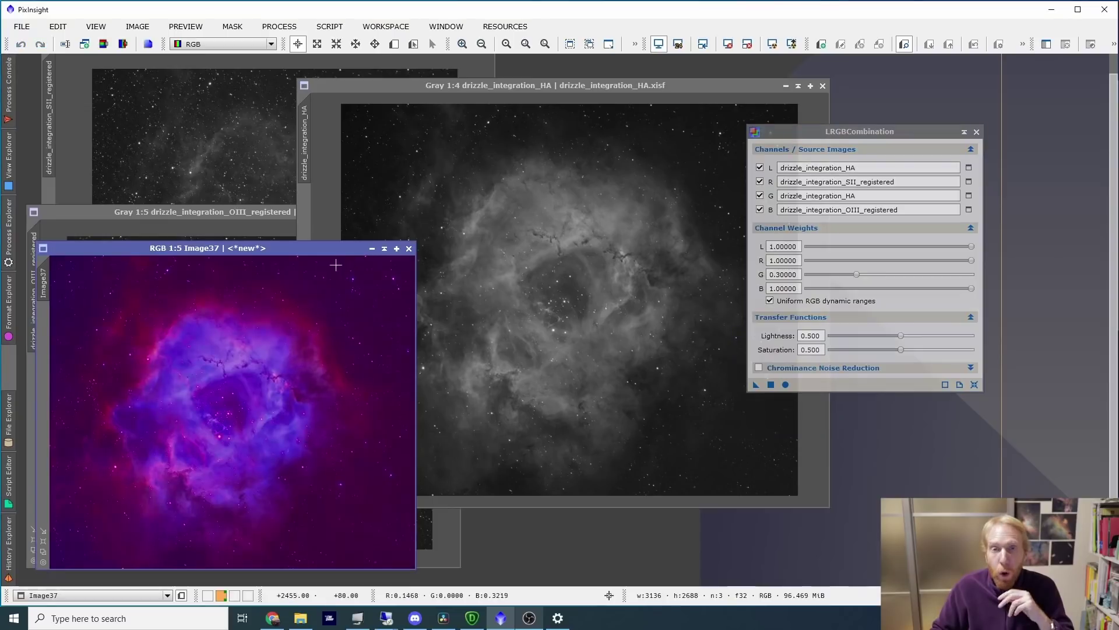
drag(235, 249, 480, 113)
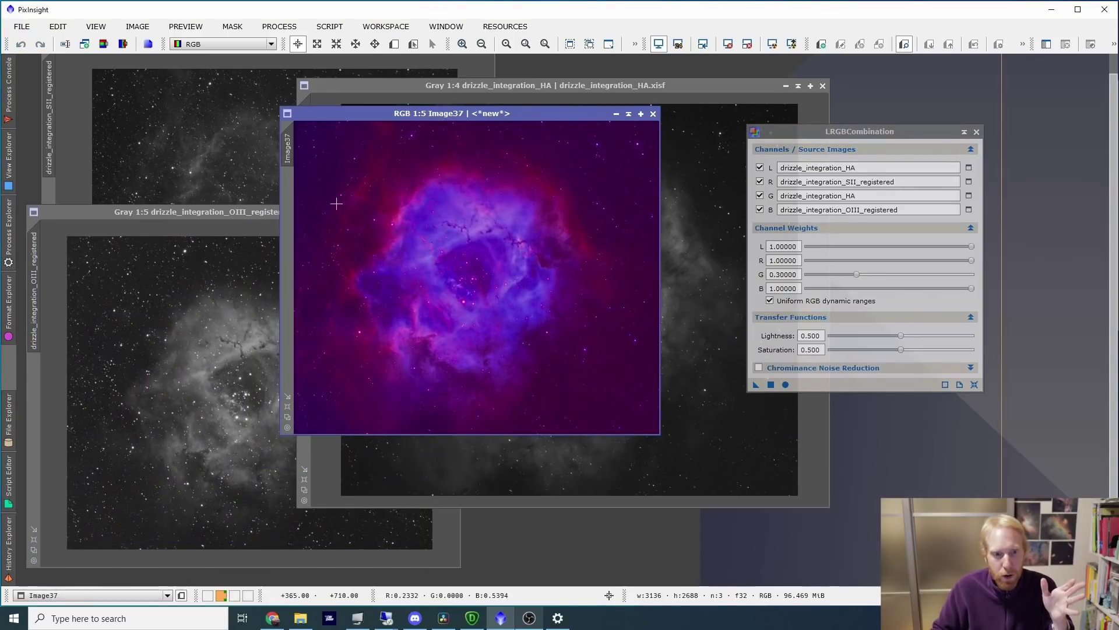
Remove the magenta cast from Image37 by inverting it, applying green SCNR at amount 1.00 and inverting it back
mouse_move(9, 233)
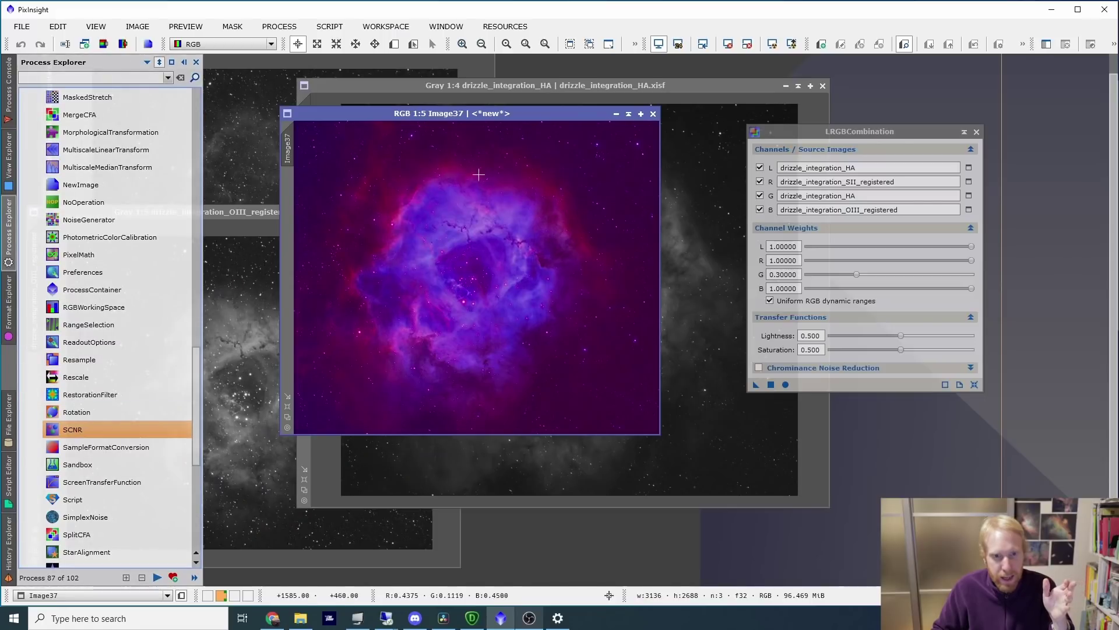
key(ctrl+i)
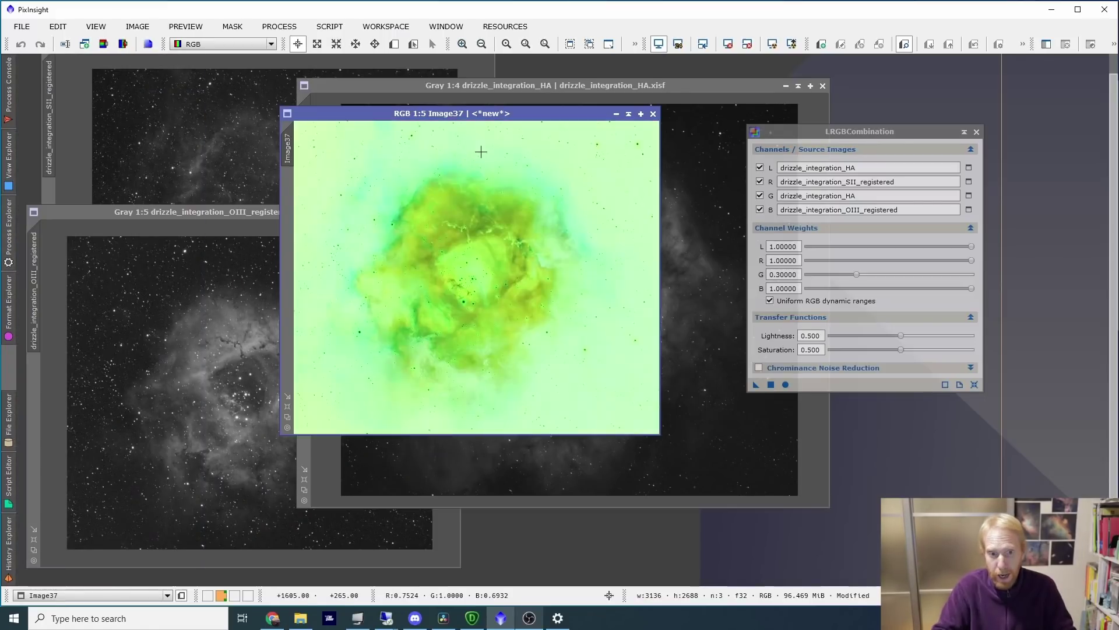
scroll(112, 233, up, 3)
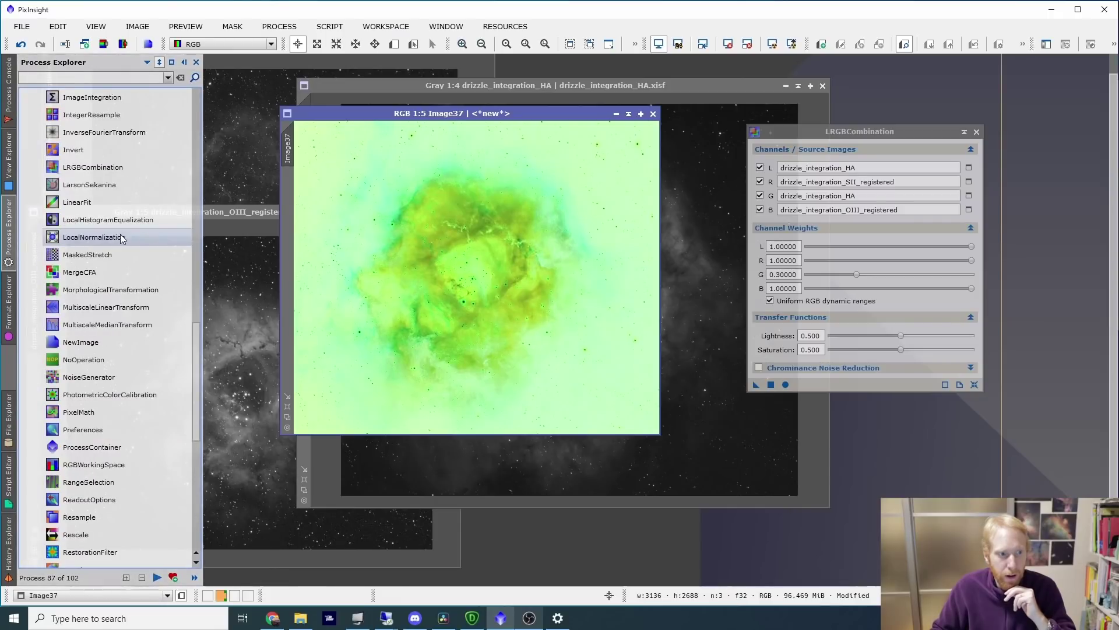
scroll(86, 203, down, 6)
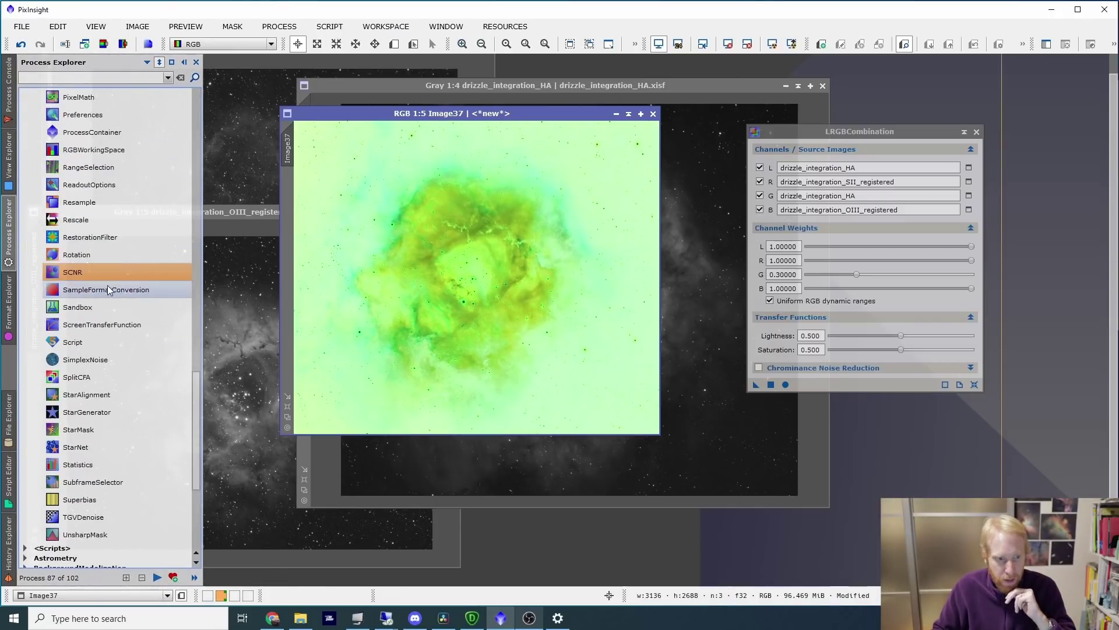
click(73, 273)
double_click(73, 273)
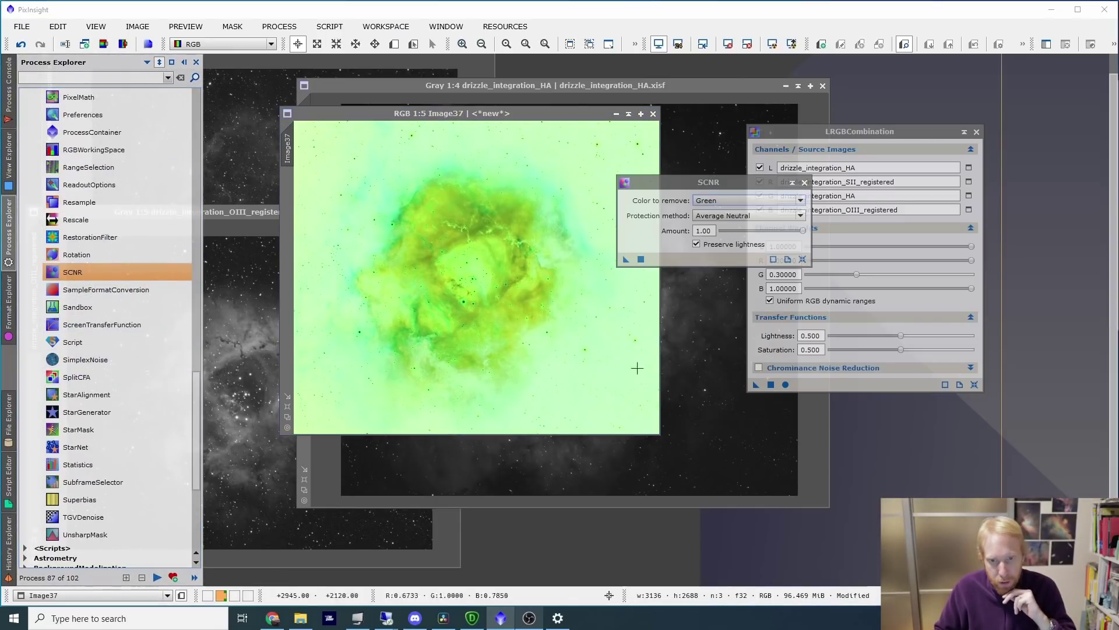
drag(628, 261, 542, 266)
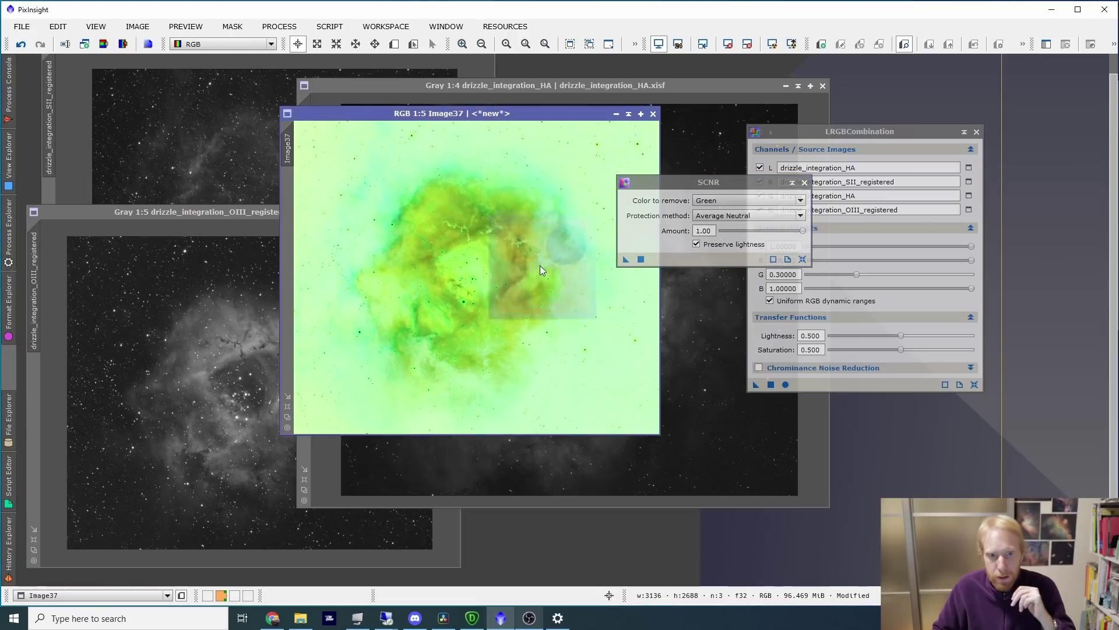
key(ctrl+i)
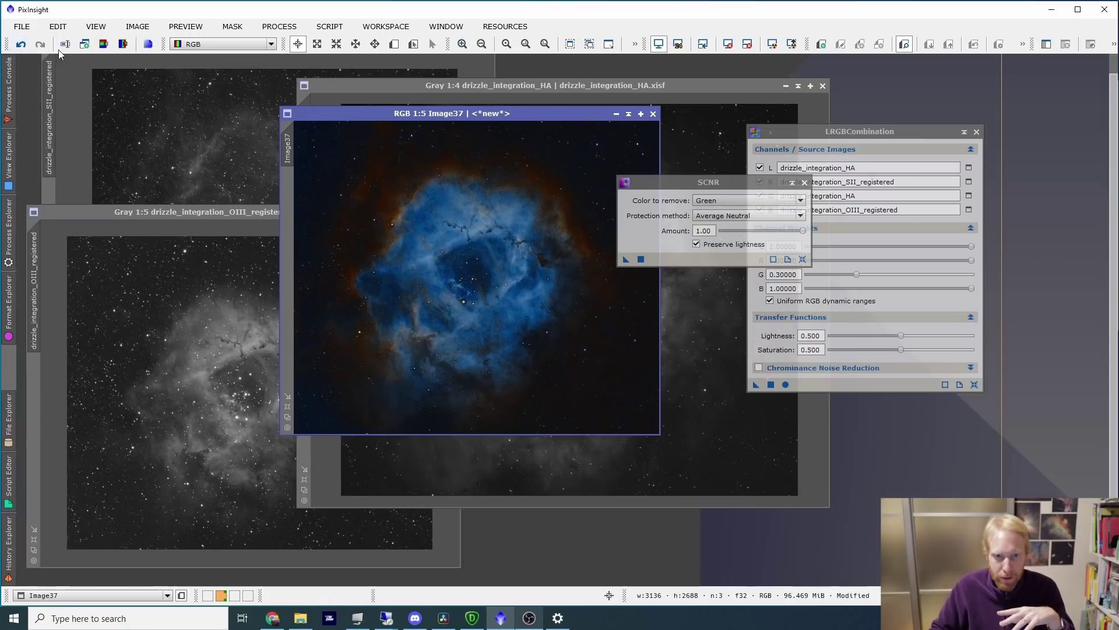
Discard the unsaved Image37 and recombine the channels with the green weight set to 0.75000
click(653, 113)
click(534, 341)
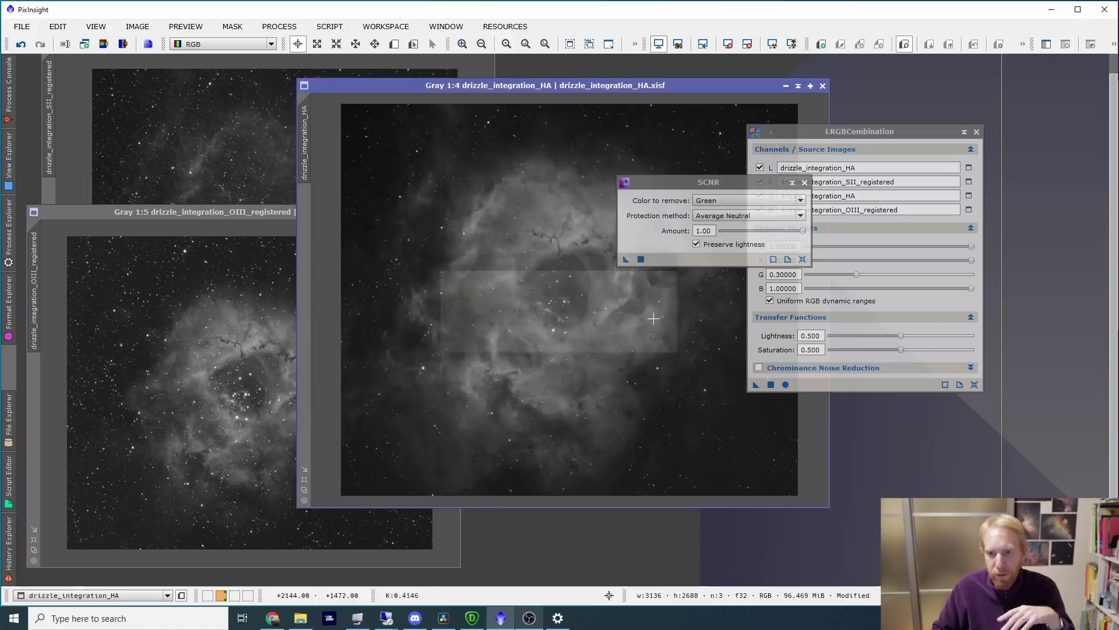
drag(858, 278, 869, 281)
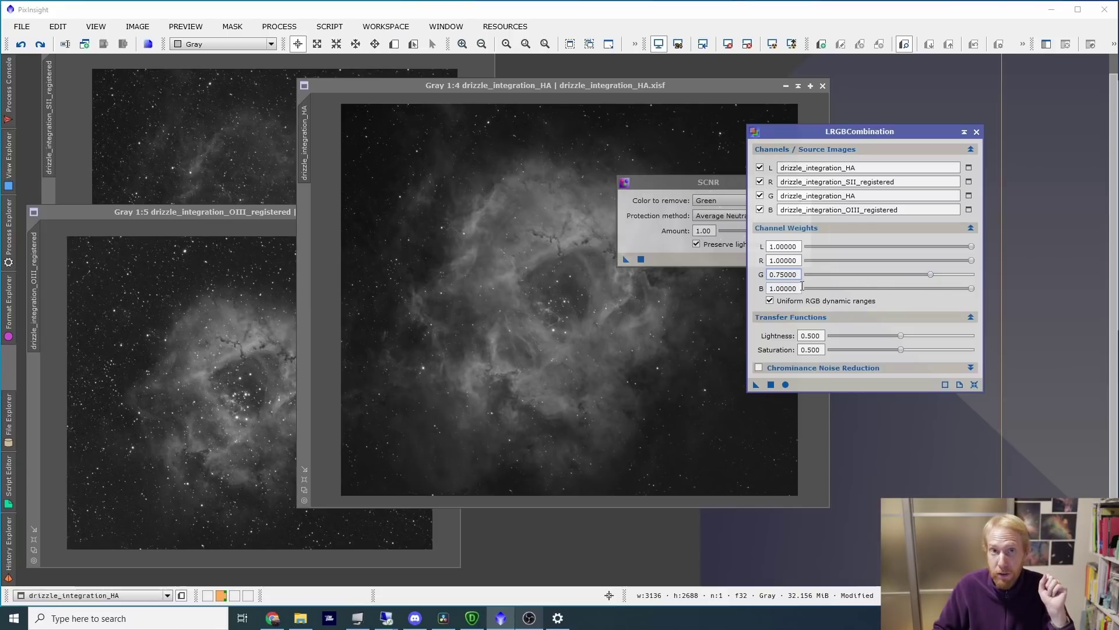
click(785, 384)
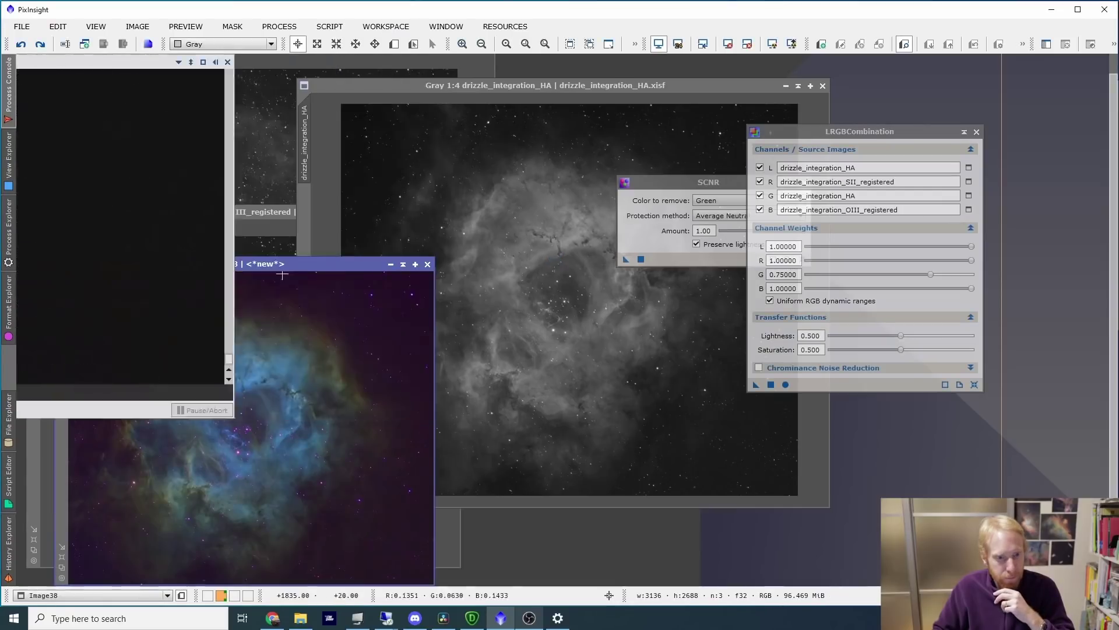
Remove the magenta cast from Image38 by inverting it, applying green SCNR at amount 1.00 and inverting it back
drag(262, 266, 418, 131)
key(ctrl+i)
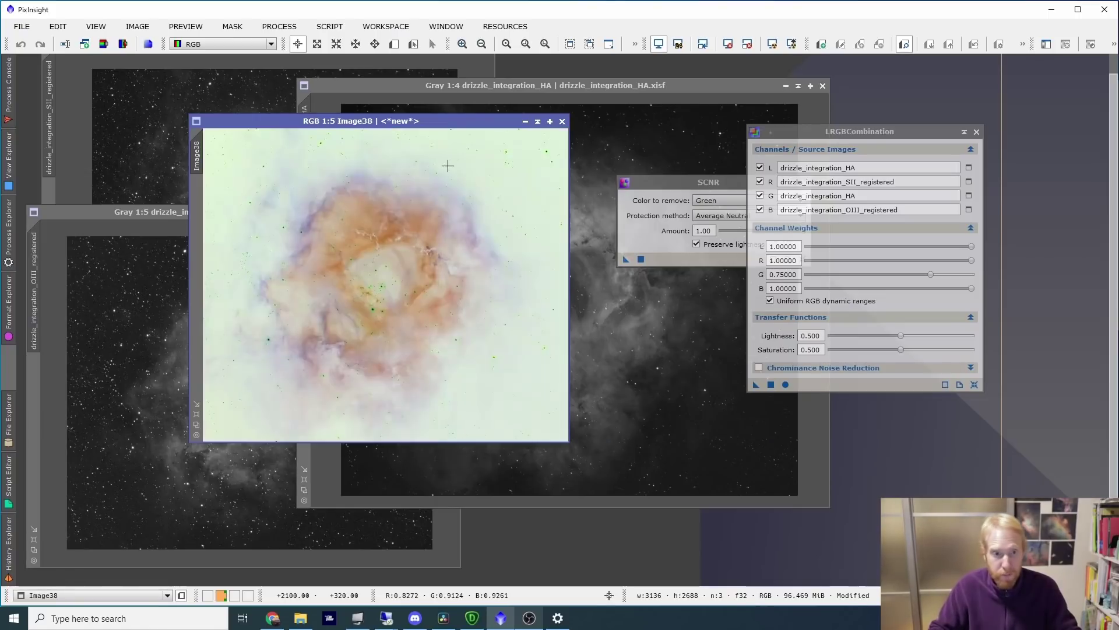
drag(627, 260, 373, 230)
key(ctrl+i)
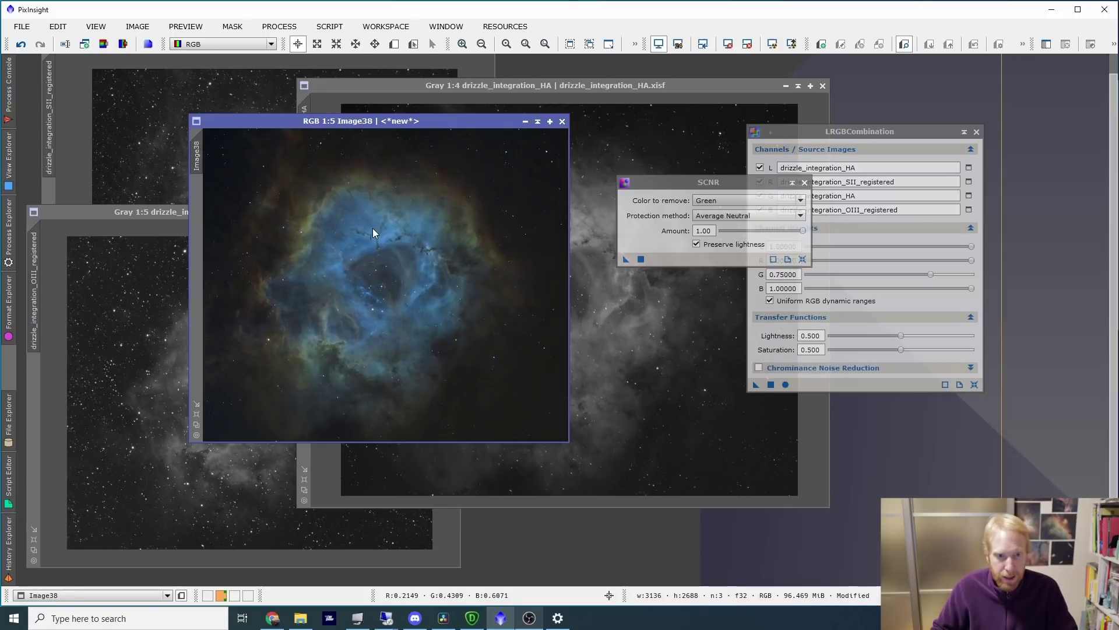
Remove the stars from Image38 with StarNet at stride 128 and star mask creation enabled, and minimize the star mask window
click(4, 238)
click(84, 449)
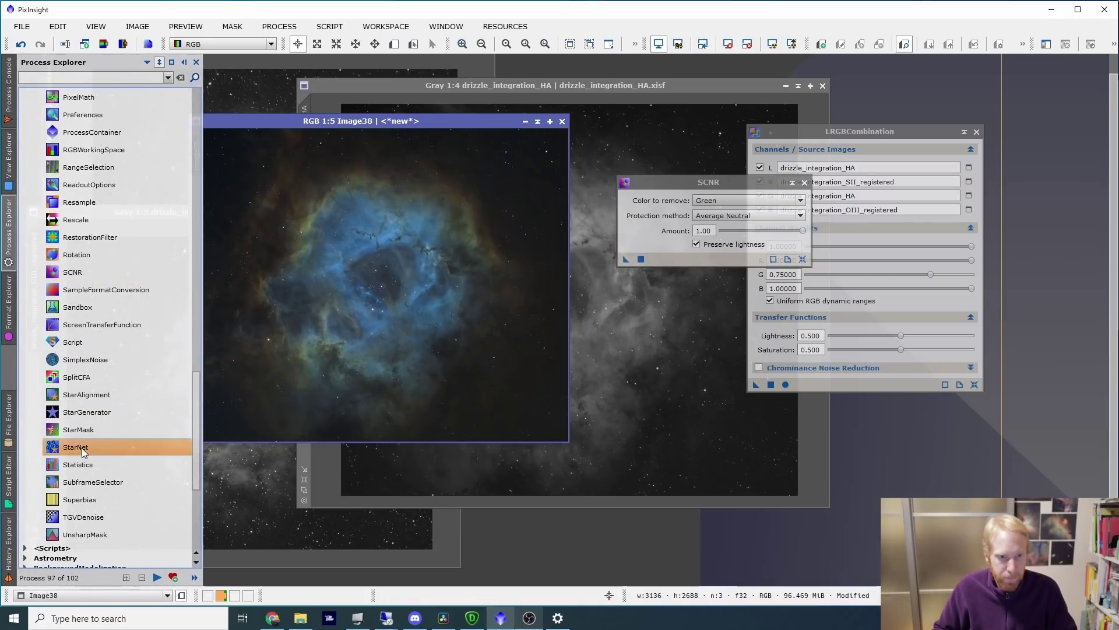
double_click(84, 449)
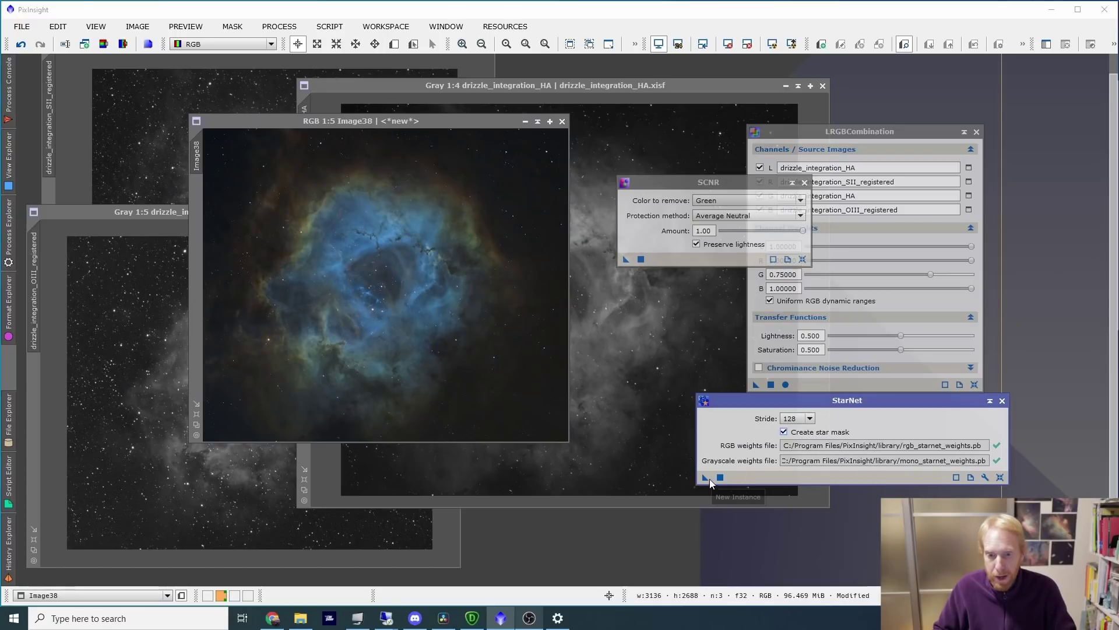
drag(705, 477, 357, 293)
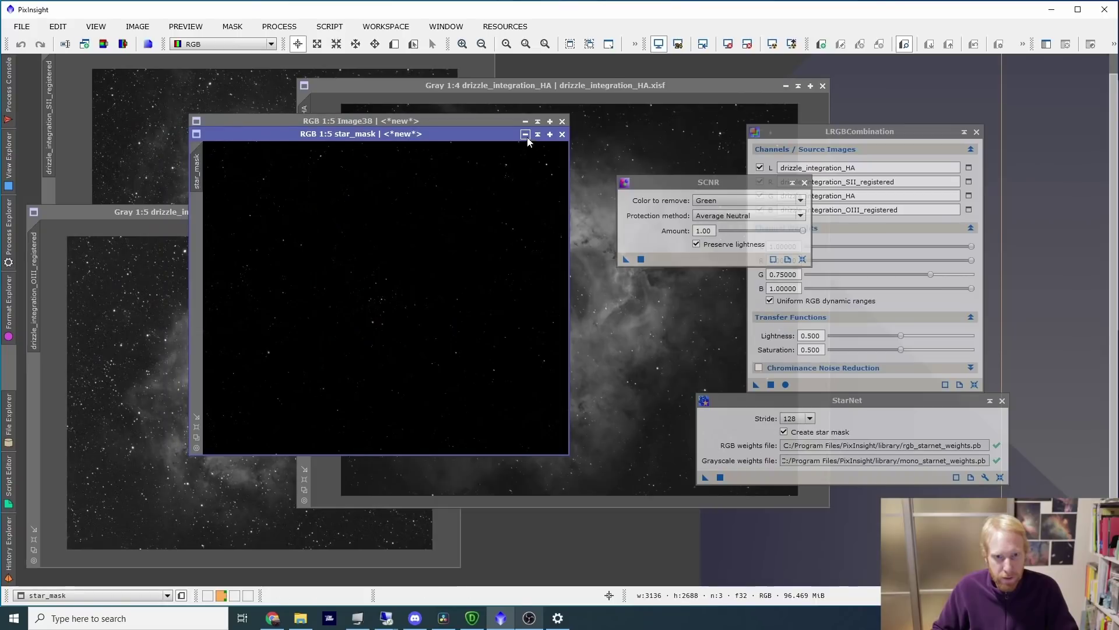
click(526, 134)
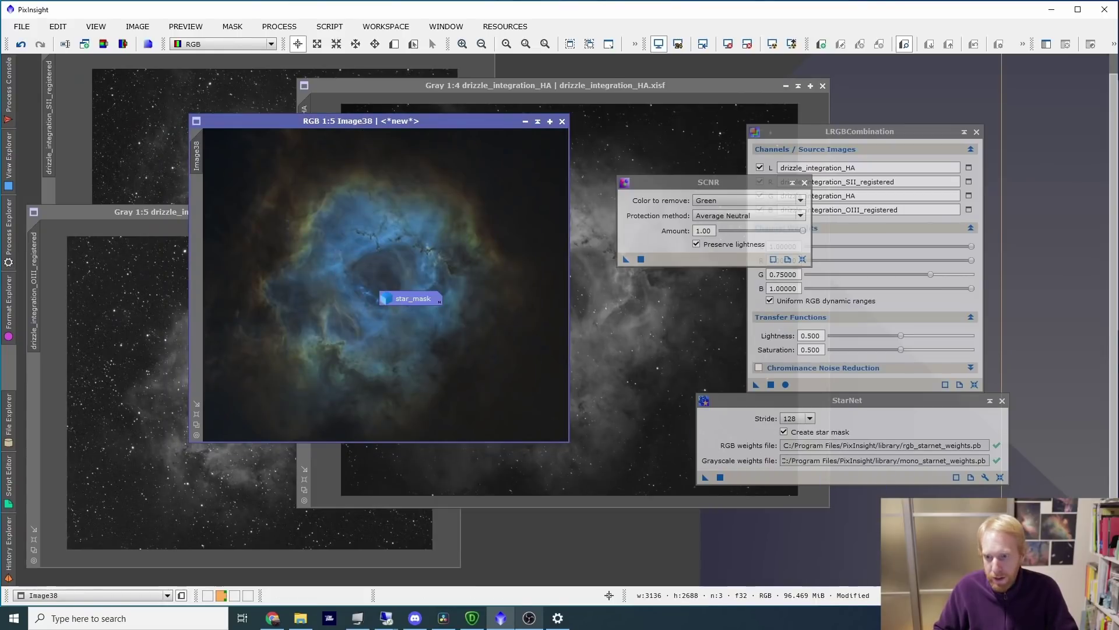
Inspect the nebula's core in Image38 for star removal artifacts and compare the same region in the HA and OIII images
scroll(435, 280, up, 4)
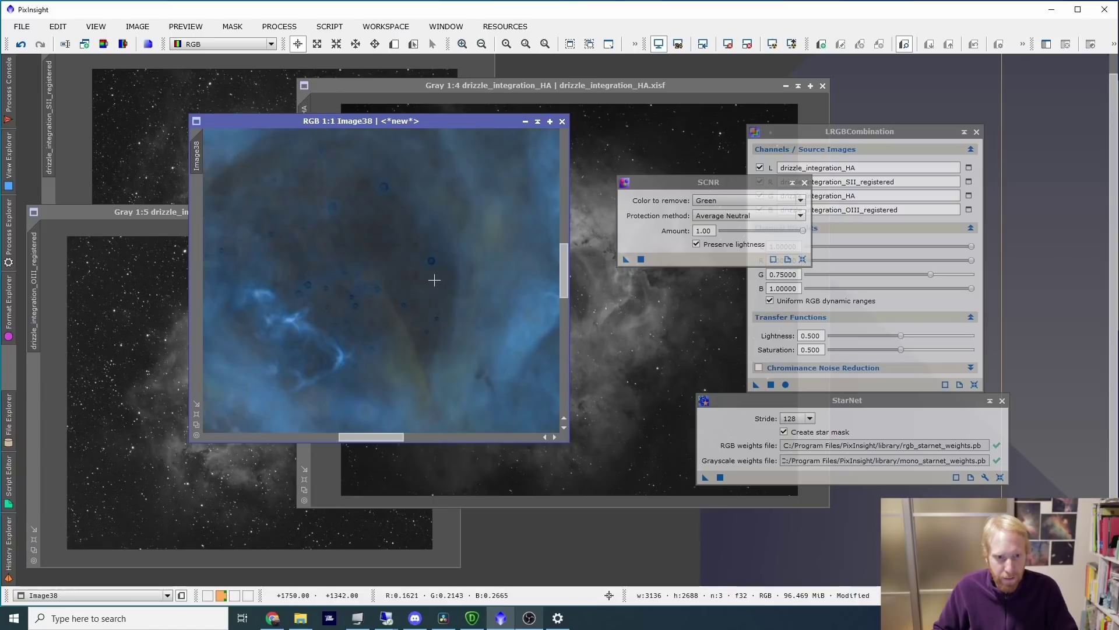
scroll(482, 262, up, 1)
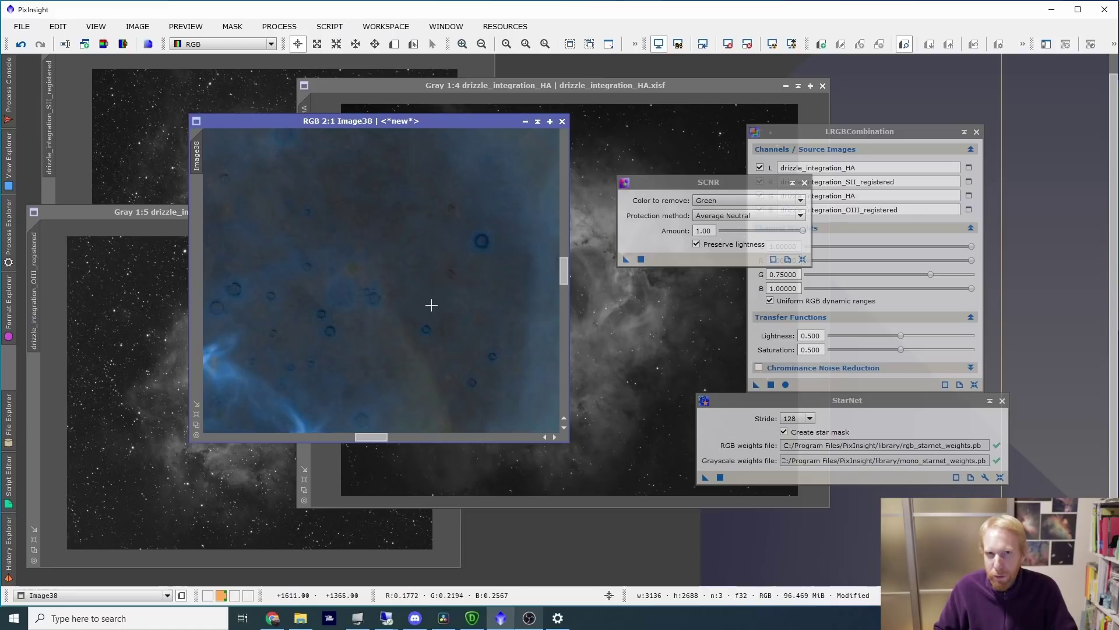
scroll(500, 265, down, 2)
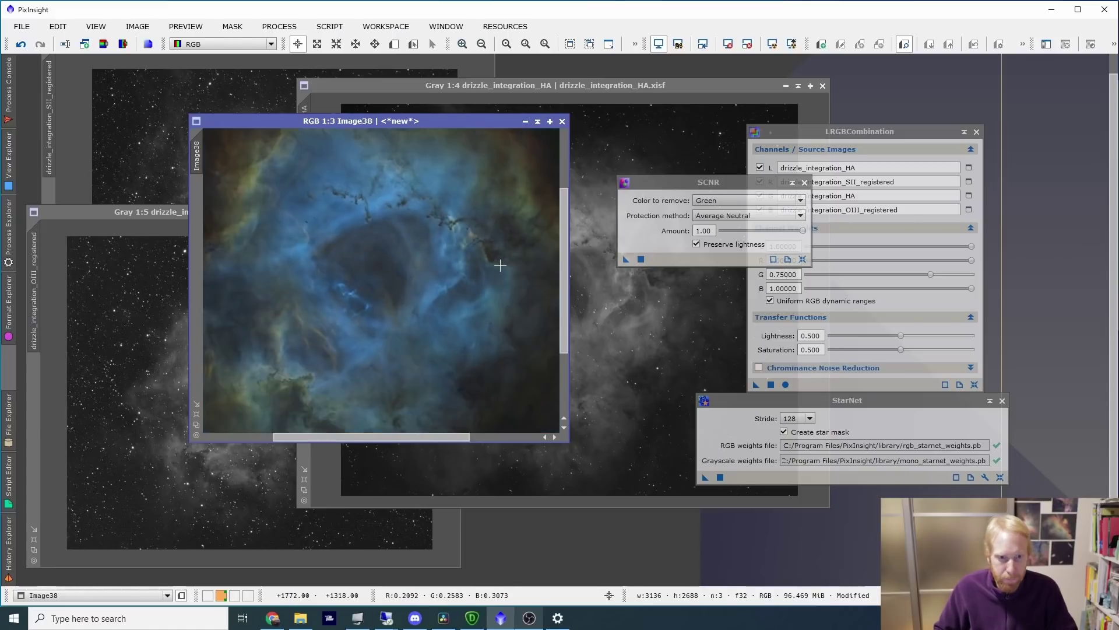
drag(384, 120, 657, 212)
click(535, 363)
scroll(535, 362, up, 3)
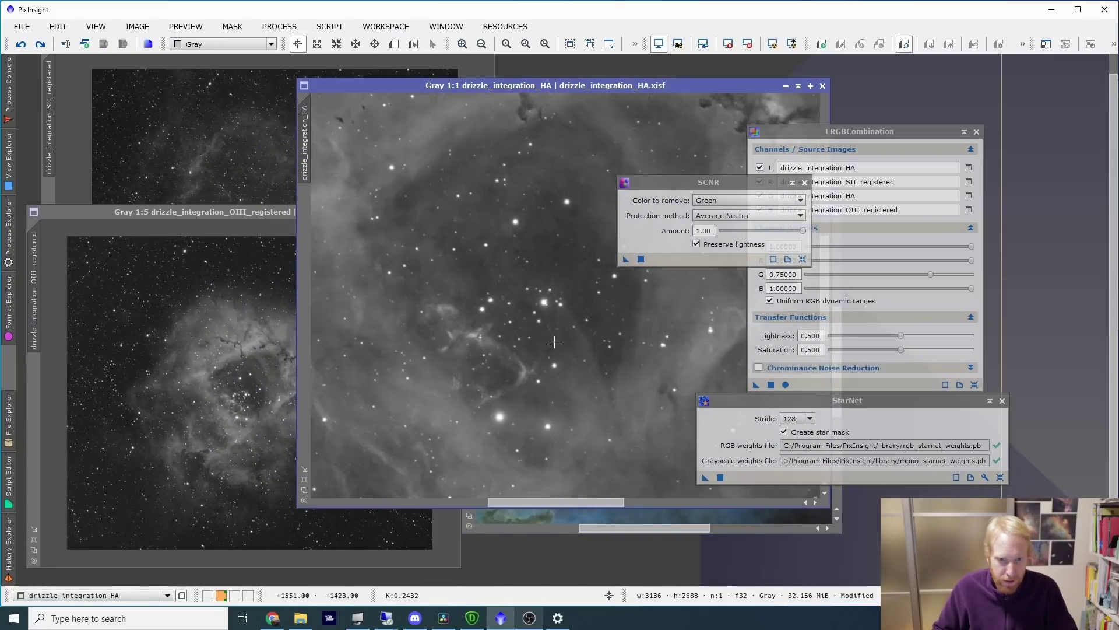
click(217, 380)
scroll(237, 363, up, 5)
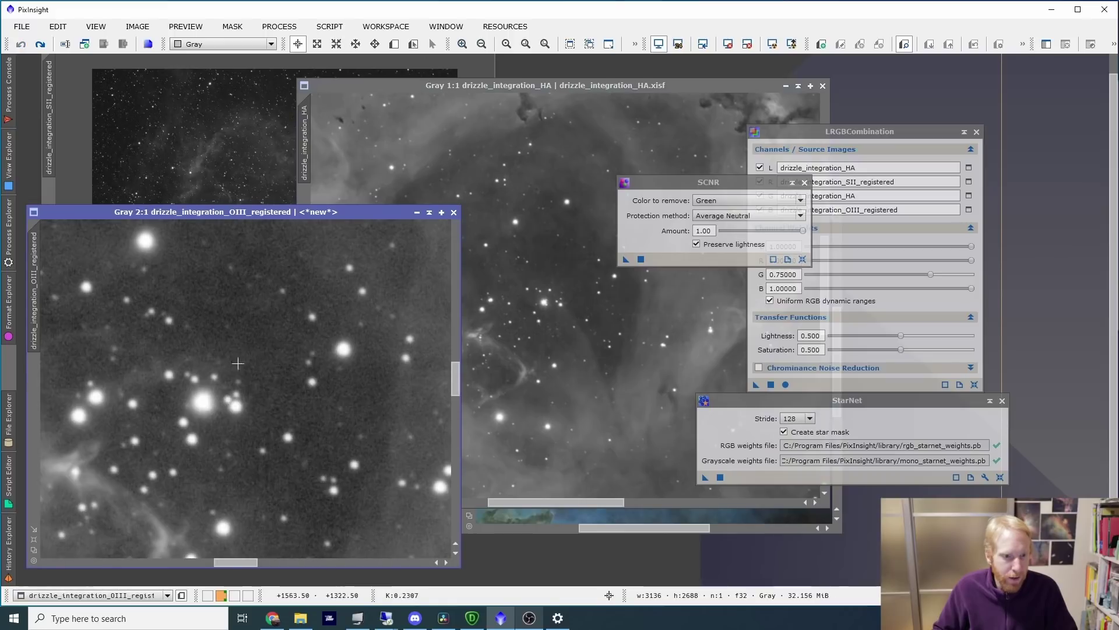
scroll(306, 359, down, 1)
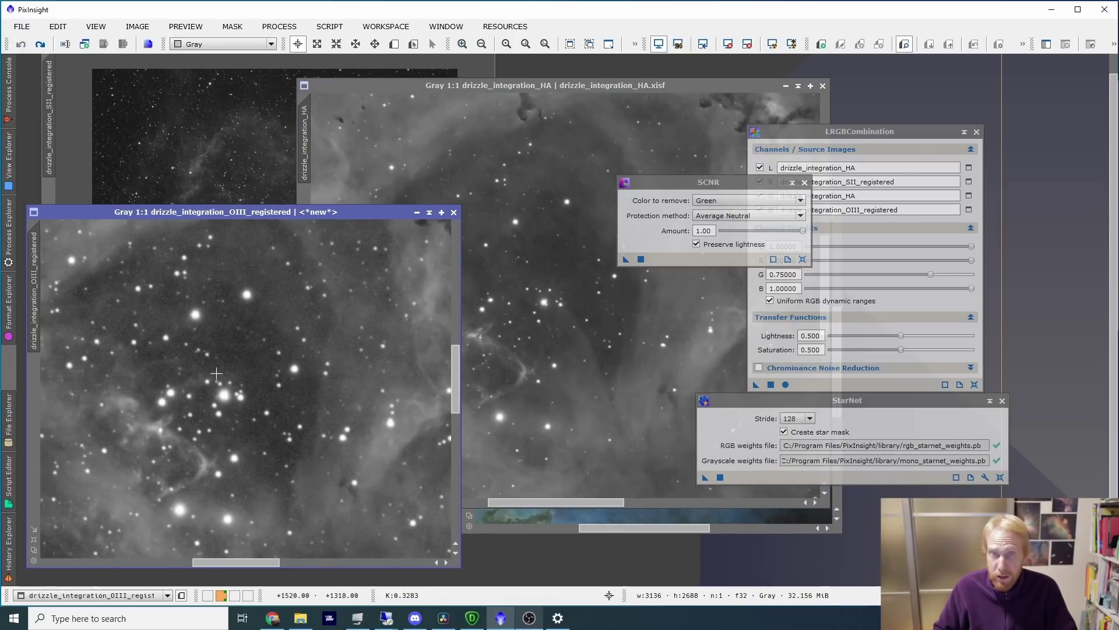
scroll(217, 373, down, 2)
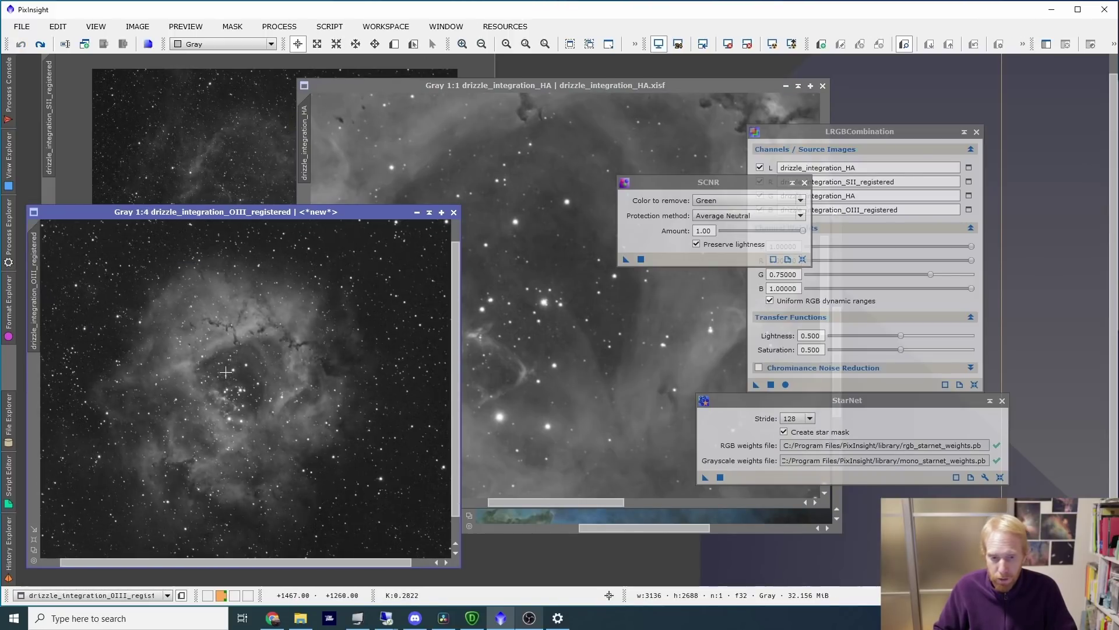
Bring Image38 to the front and close it without saving
click(631, 533)
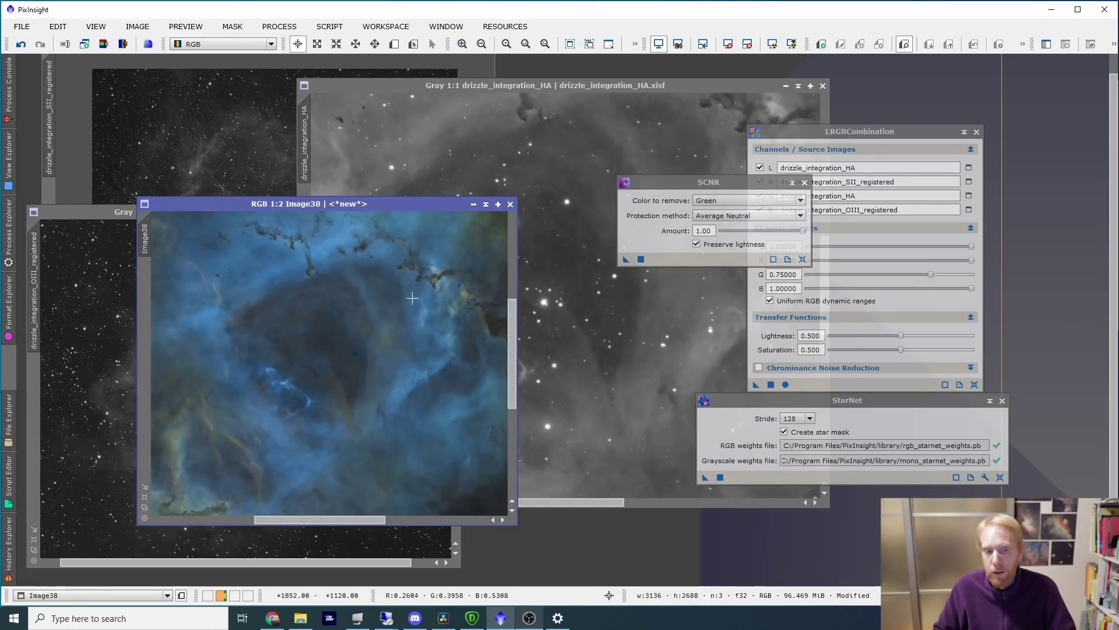
click(510, 204)
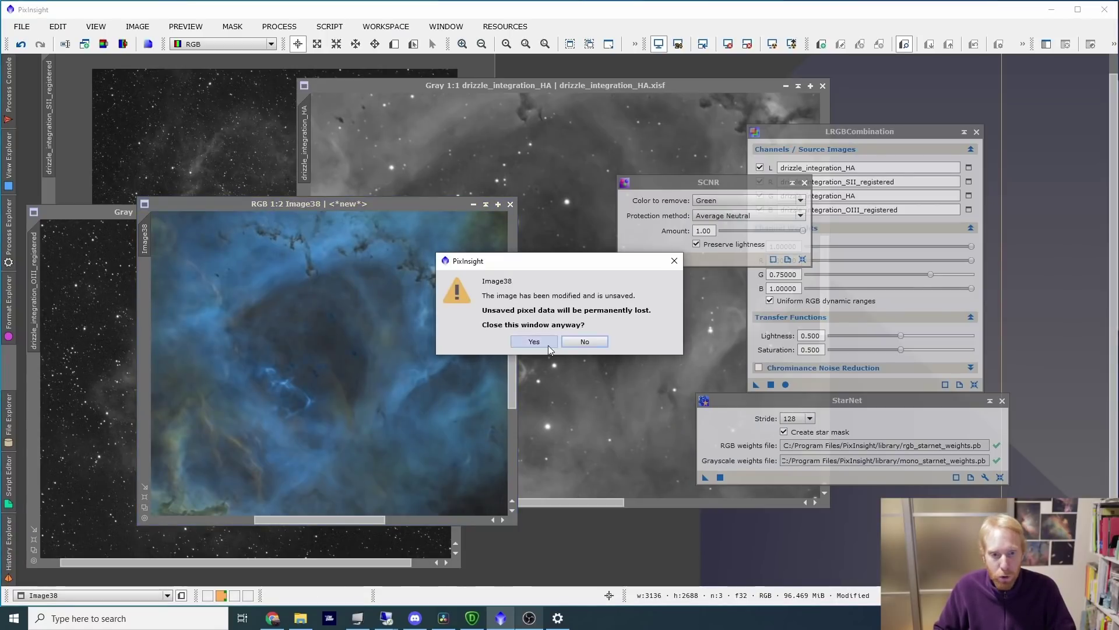
click(534, 342)
Turn off star mask creation in StarNet and remove the stars separately from the OIII, HA and SII images
drag(787, 408, 539, 327)
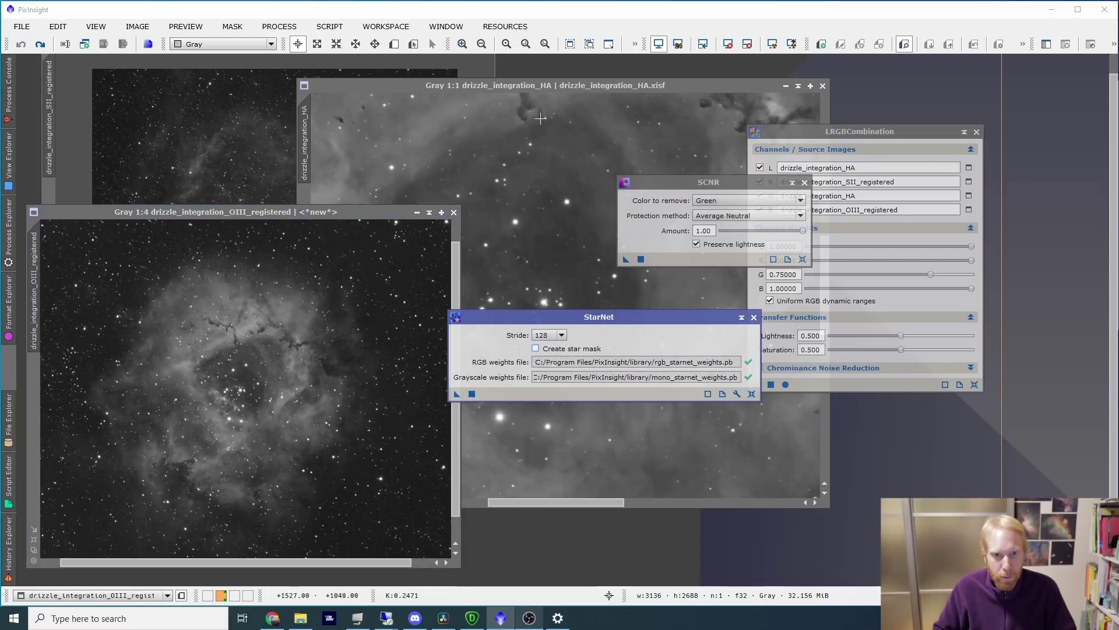
click(558, 86)
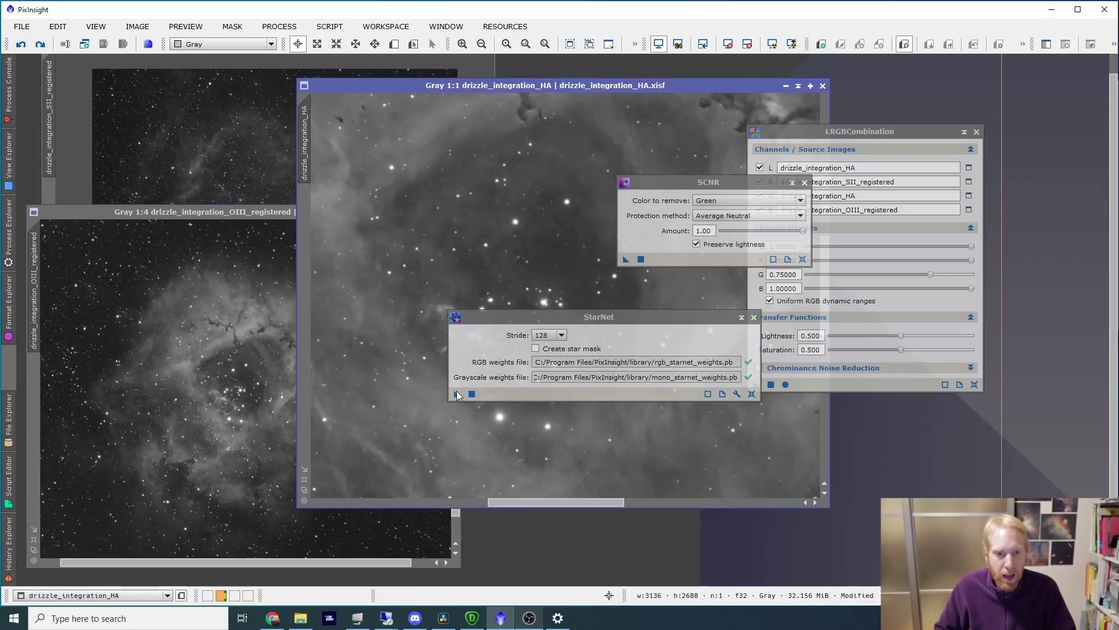
drag(457, 394, 191, 364)
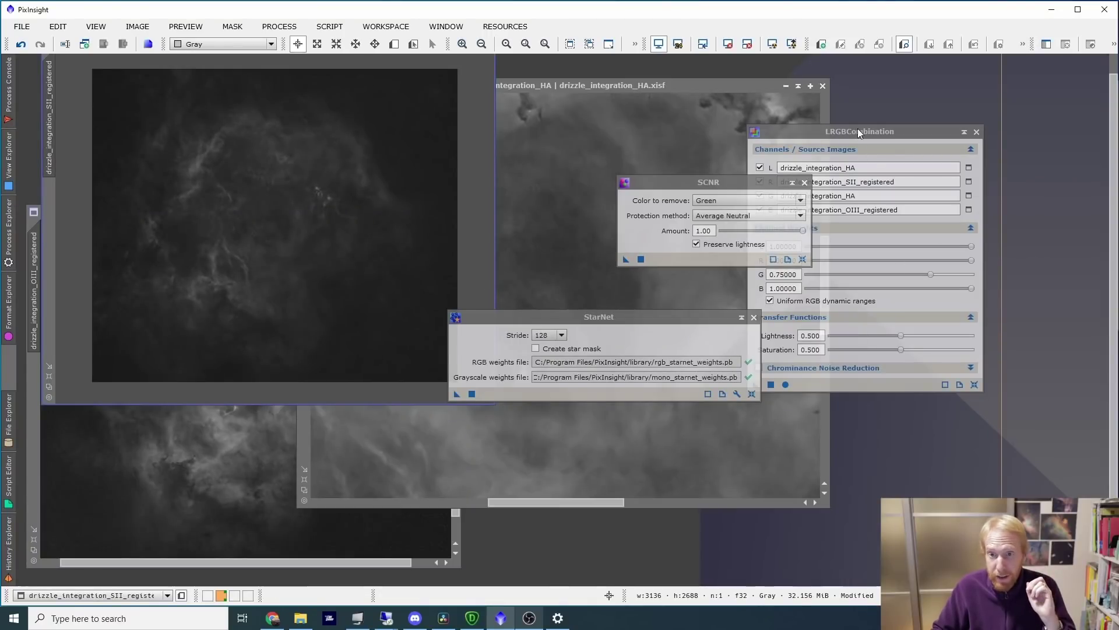
Enable chrominance noise reduction in LRGBCombination and combine the starless channels, keeping the green weight at 0.75000
click(858, 131)
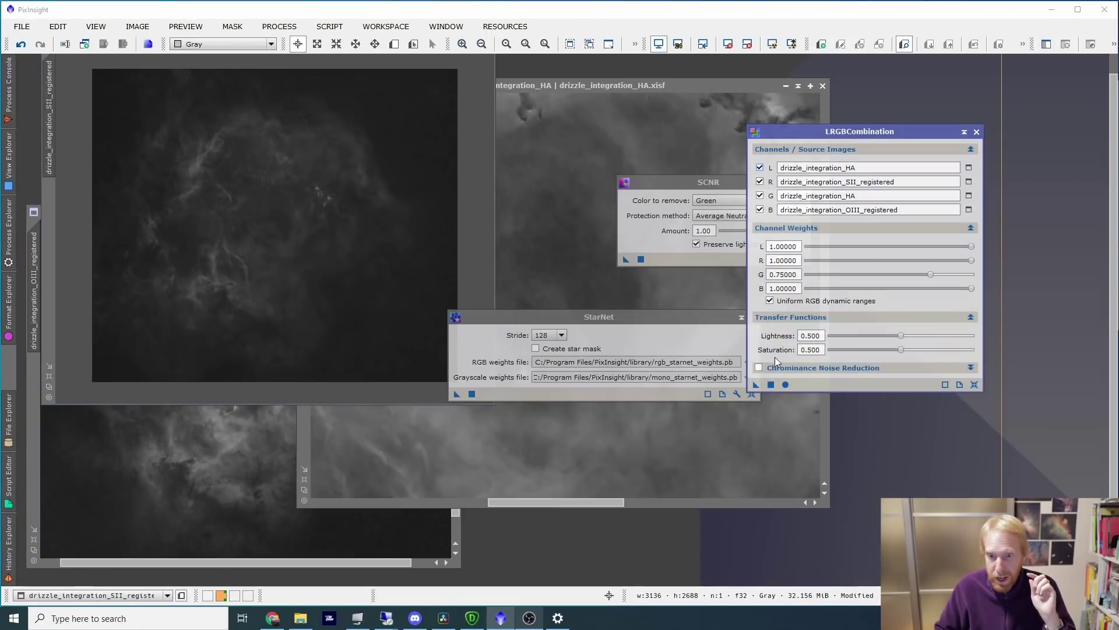
click(758, 368)
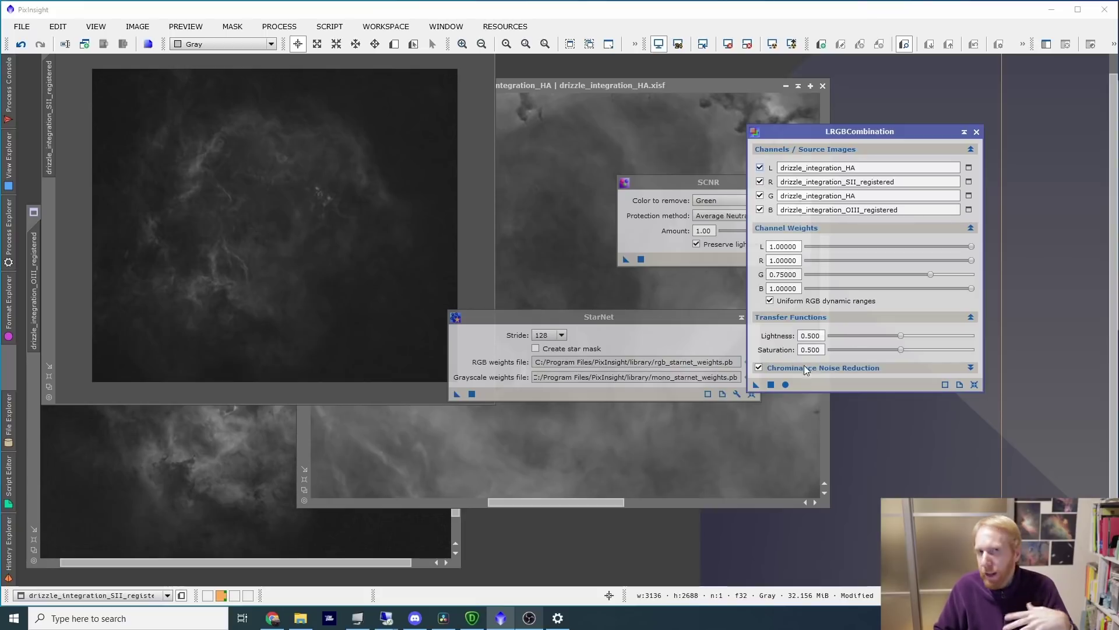
click(785, 385)
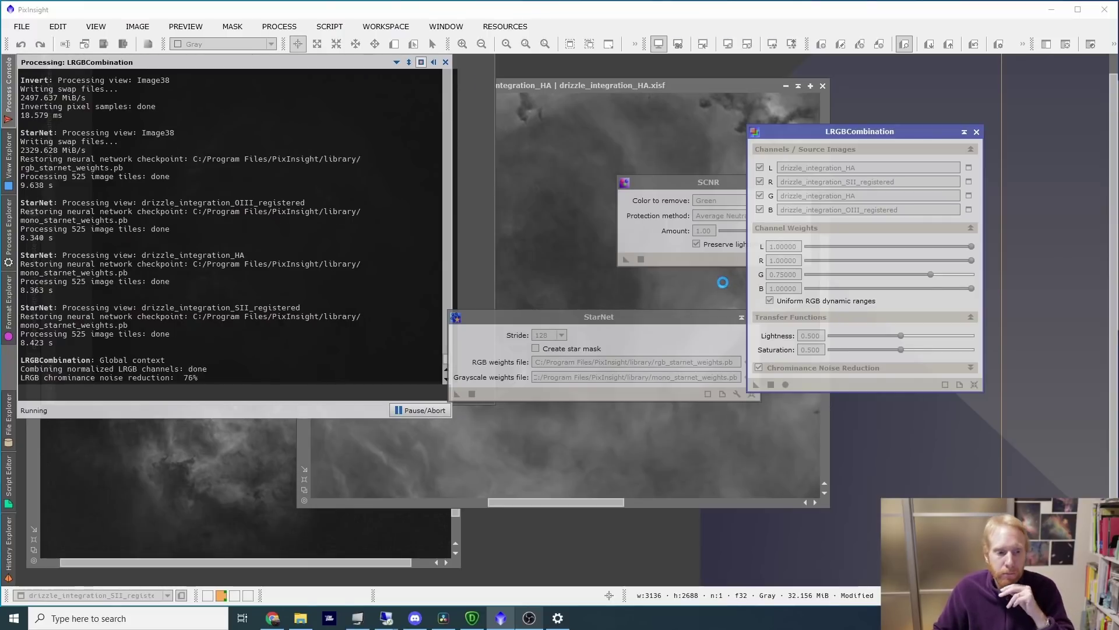
drag(598, 317, 727, 416)
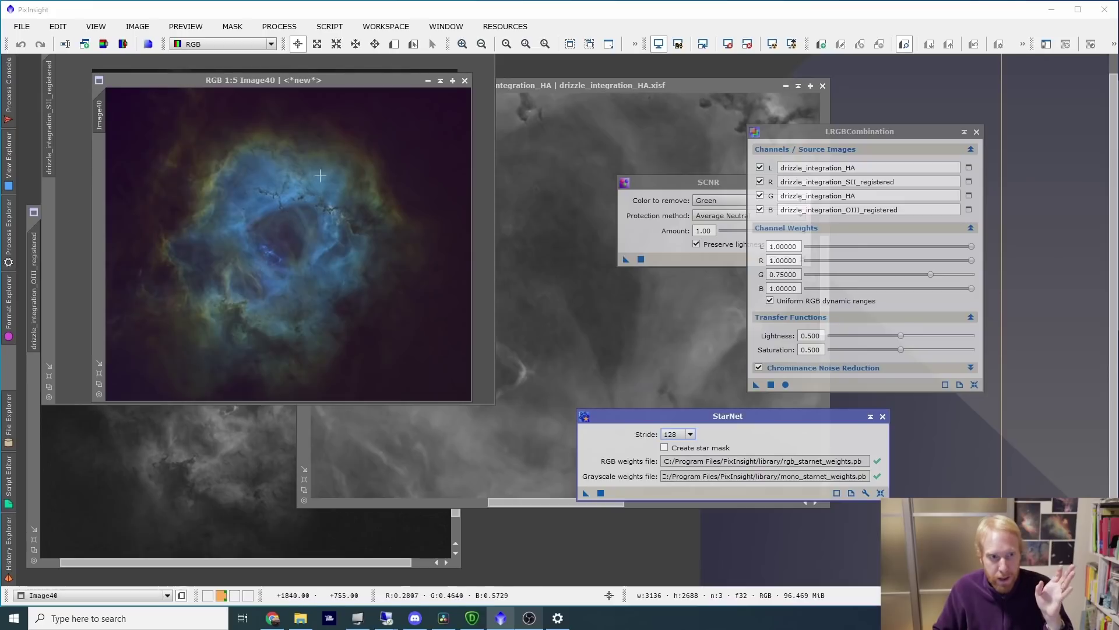
Remove the magenta cast from Image40 by inverting it, applying green SCNR at amount 1.00 and inverting it back
click(431, 149)
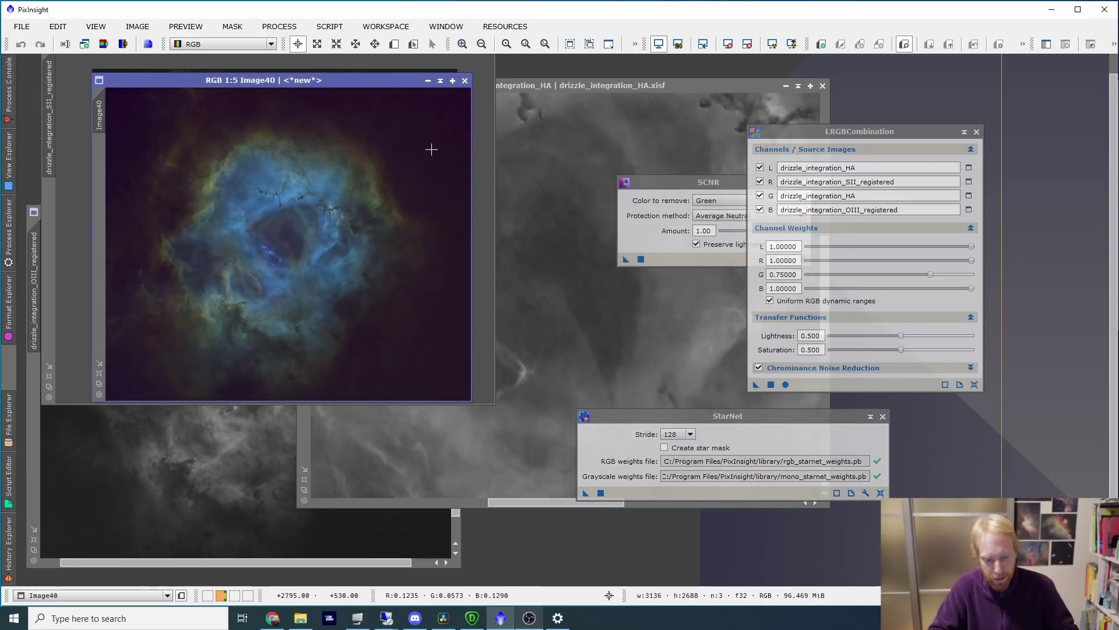
key(ctrl+i)
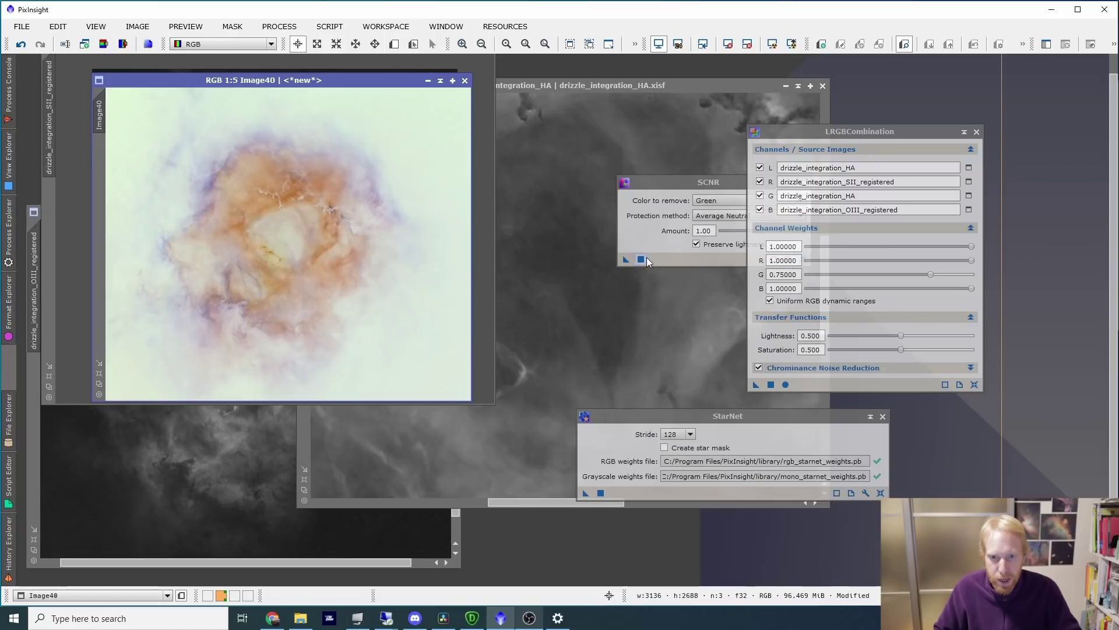
drag(626, 259, 184, 216)
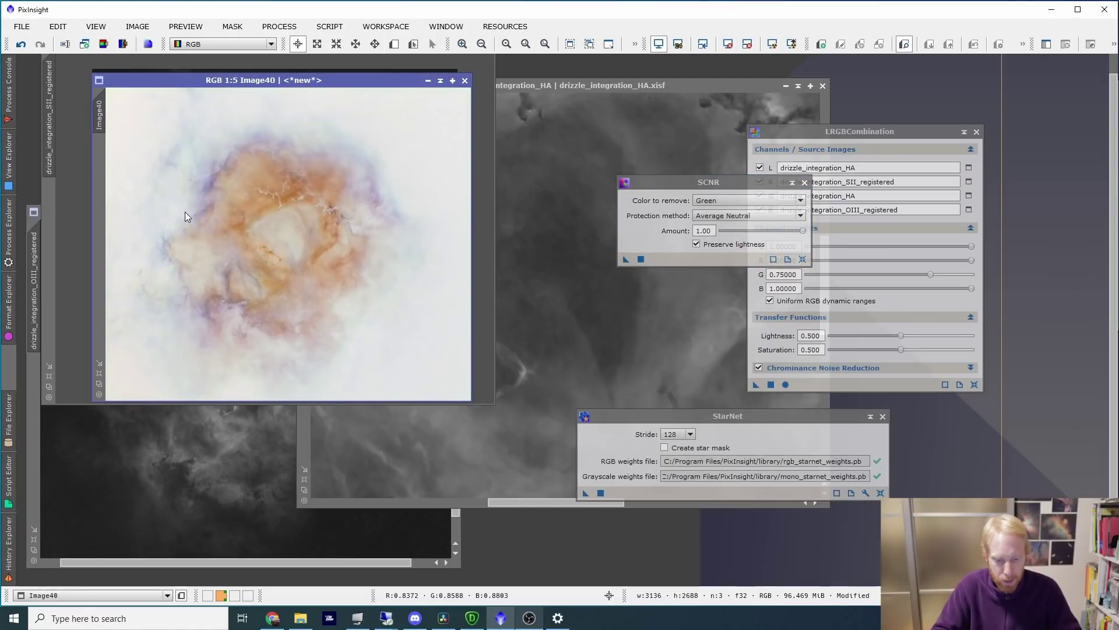
key(ctrl+i)
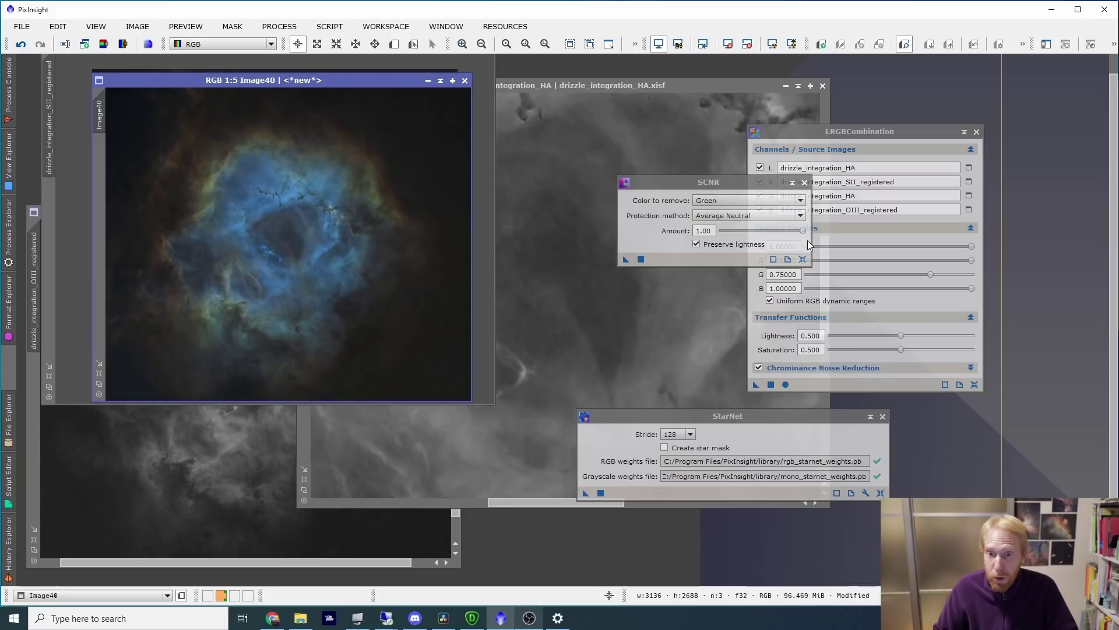
Set the SCNR amount to 0.39, close SCNR without applying it and reposition the Image40 window
drag(803, 228, 754, 233)
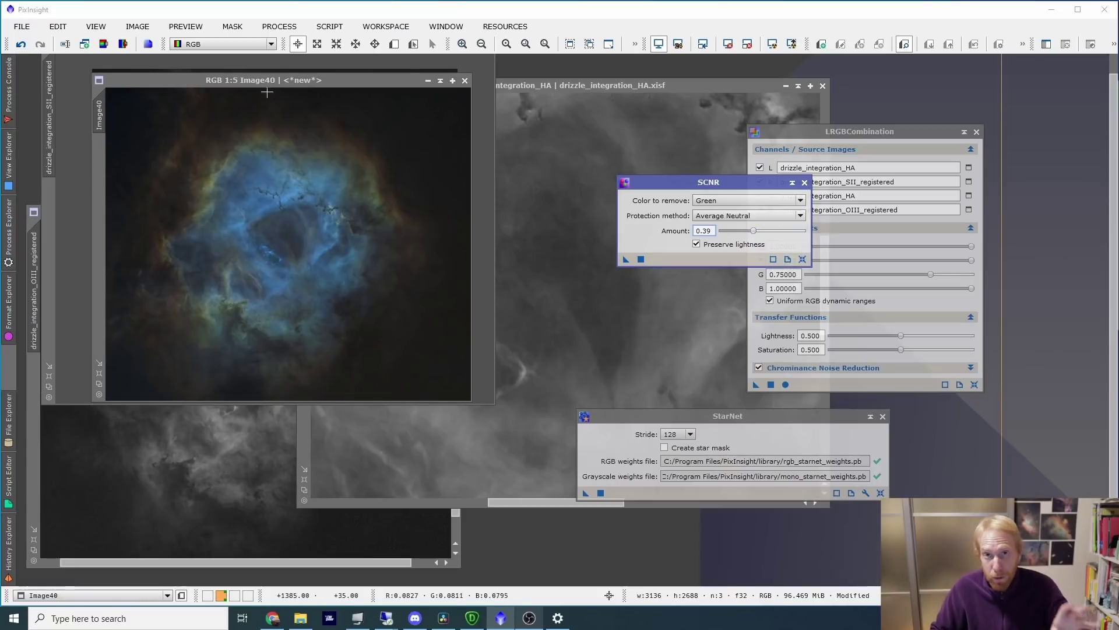
click(804, 181)
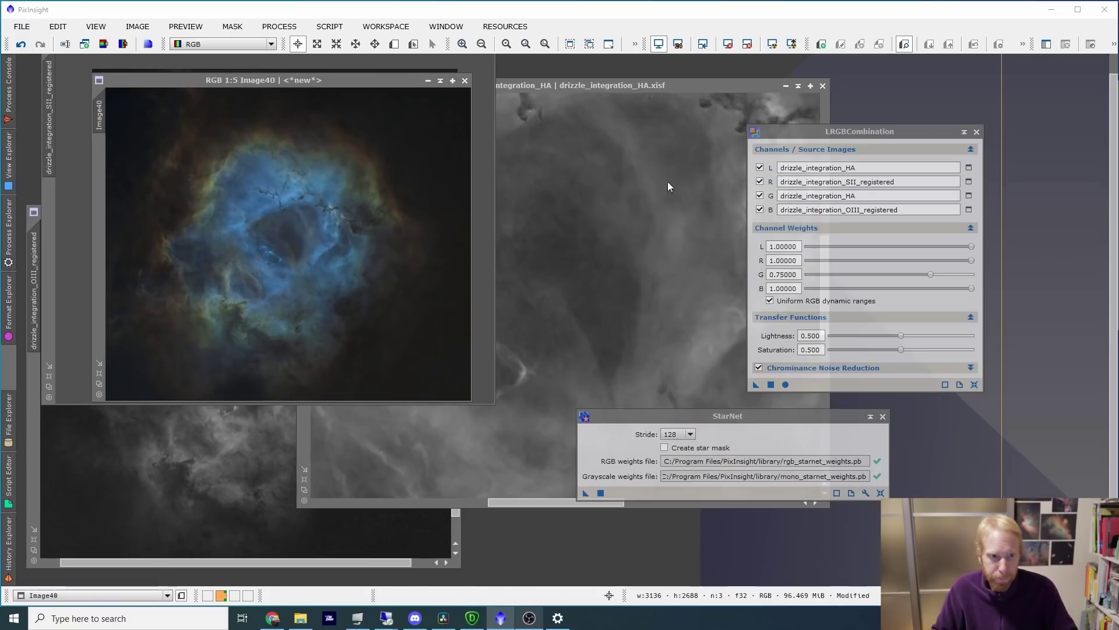
drag(317, 79, 403, 96)
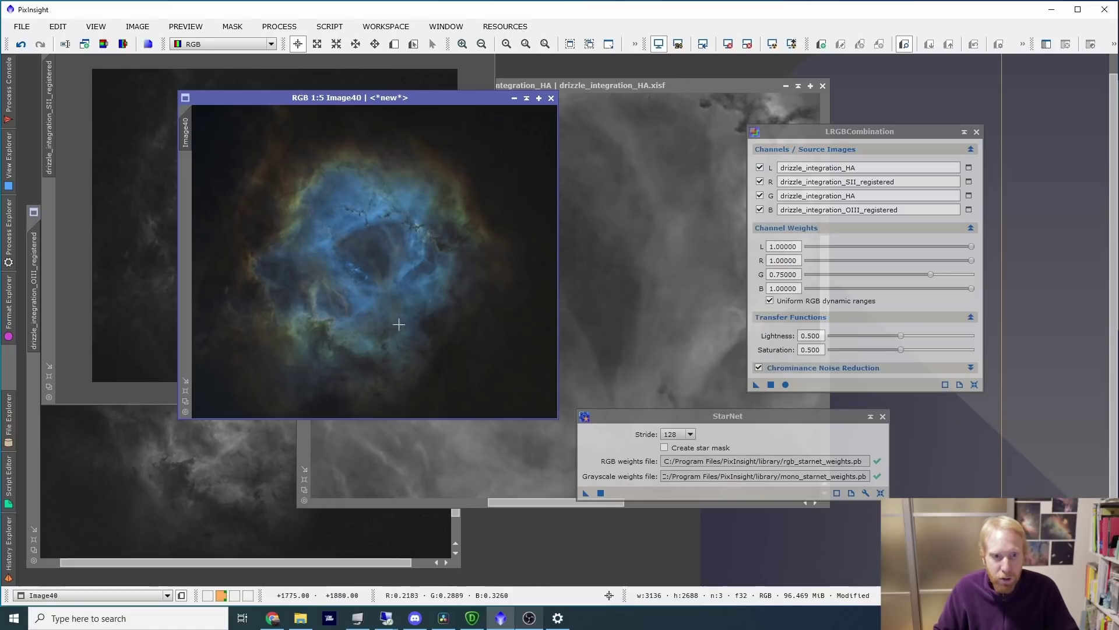
Open the CurvesTransformation process and select the combined RGB/K curve for editing
click(8, 228)
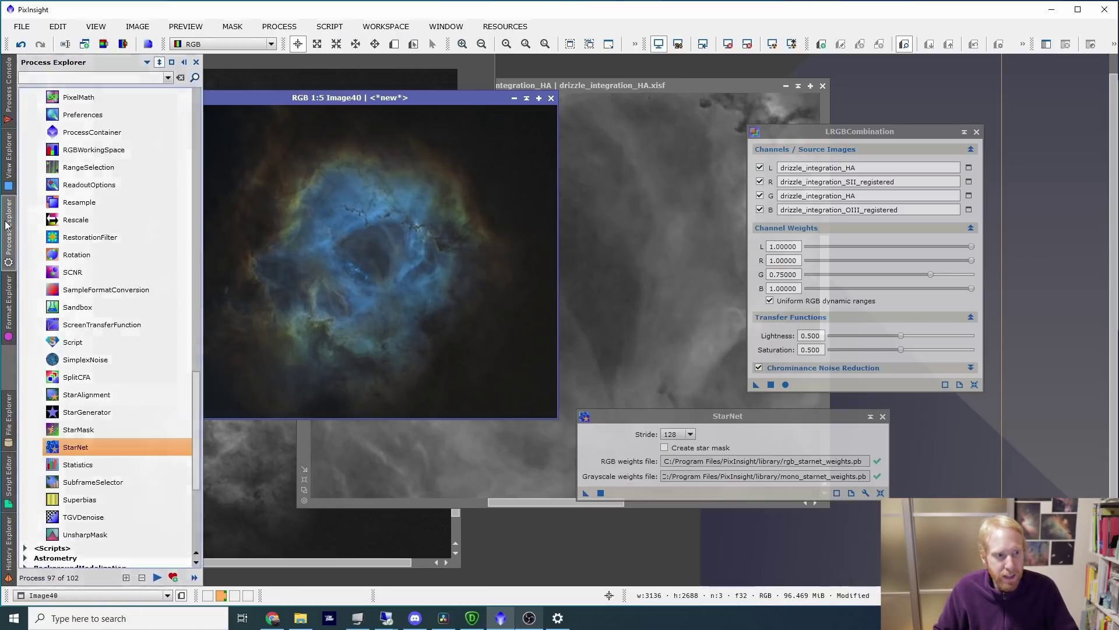
scroll(113, 280, down, 10)
scroll(113, 296, up, 6)
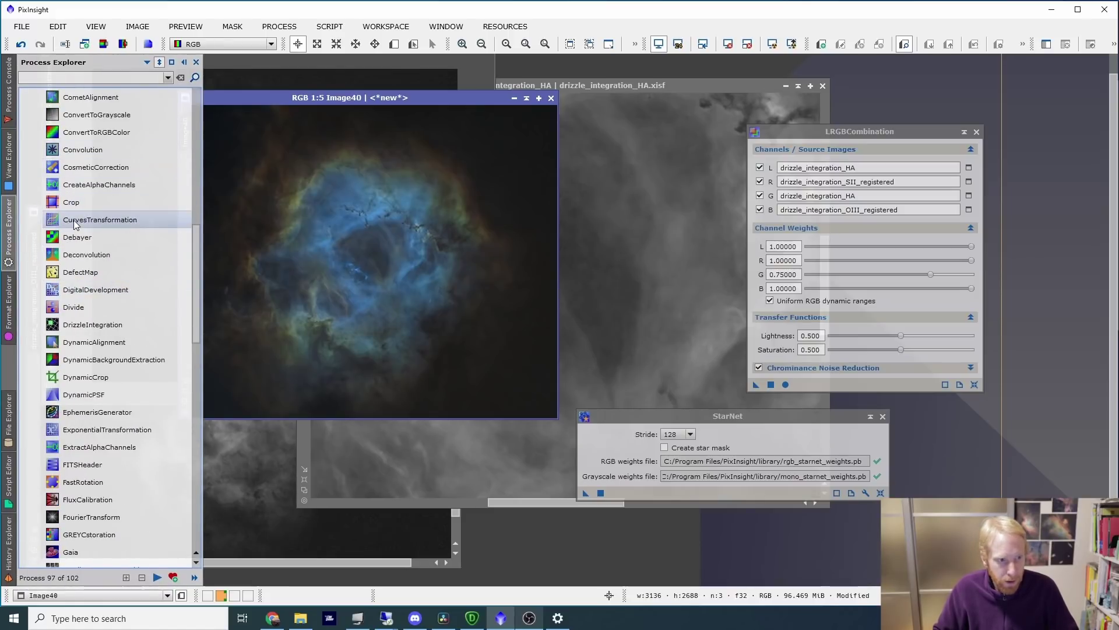
double_click(73, 219)
click(686, 493)
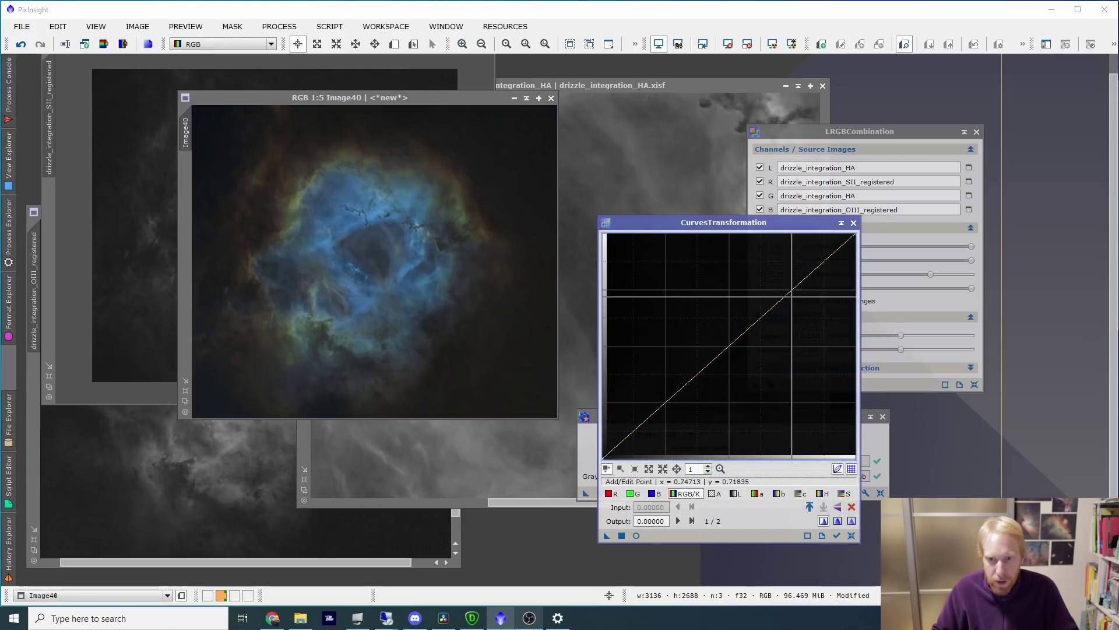
With a real-time preview of Image40, shape the RGB/K curve with points at input 0.23448, output 0.31008 and input 0.03448, output 0.03101
drag(677, 393, 665, 389)
click(637, 535)
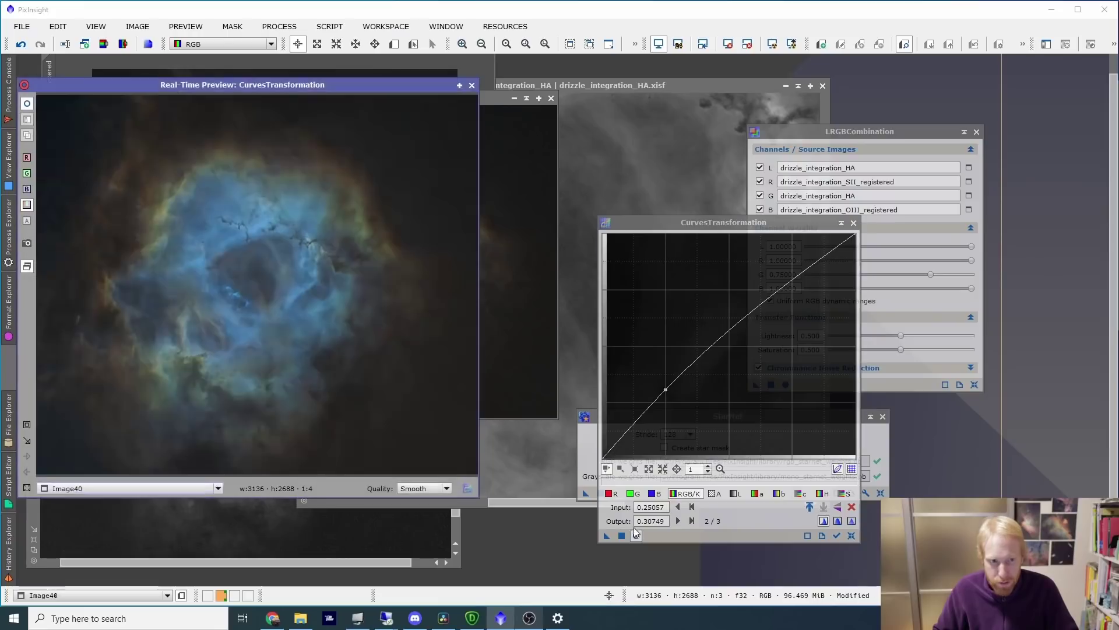
drag(665, 389, 662, 389)
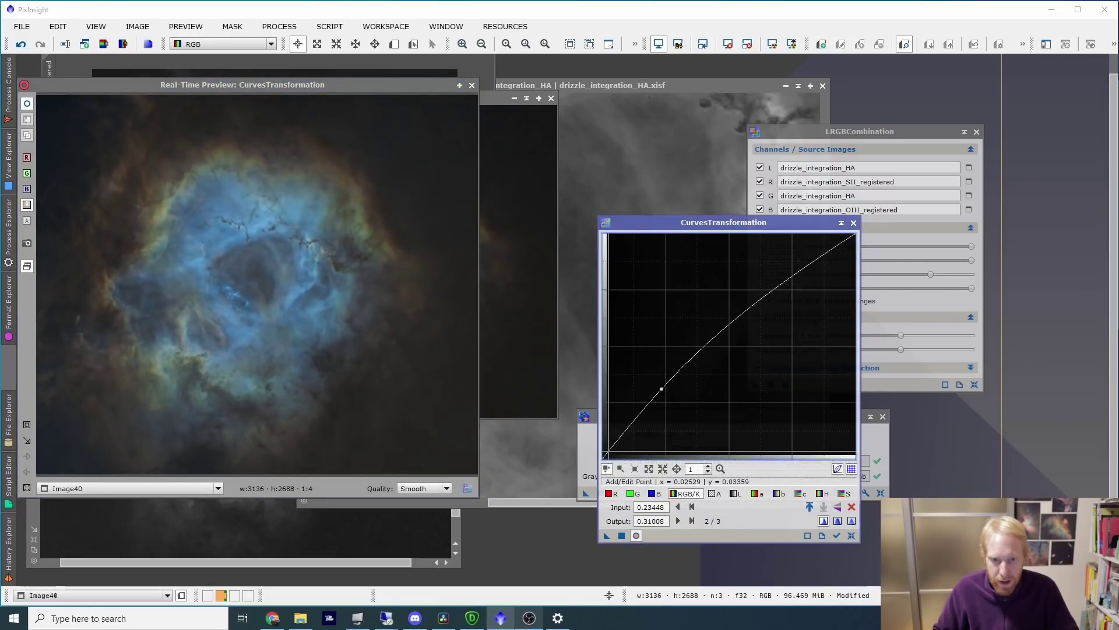
click(612, 447)
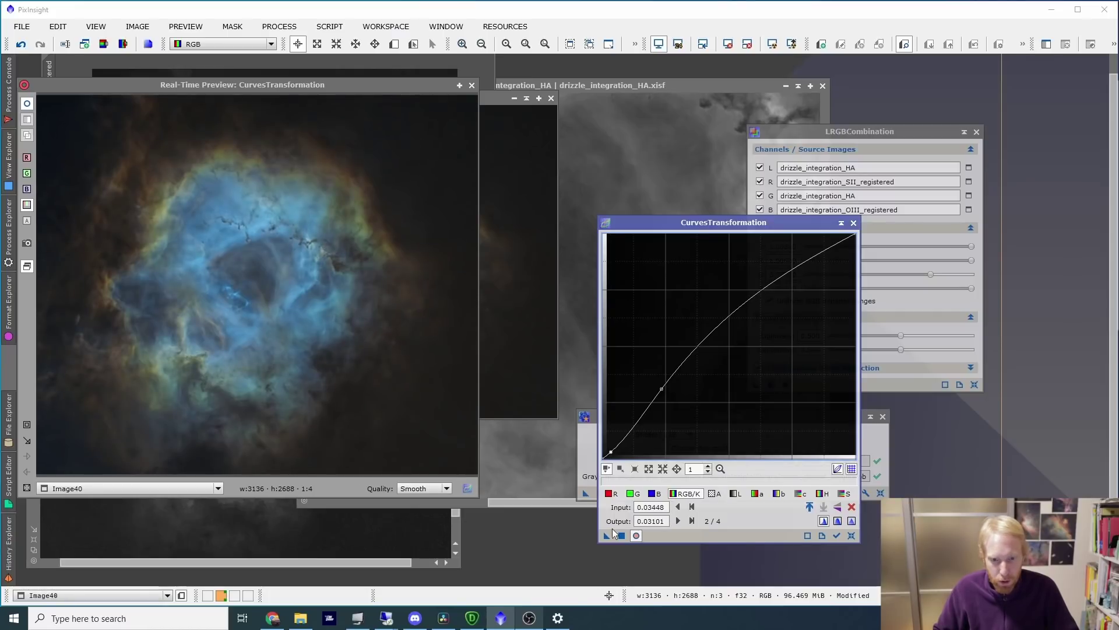
Close the real-time preview, apply the RGB/K curve to Image40 and close CurvesTransformation
click(637, 536)
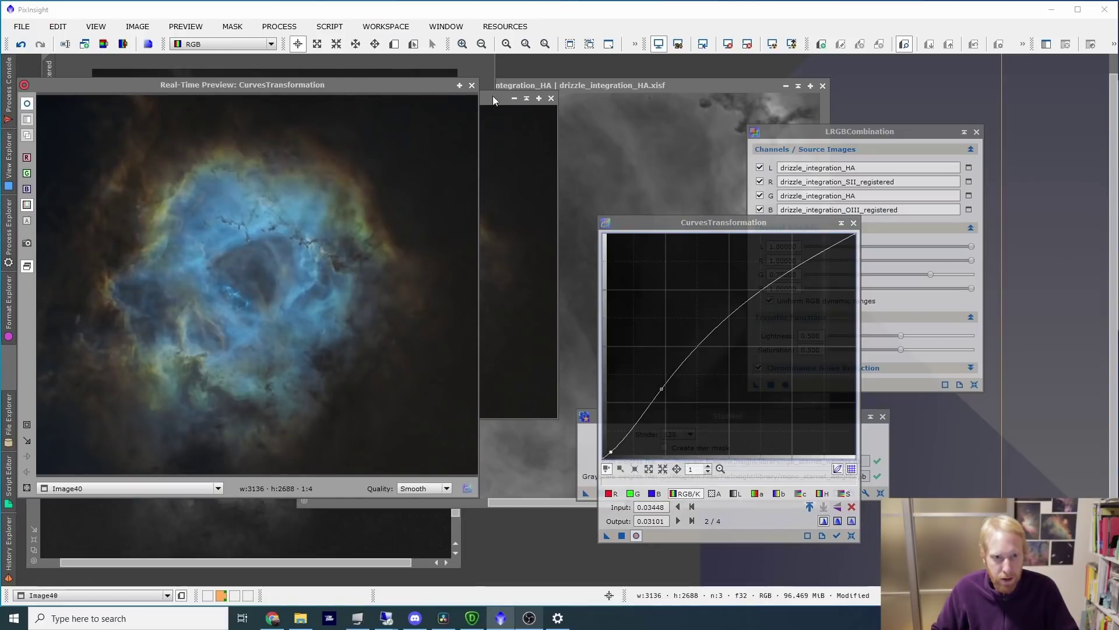
click(637, 535)
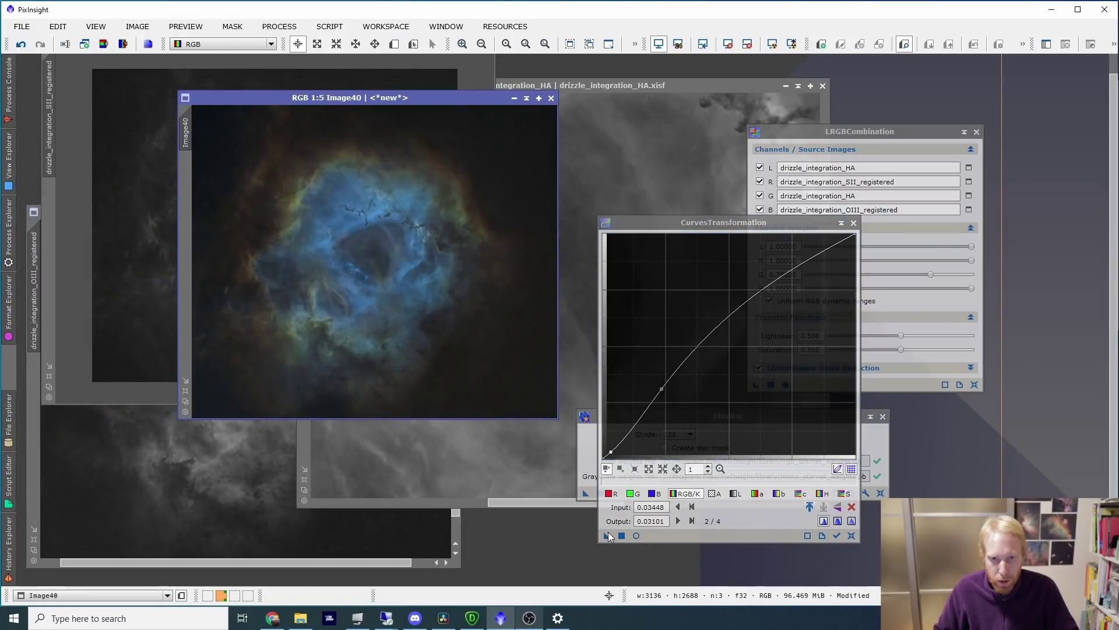
drag(609, 536, 337, 218)
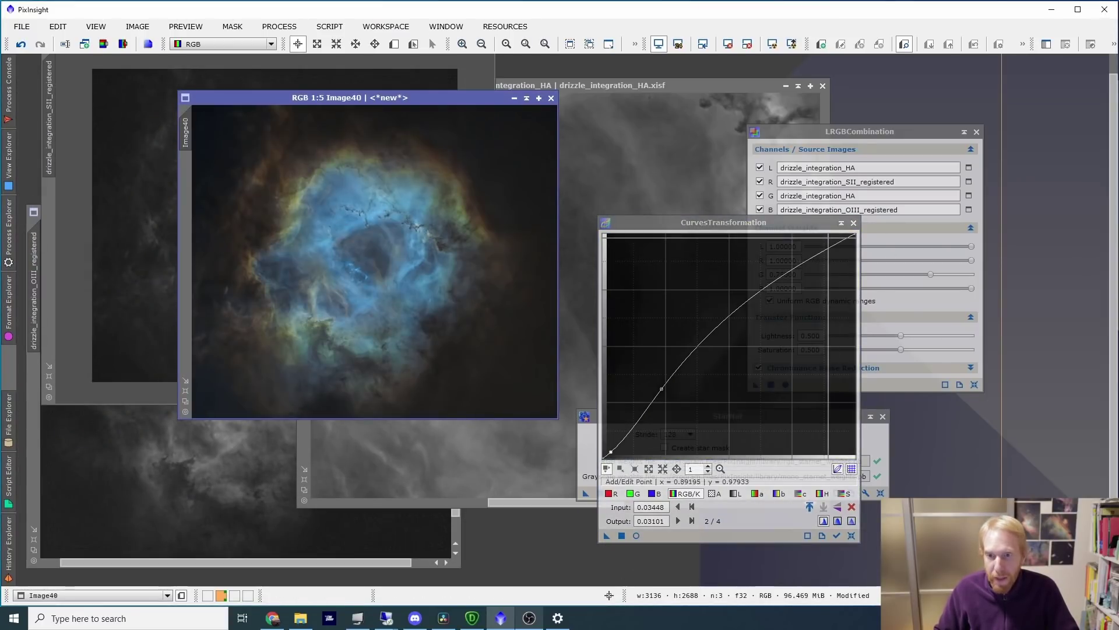
click(854, 224)
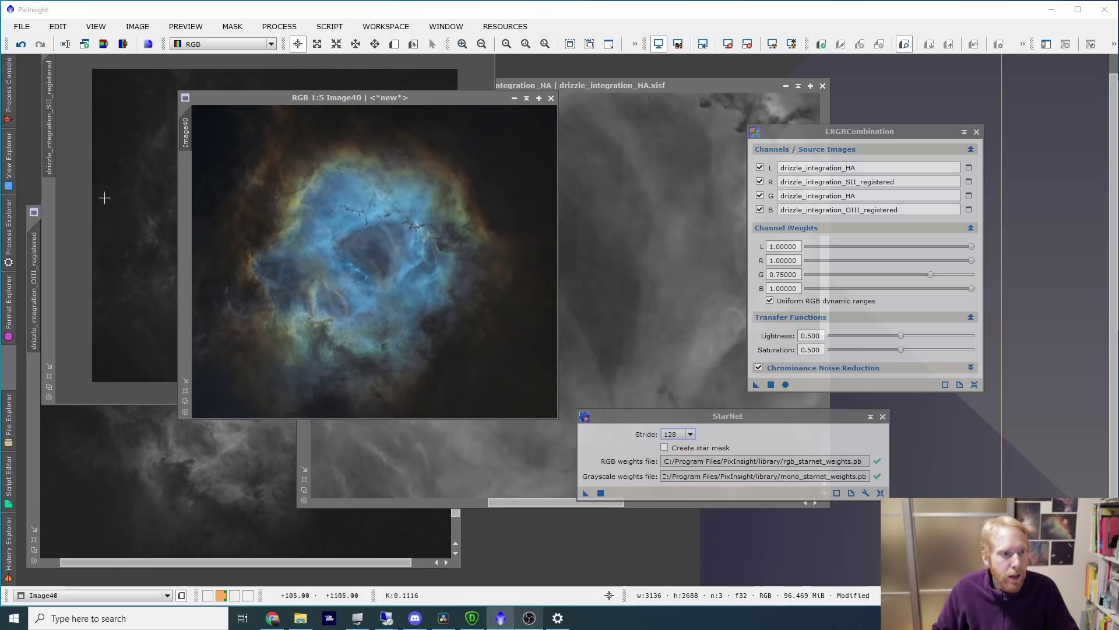
Extract the luminance of Image40 as a separate grayscale image and move its window clear of the colour image's title bar
click(253, 99)
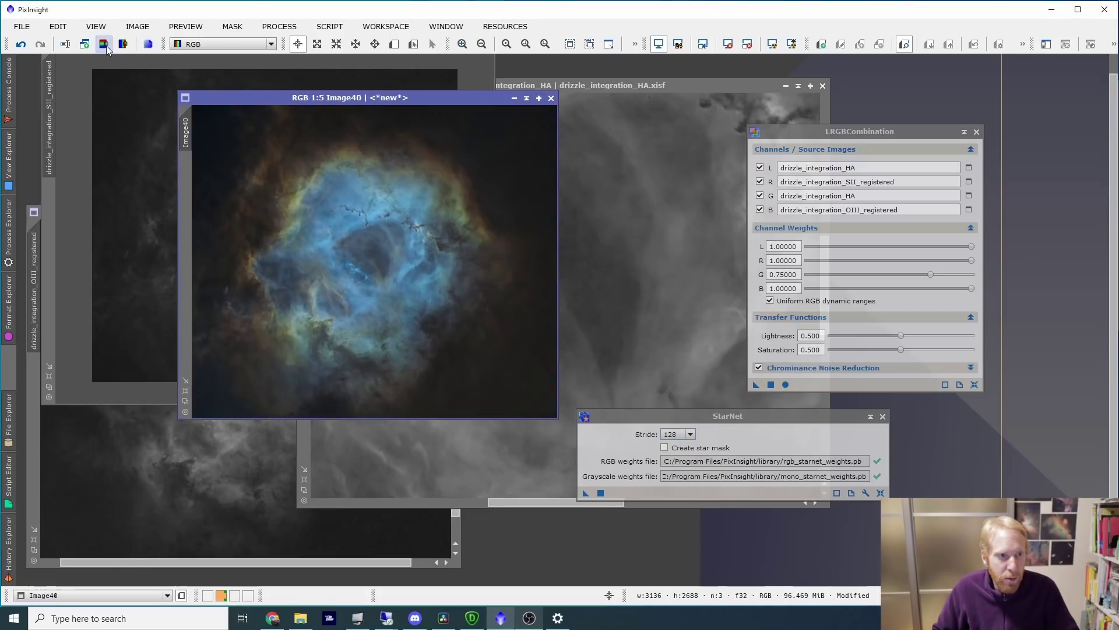
click(103, 45)
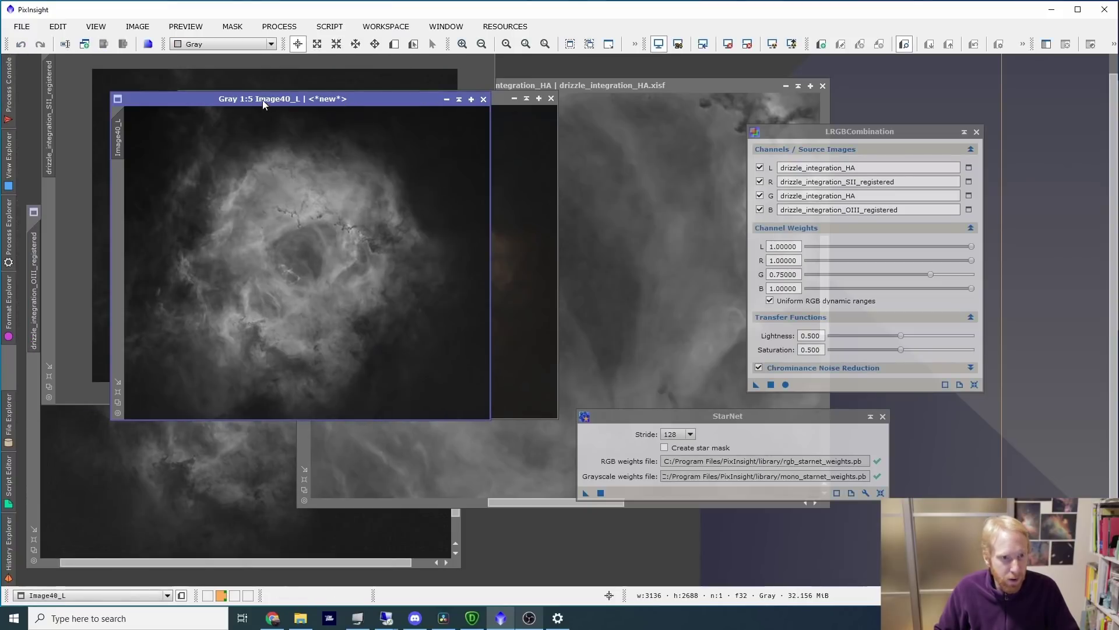
drag(263, 100, 295, 149)
Open HistogramTransformation with Image40_L as the selected view and start a real-time preview
click(5, 246)
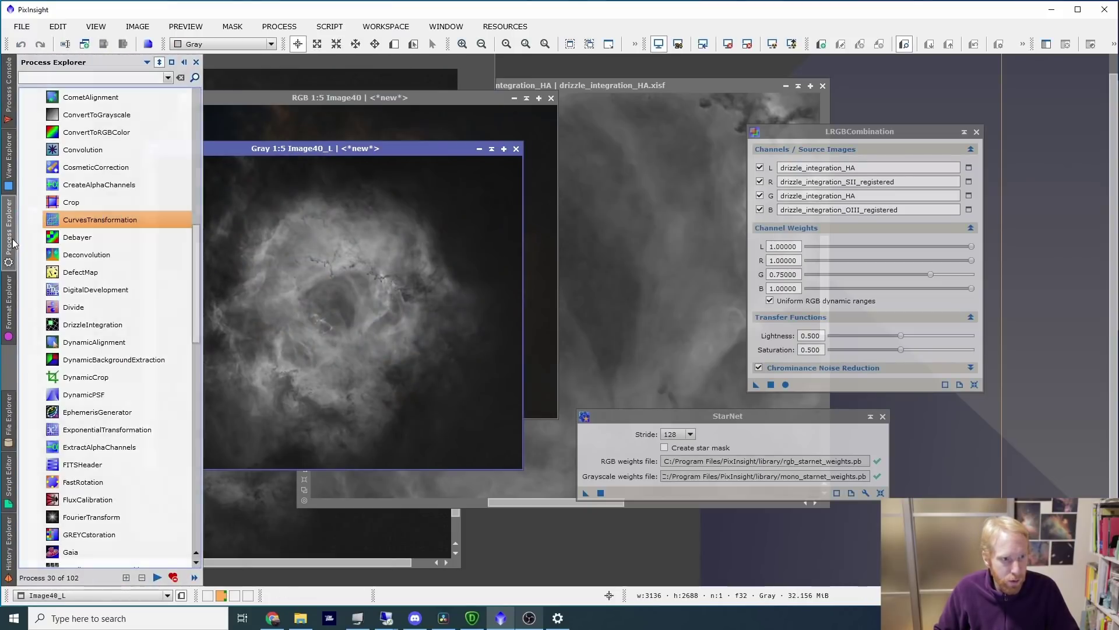
scroll(145, 268, down, 10)
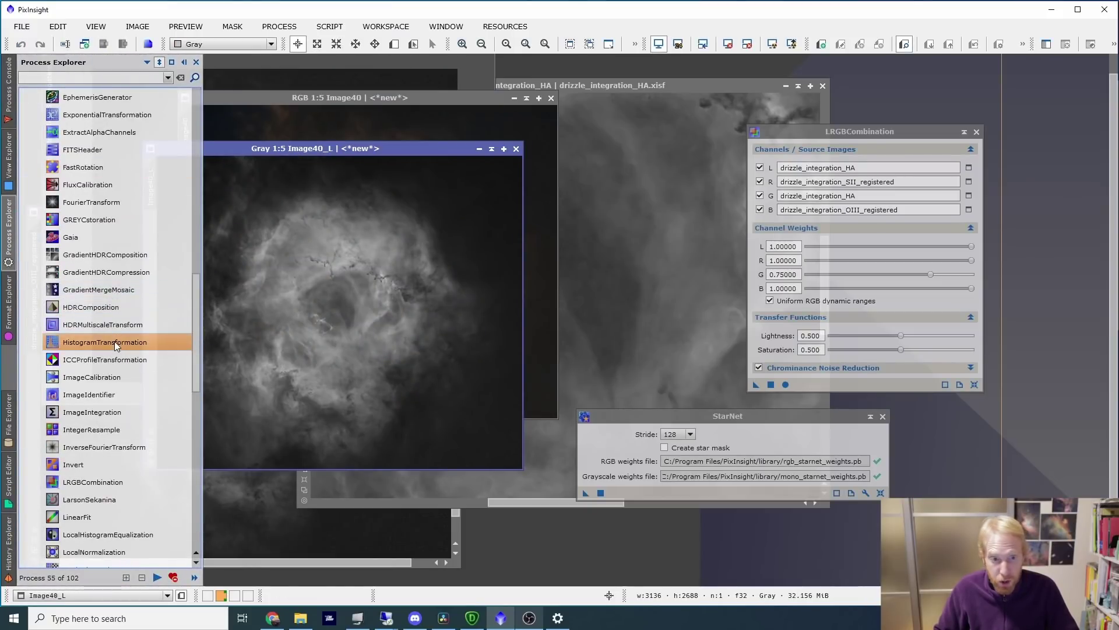
double_click(114, 341)
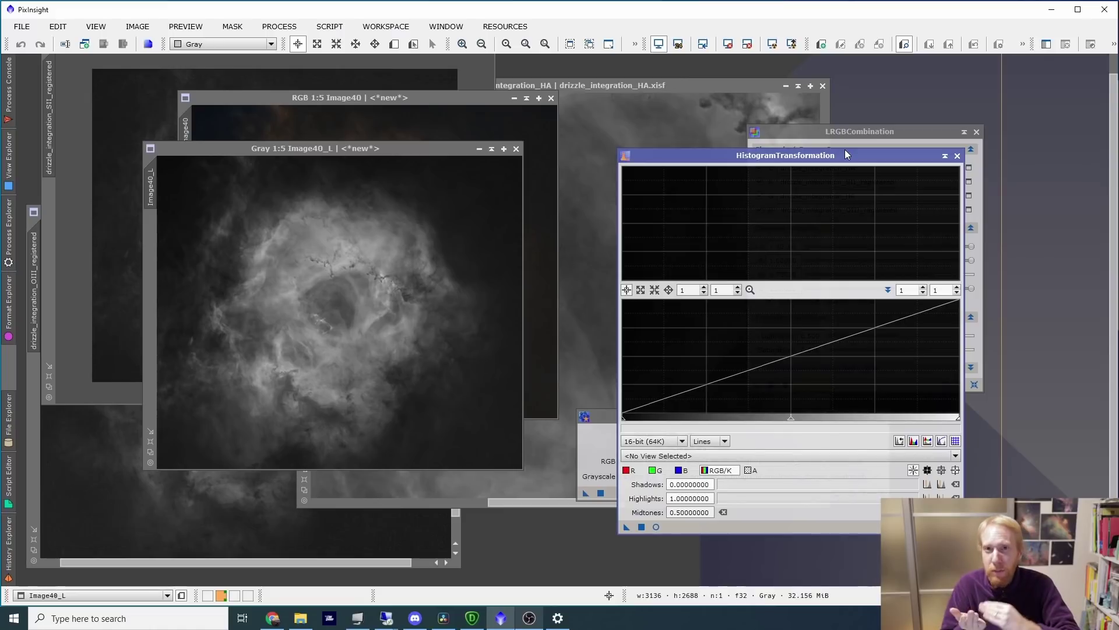
click(670, 455)
click(668, 492)
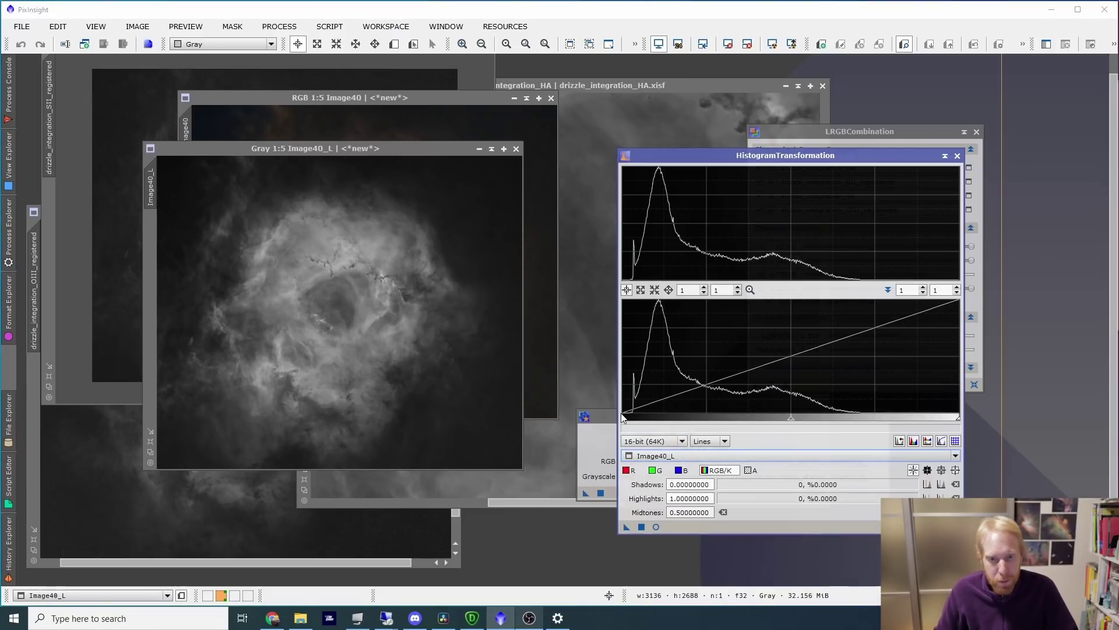
click(656, 527)
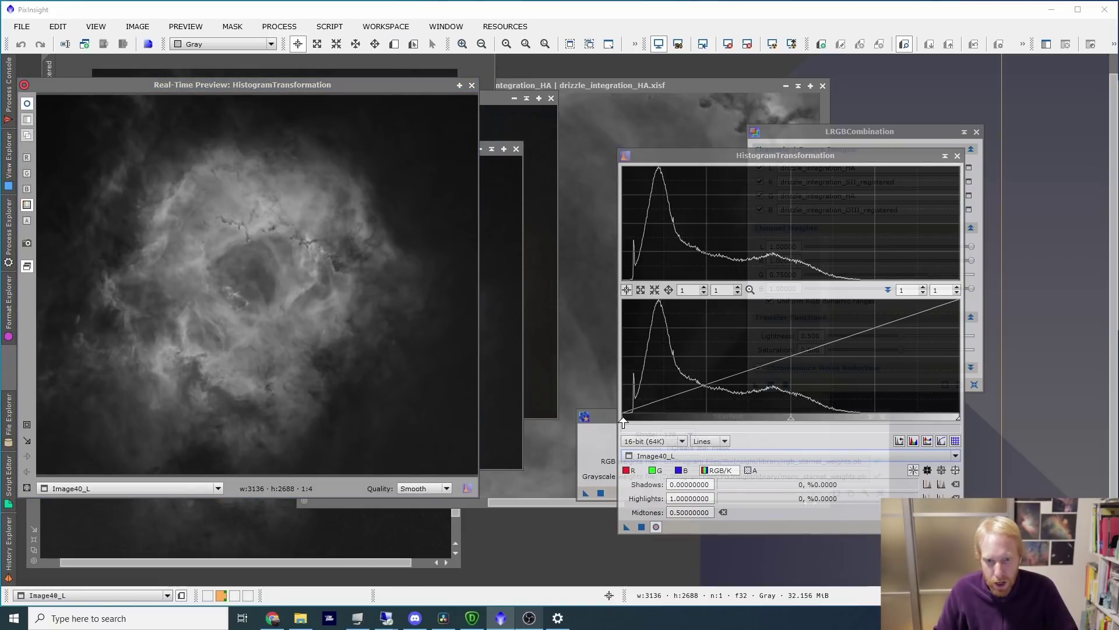
Stretch Image40_L into a high-contrast mask with shadows 0.12780656 and midtones 0.06361830, closing the preview before applying the histogram
drag(622, 418, 667, 418)
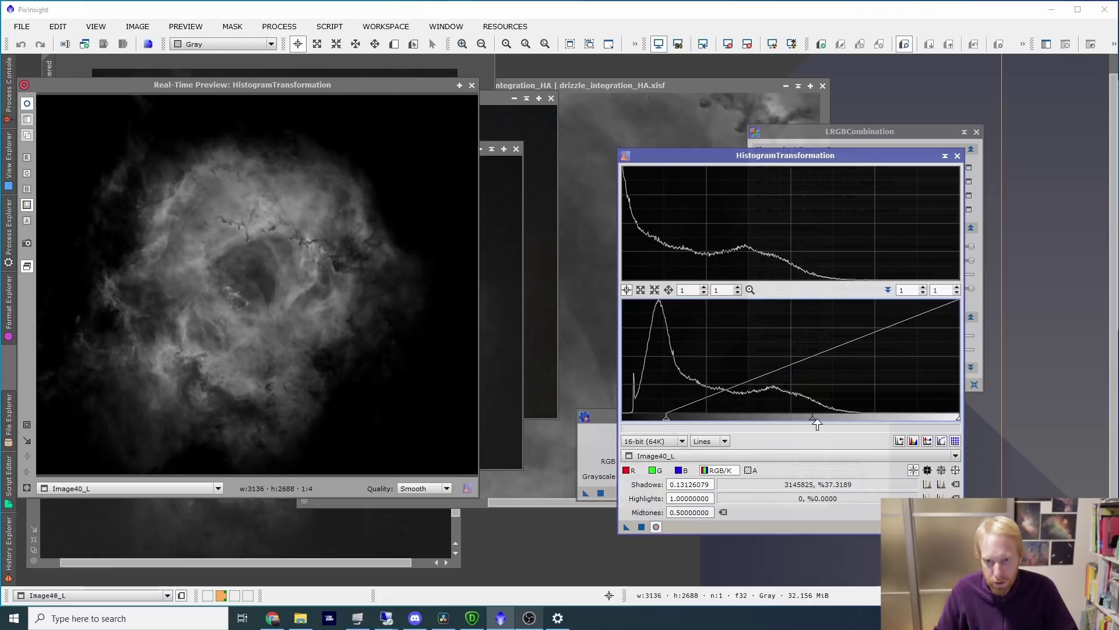
drag(816, 422, 663, 422)
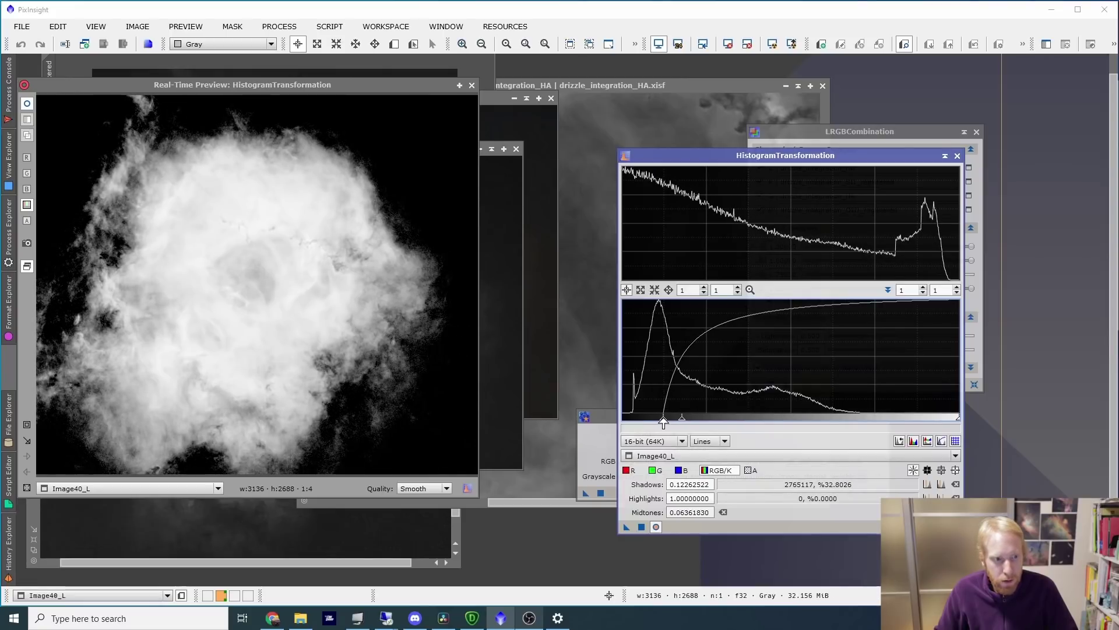
drag(663, 422, 665, 422)
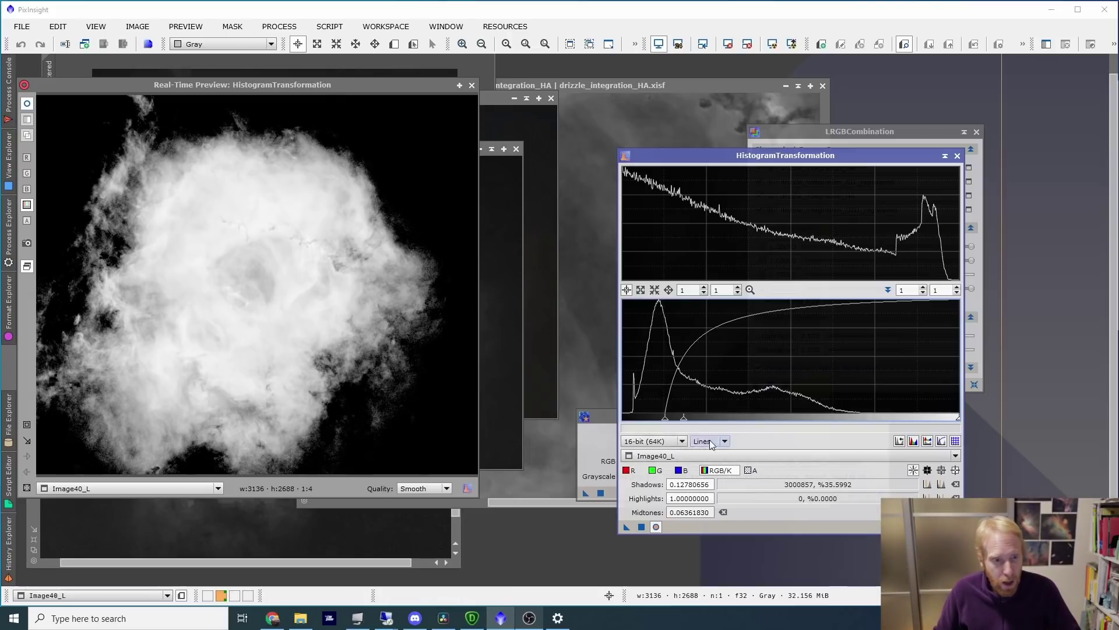
click(472, 85)
drag(627, 528, 374, 309)
Blur Image40_L by applying a parametric Convolution with StdDev 13.0, then close the Convolution process
click(3, 232)
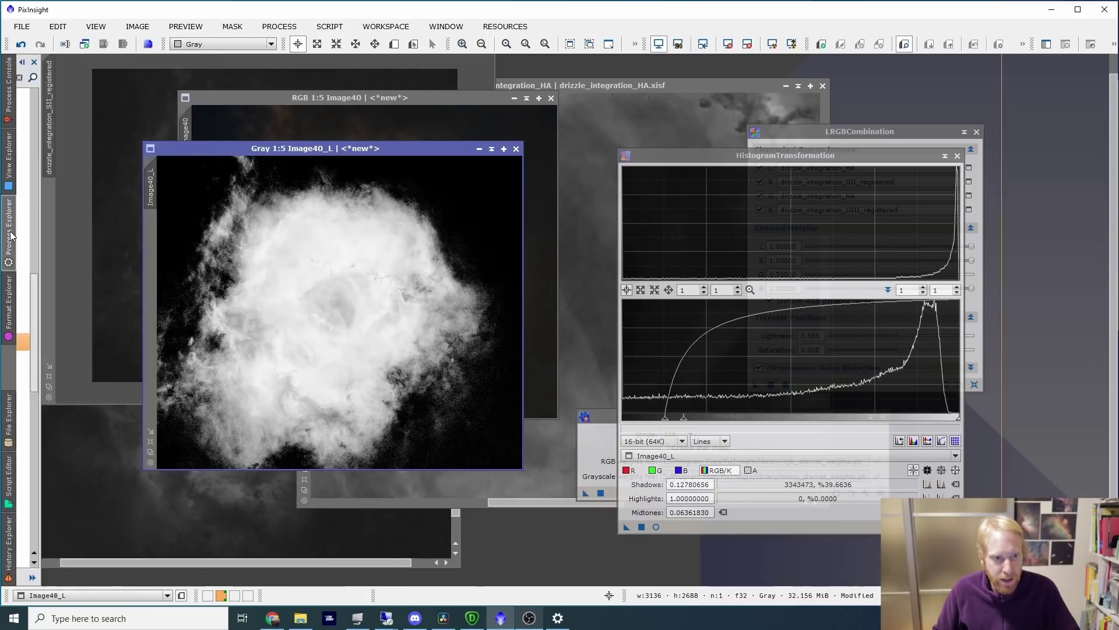
scroll(143, 238, up, 5)
scroll(142, 260, up, 3)
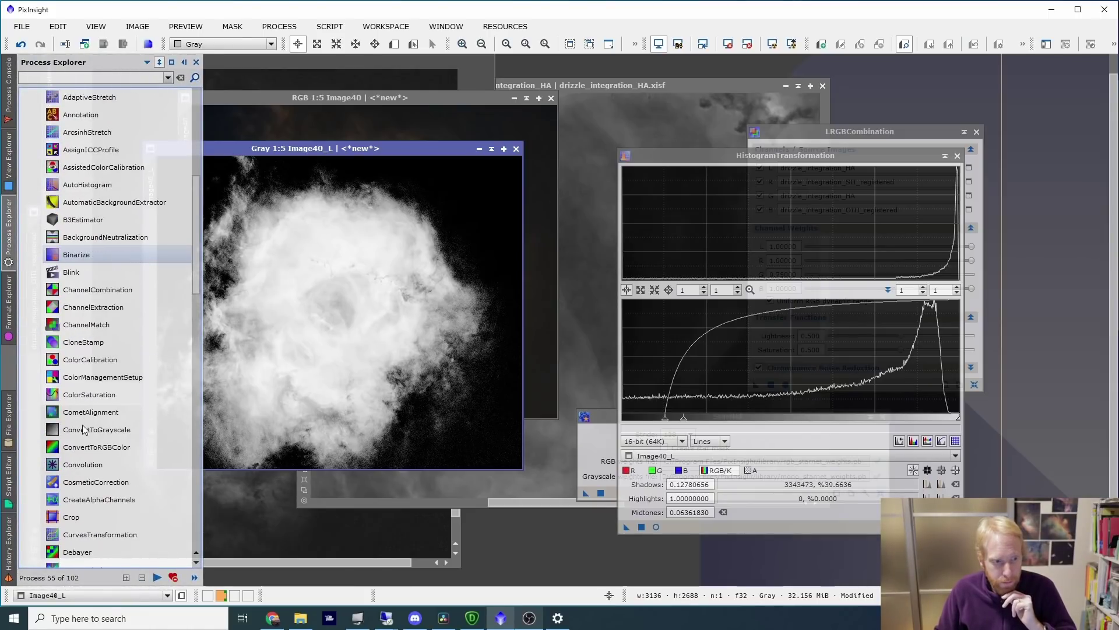
double_click(84, 464)
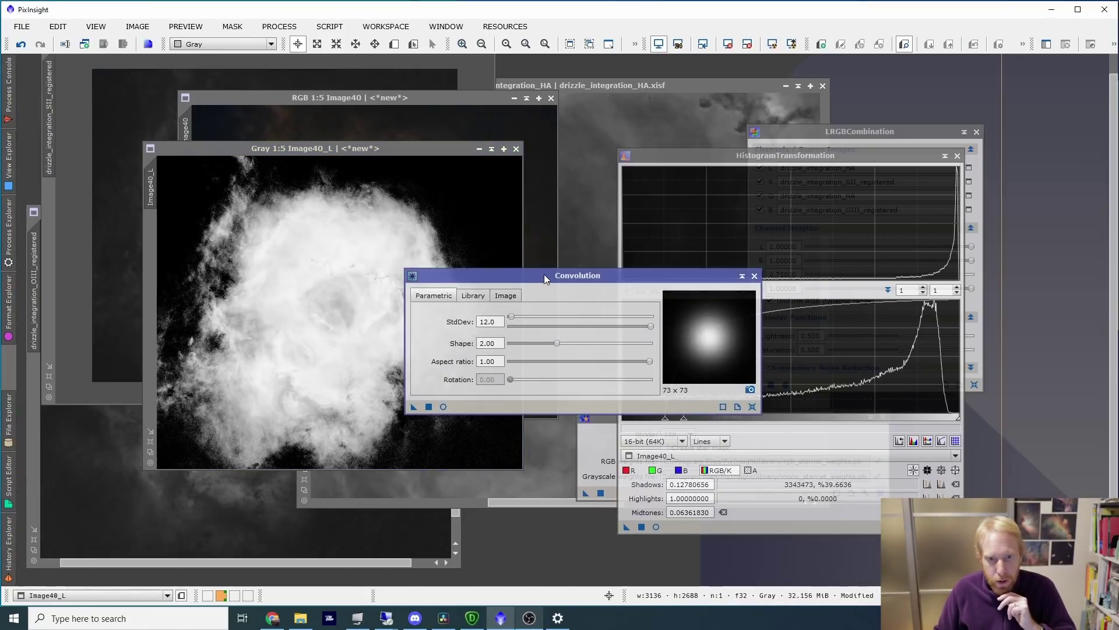
drag(544, 274, 672, 267)
mouse_move(641, 309)
mouse_down()
mouse_move(691, 316)
mouse_move(642, 315)
mouse_up()
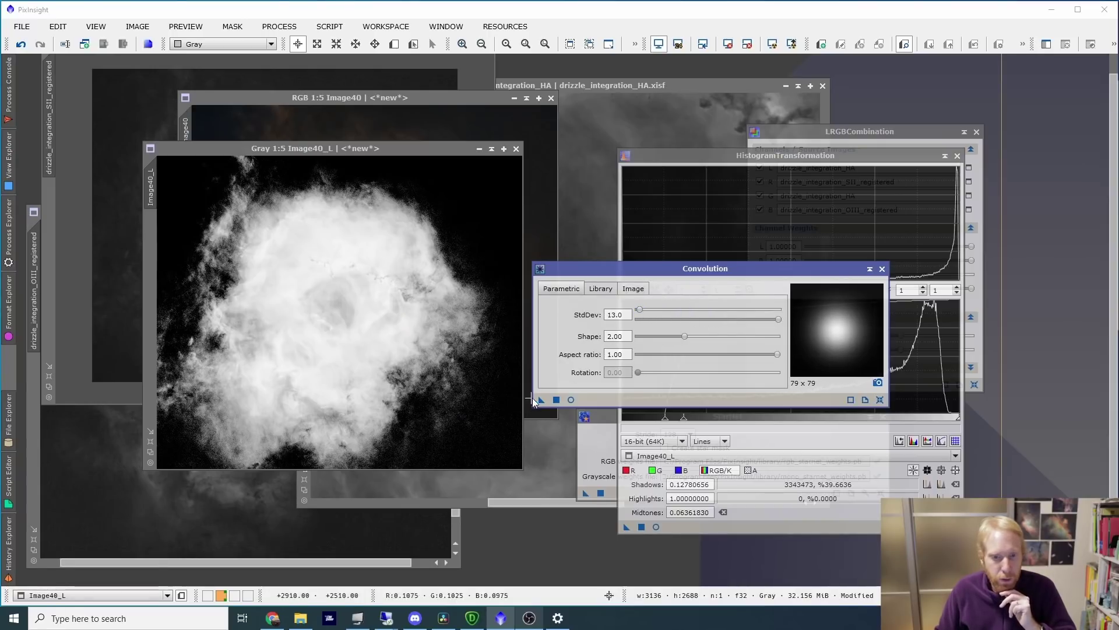
drag(541, 399, 295, 264)
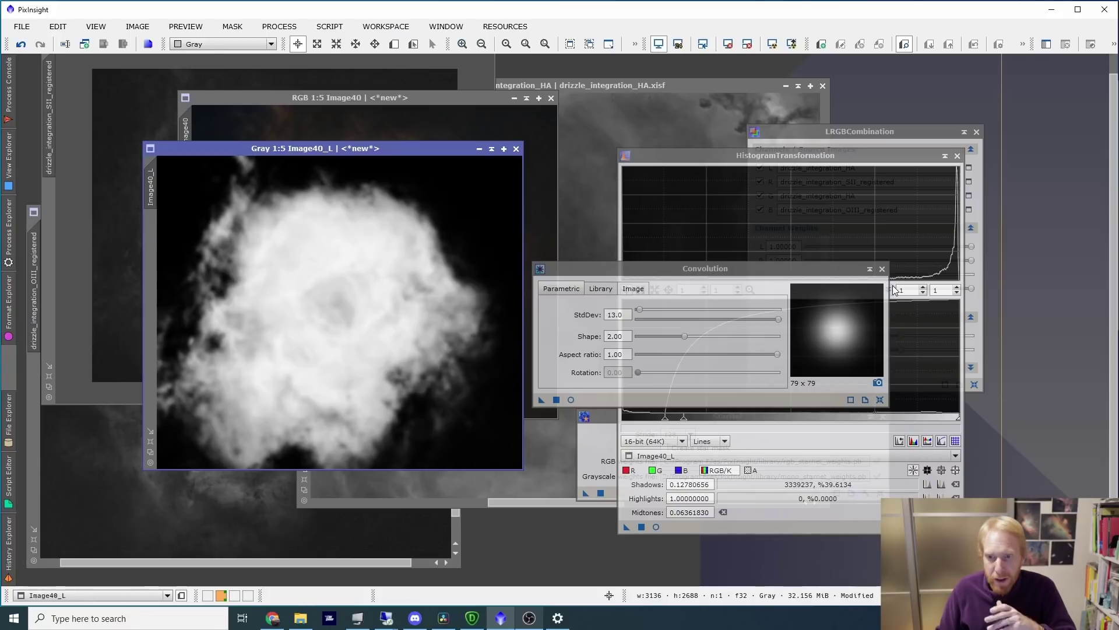
click(882, 269)
Move Image40_L aside, assign it as the mask of Image40 and hide the red mask overlay
drag(326, 148, 644, 154)
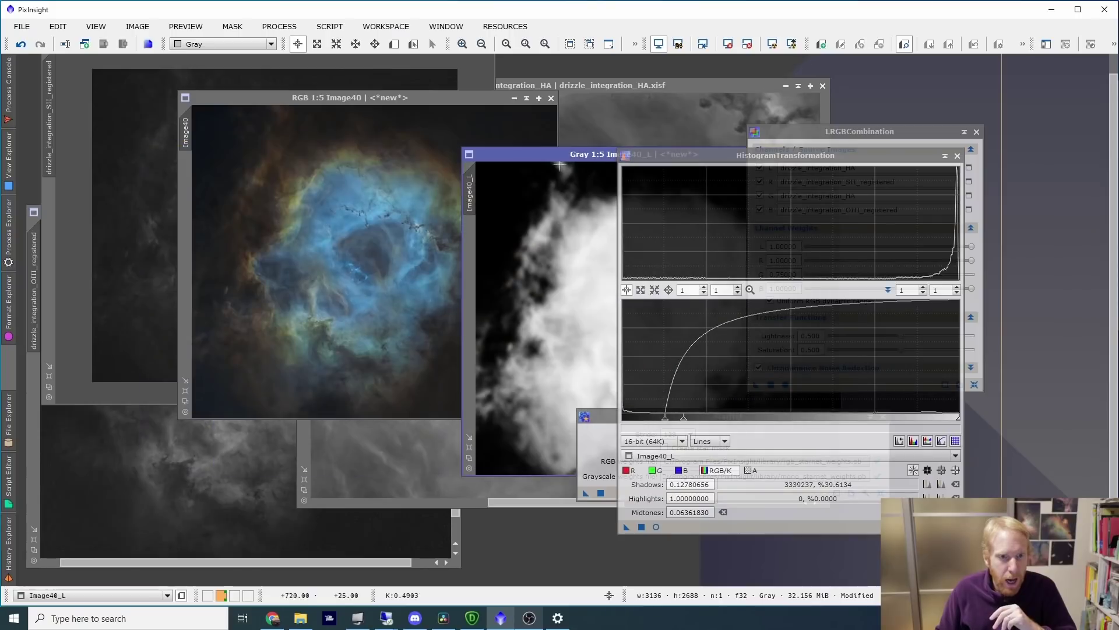
drag(180, 180, 184, 181)
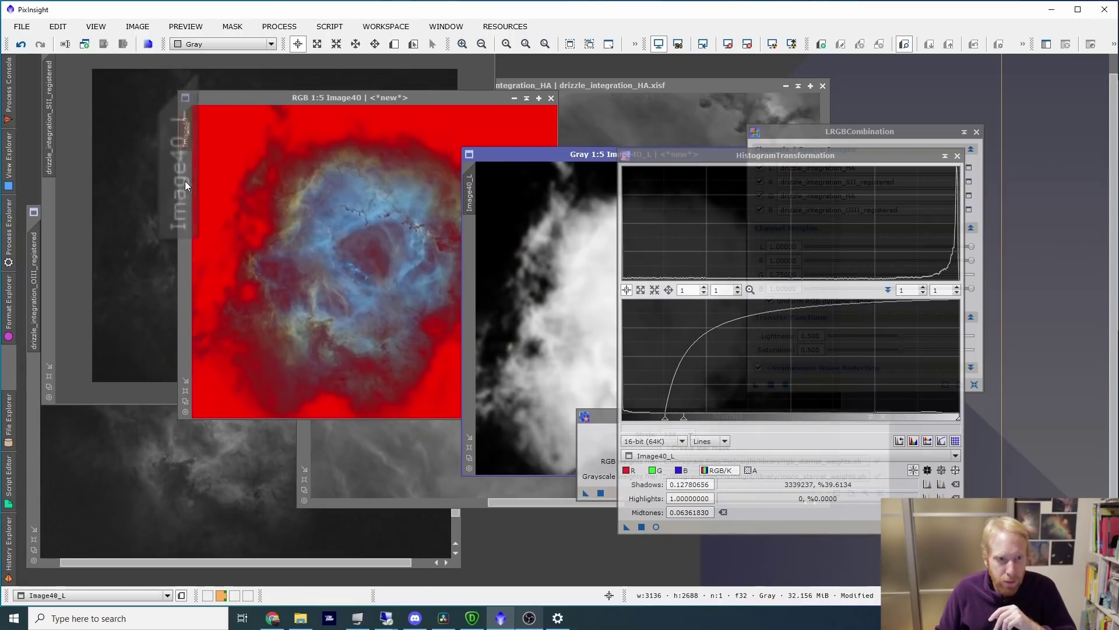
click(321, 102)
click(232, 26)
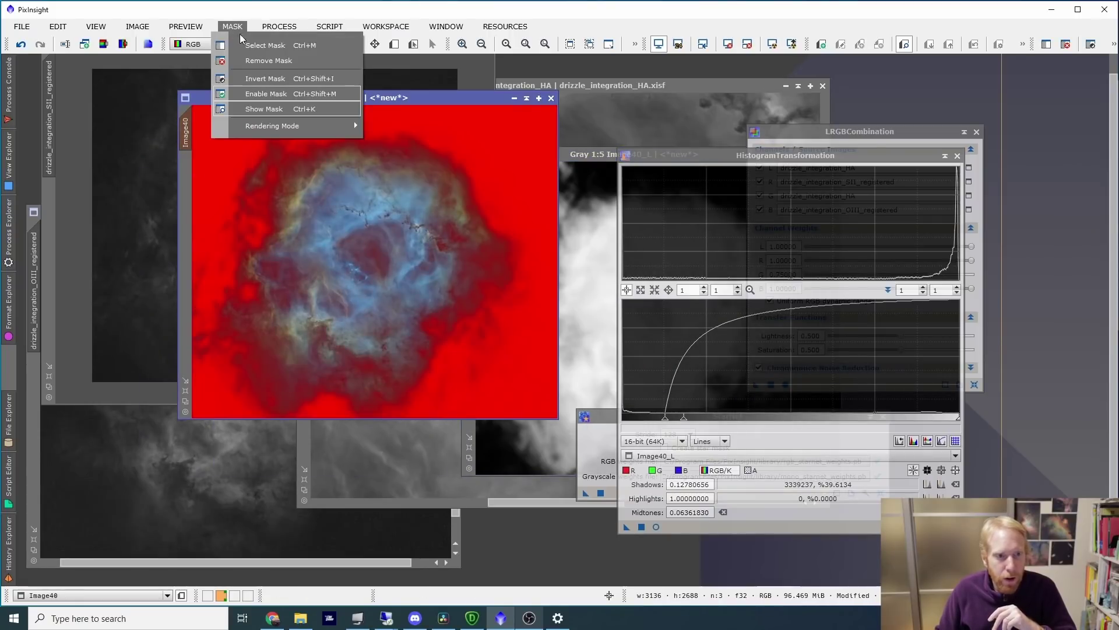
click(268, 108)
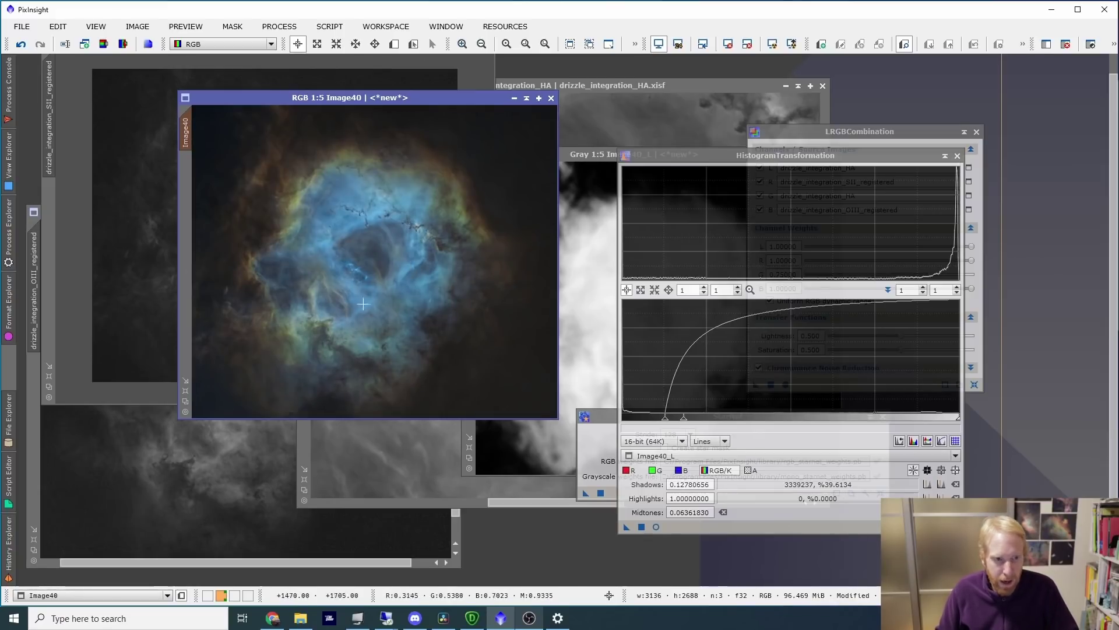
Open CurvesTransformation, reset it to default curves and select the hue curve for editing
click(4, 229)
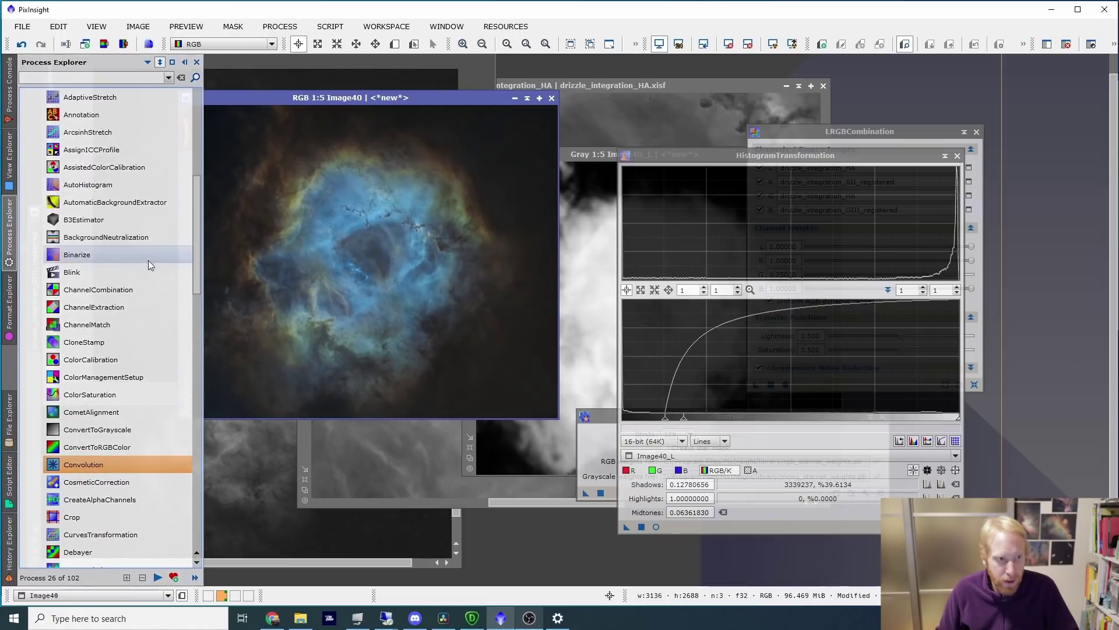
scroll(147, 261, up, 5)
scroll(100, 238, up, 6)
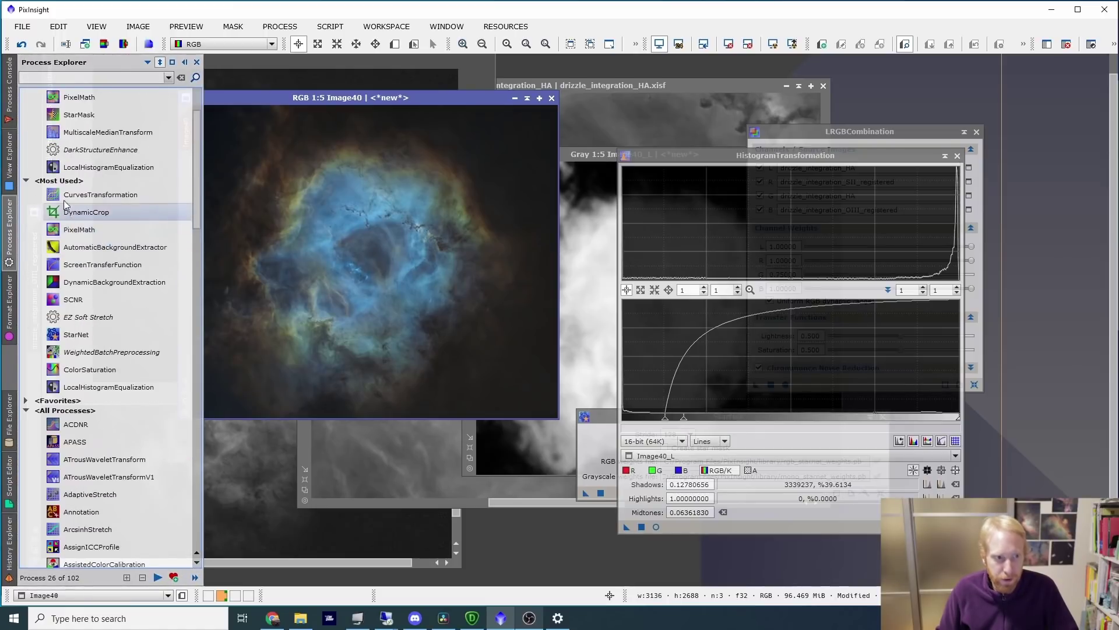
double_click(64, 201)
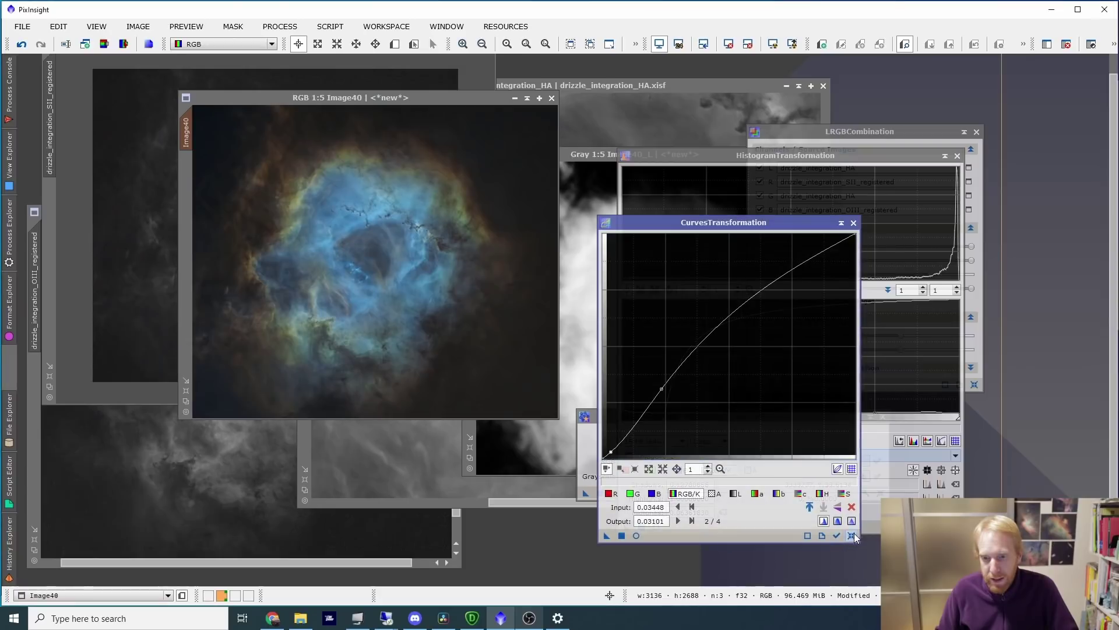
click(852, 535)
click(829, 493)
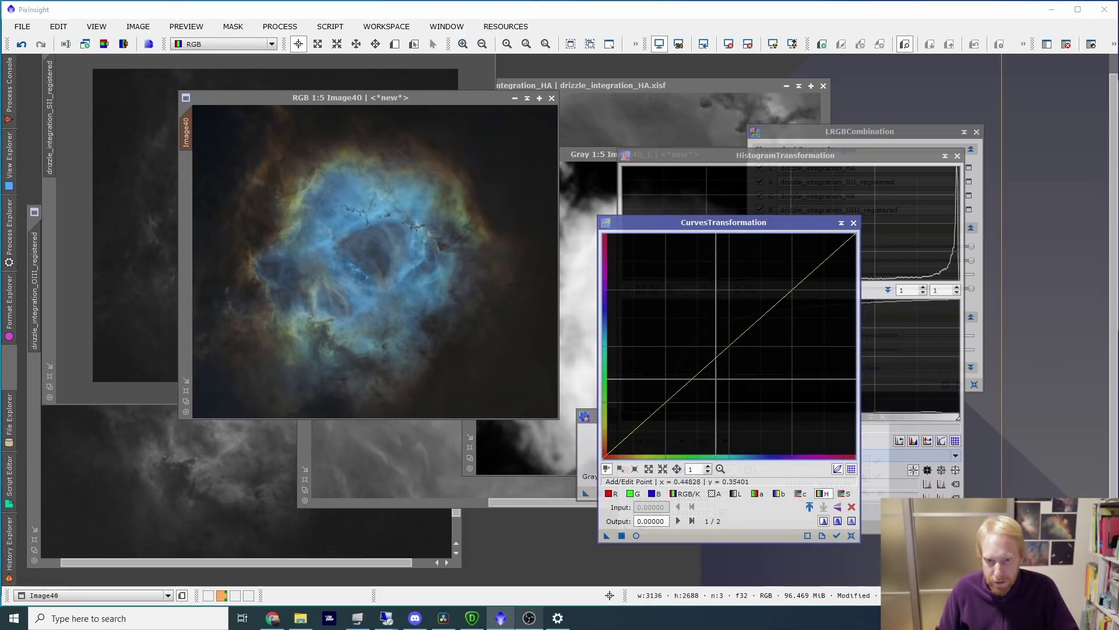
Add anchor points on the straight hue curve at about one quarter, one half and three quarters of the input range
click(666, 401)
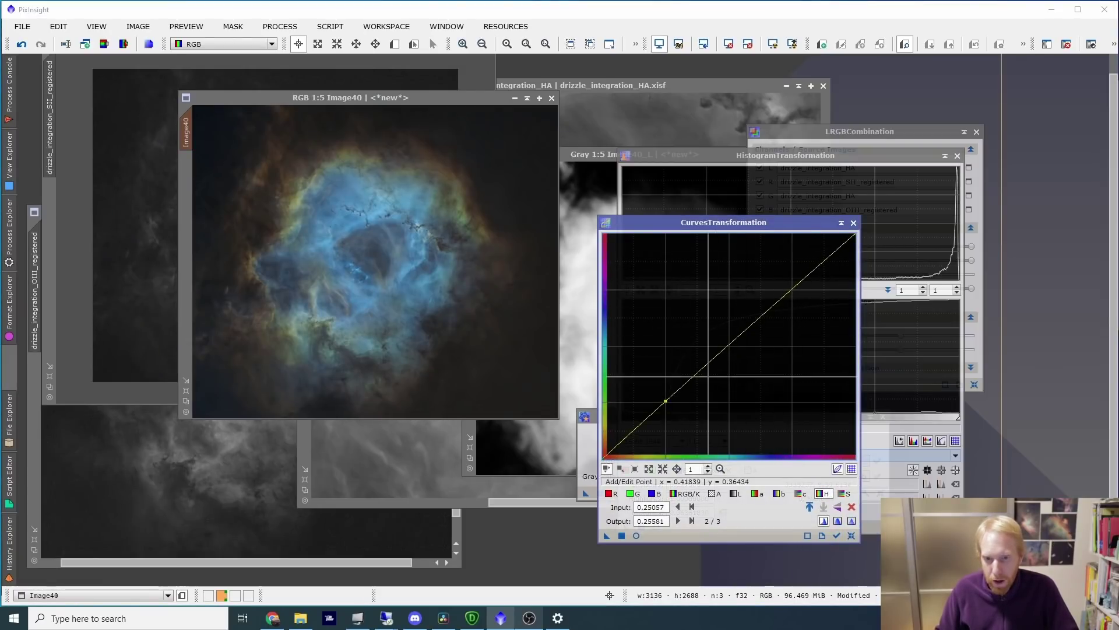
click(729, 346)
click(793, 289)
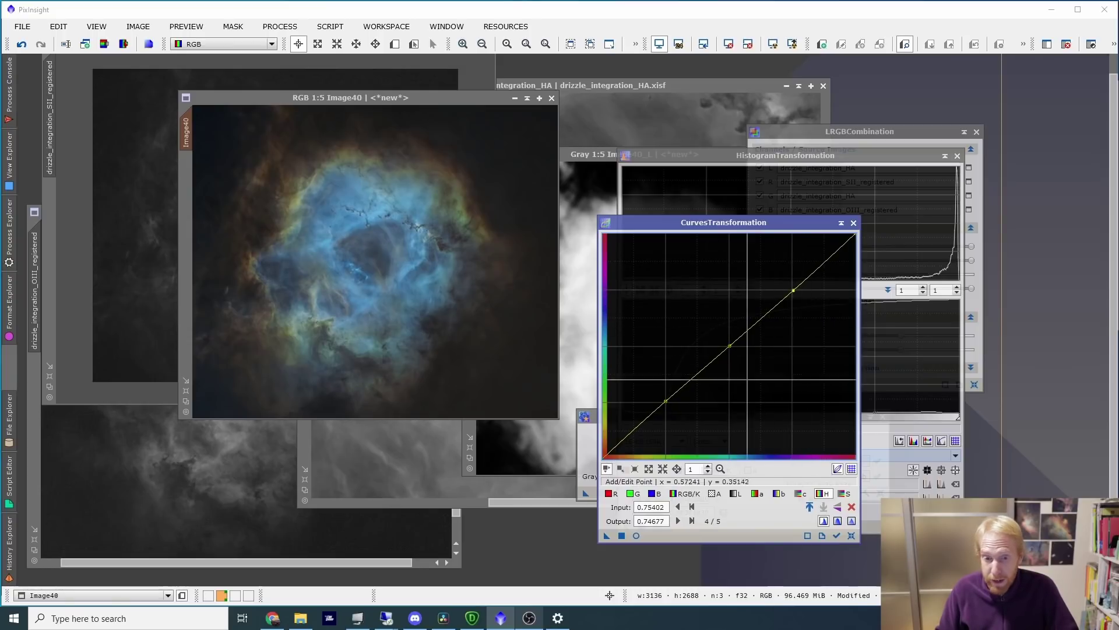
Using a real-time preview, shape the hue curve through 0.15402/0.08527, 0.22759/0.26098 and 0.73563/0.75194, lower the midpoint slightly, and close the preview
click(636, 536)
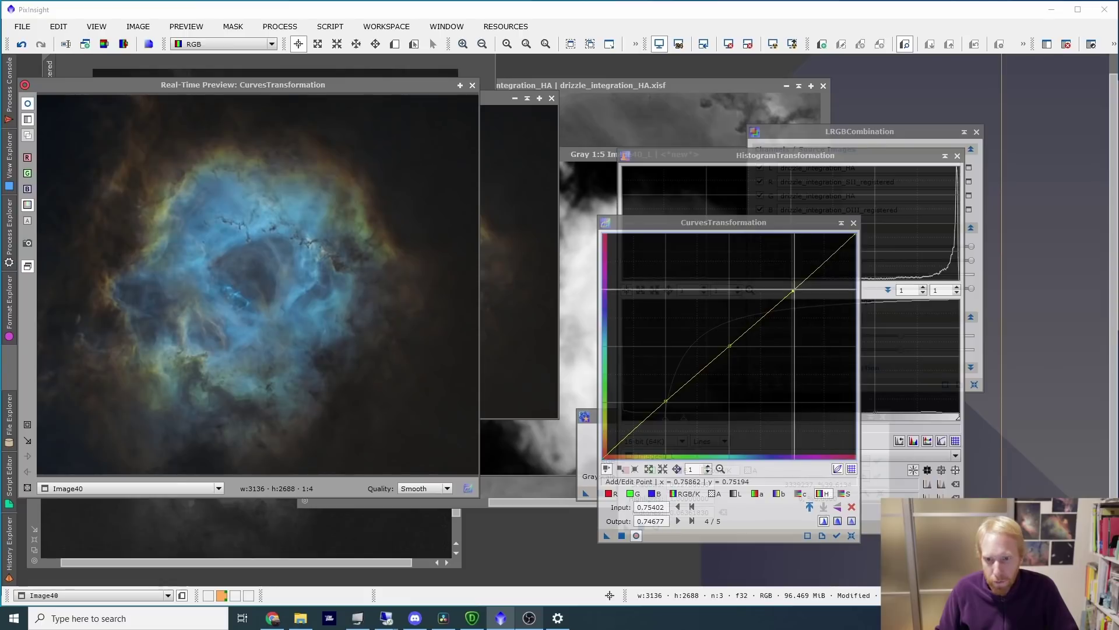
mouse_move(793, 290)
mouse_down()
mouse_move(765, 262)
mouse_move(795, 278)
mouse_move(816, 274)
mouse_move(814, 290)
mouse_move(799, 290)
mouse_move(799, 278)
mouse_move(788, 290)
mouse_up()
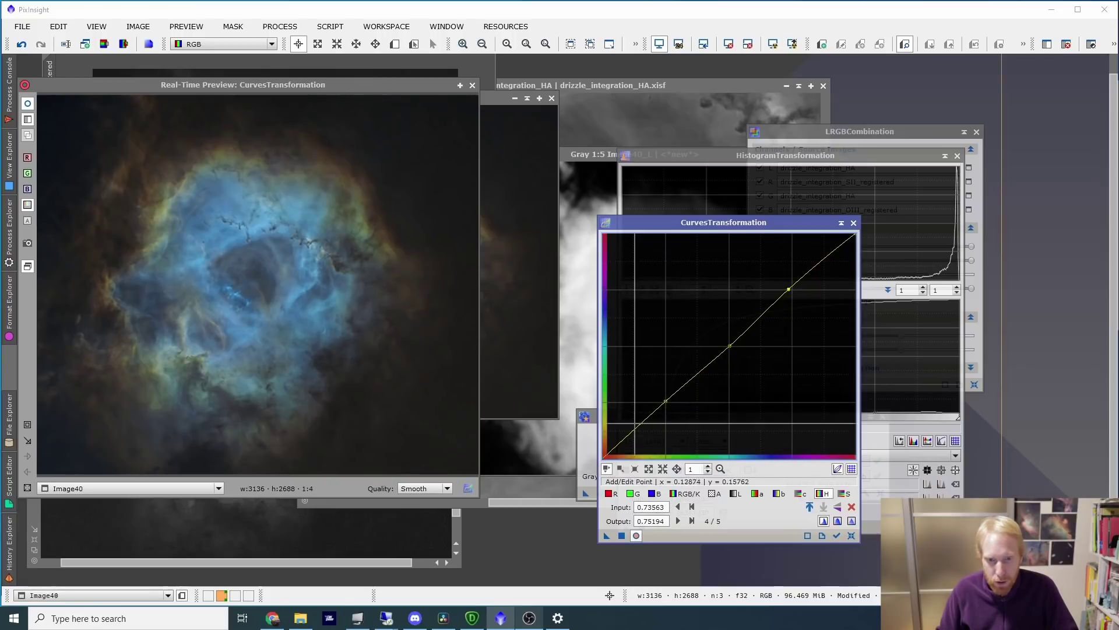
drag(666, 402, 686, 419)
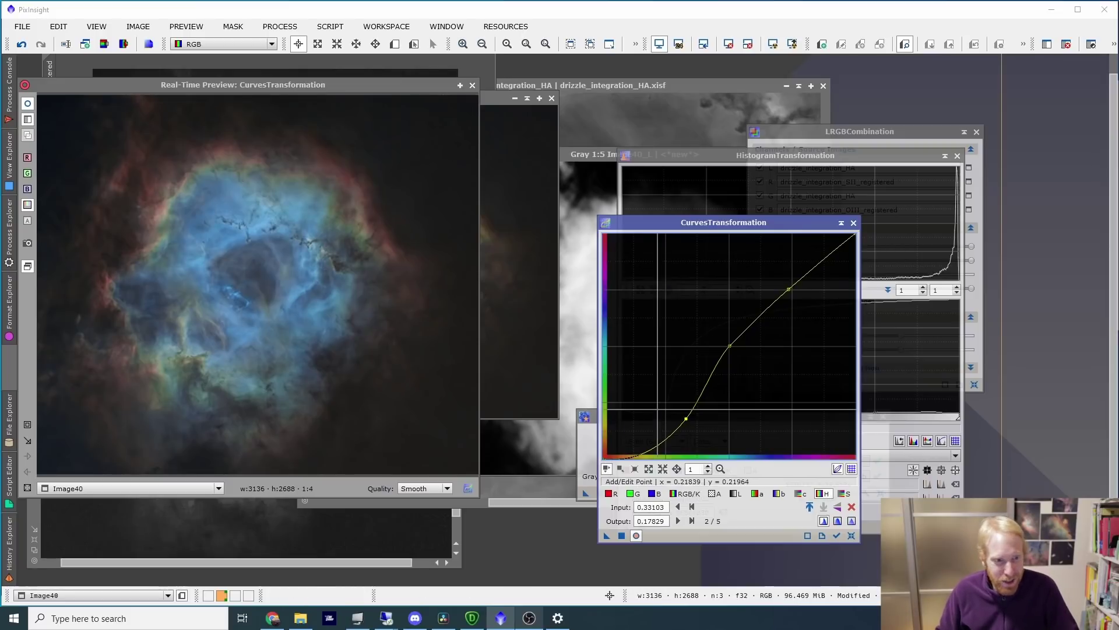
drag(686, 418, 642, 439)
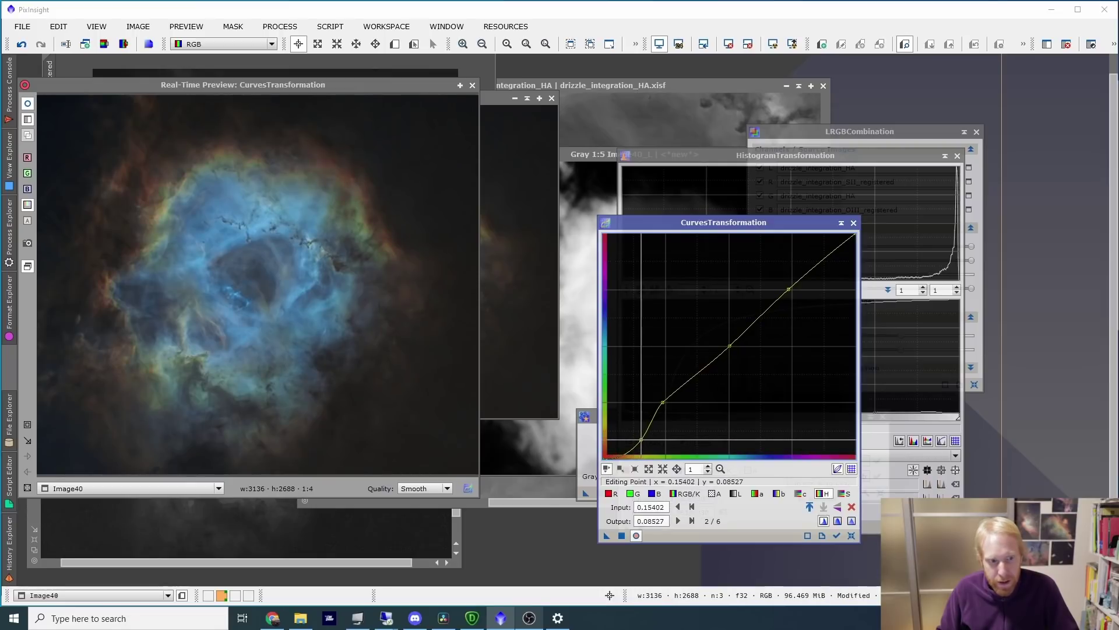
mouse_move(730, 346)
mouse_down()
mouse_move(739, 353)
mouse_move(727, 347)
mouse_up()
mouse_move(663, 403)
mouse_down()
mouse_move(675, 402)
mouse_move(660, 399)
mouse_up()
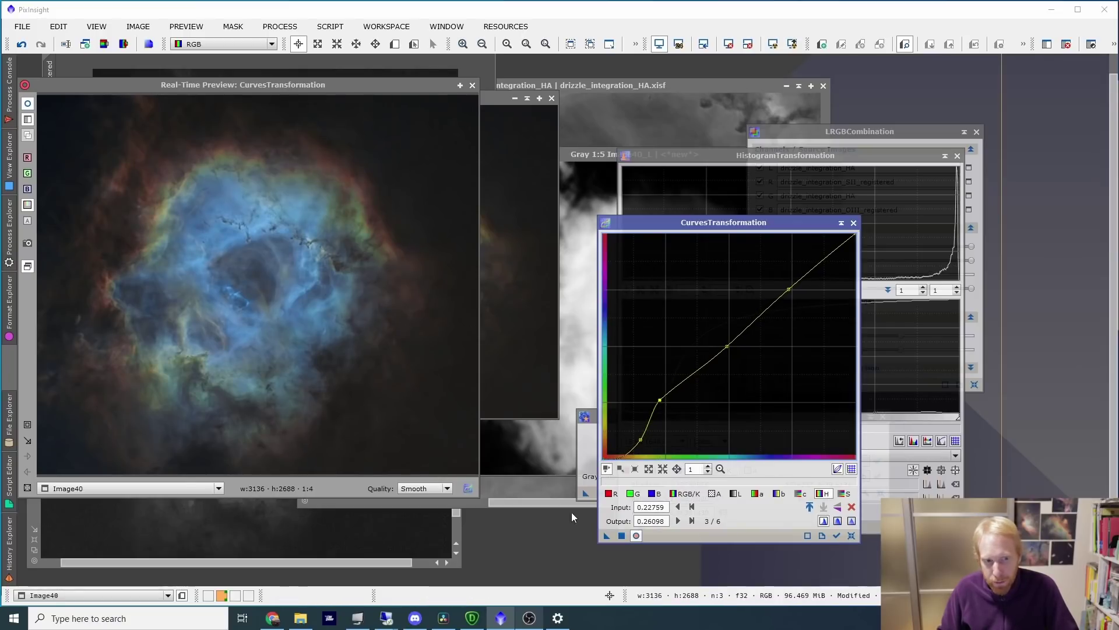
click(472, 86)
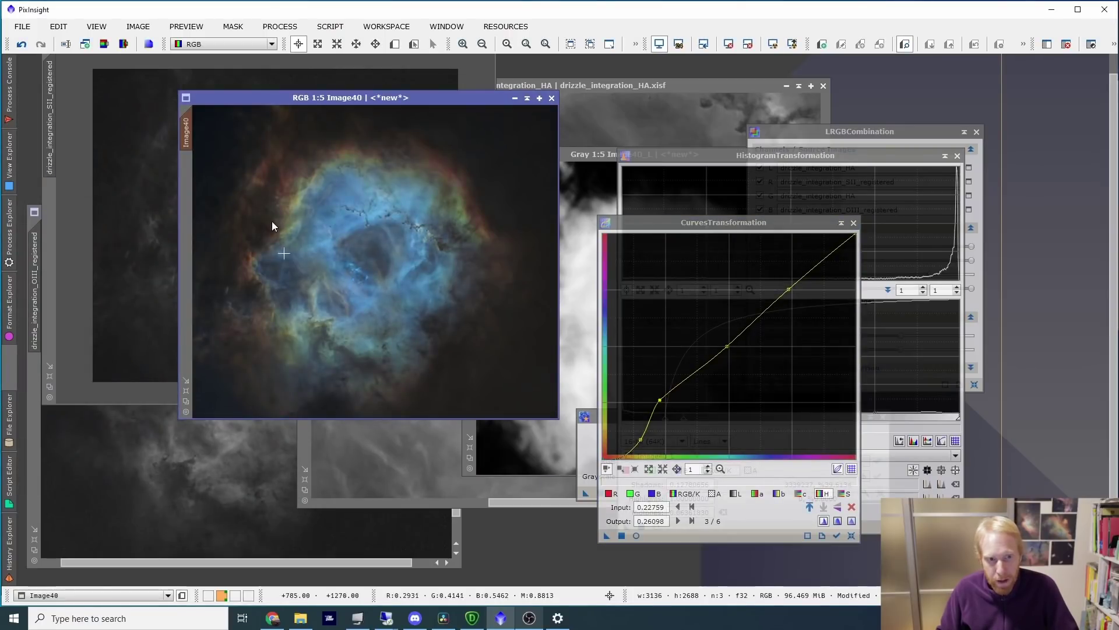
Reset CurvesTransformation, raise the saturation curve with a point at 0.47356/0.54005, and turn on the real-time preview
click(851, 535)
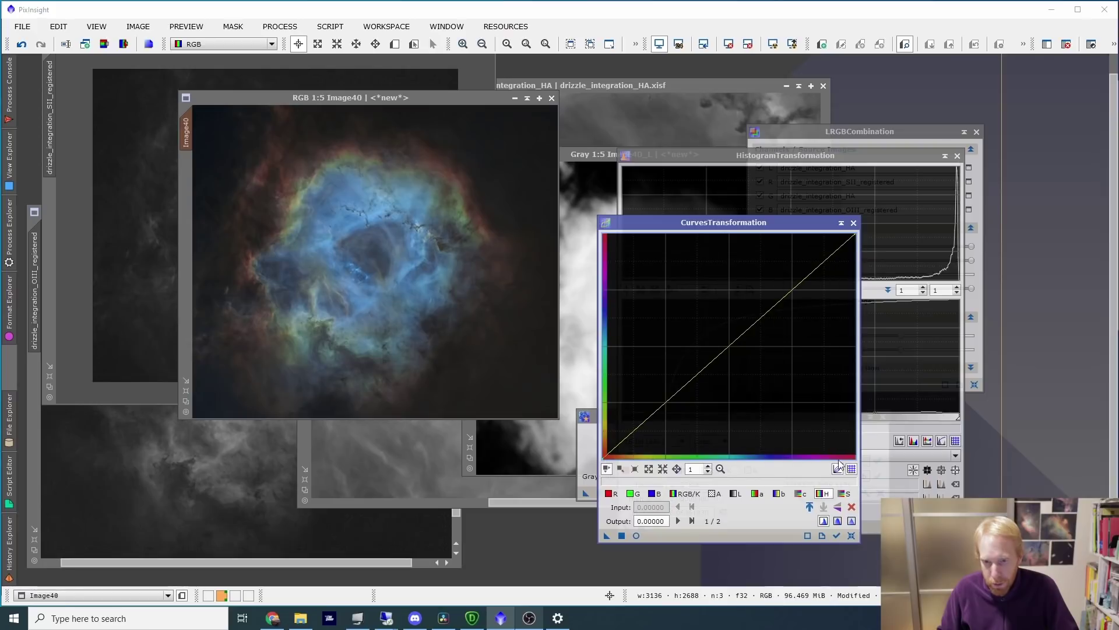
drag(720, 357, 722, 337)
click(636, 536)
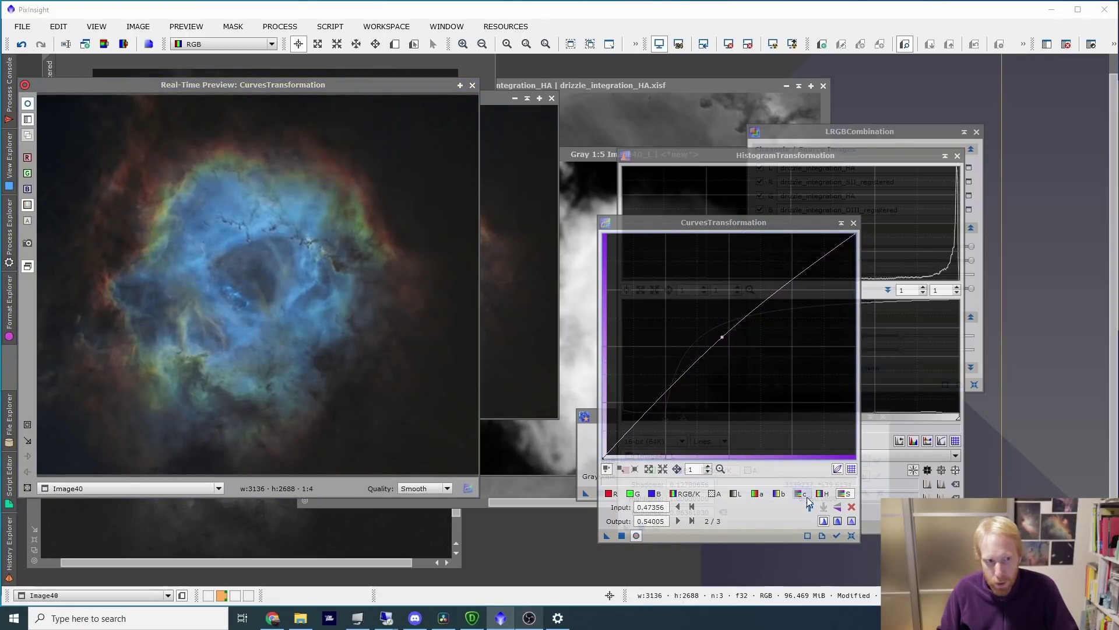
Raise the middle of the red curve with a point at 0.44828/0.53747
click(800, 494)
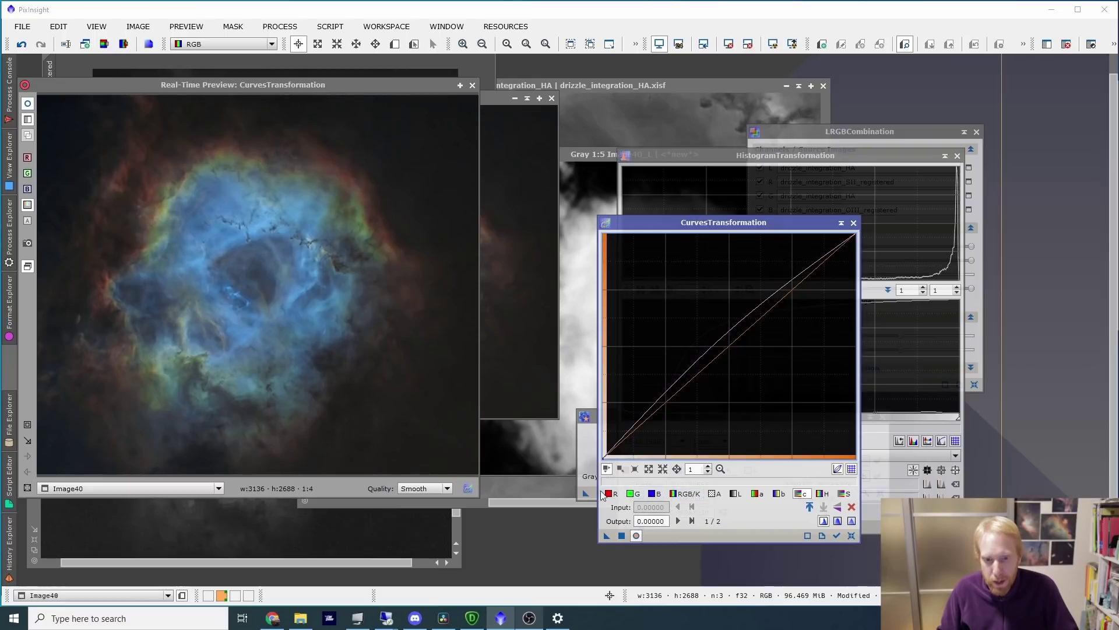
click(637, 494)
click(610, 494)
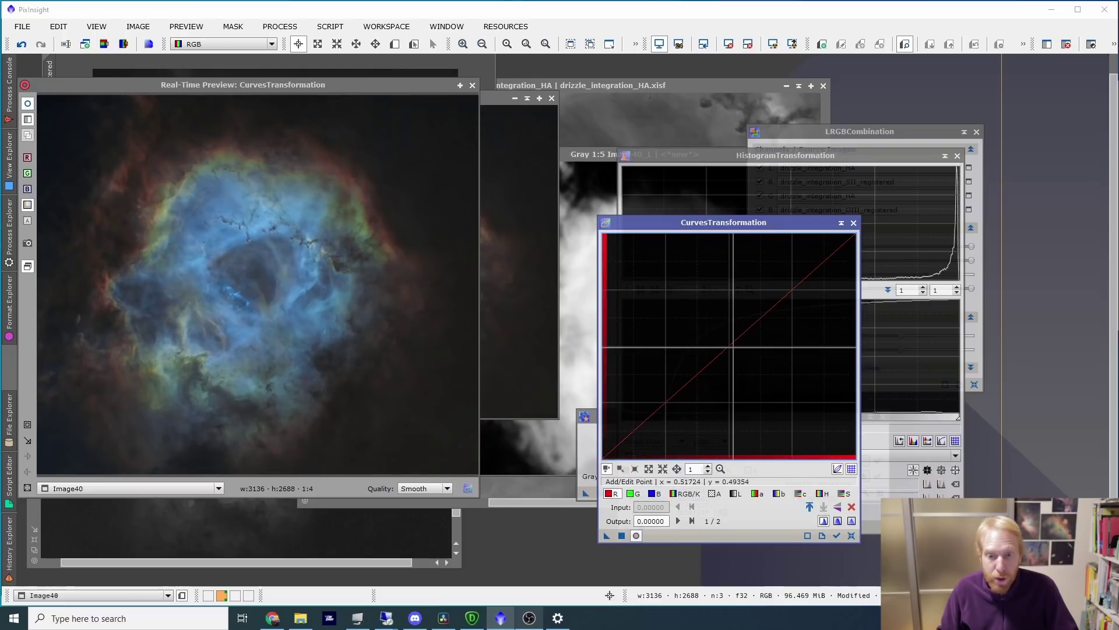
drag(730, 347, 716, 338)
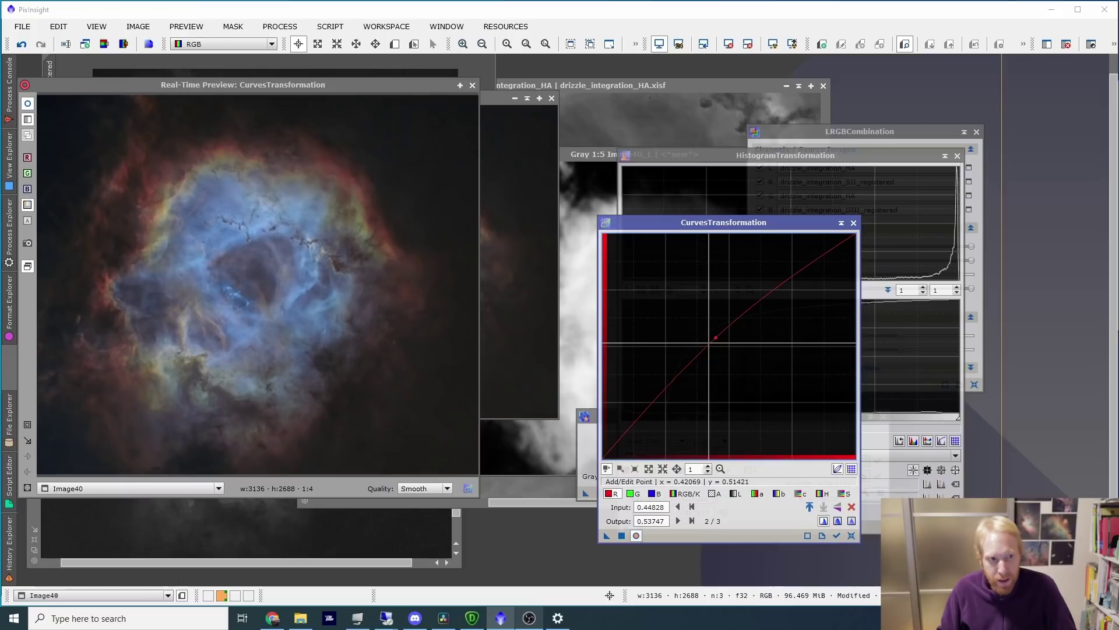
Raise the midpoint of the blue curve slightly and lower the green curve with a point at 0.50805/0.48579
click(634, 494)
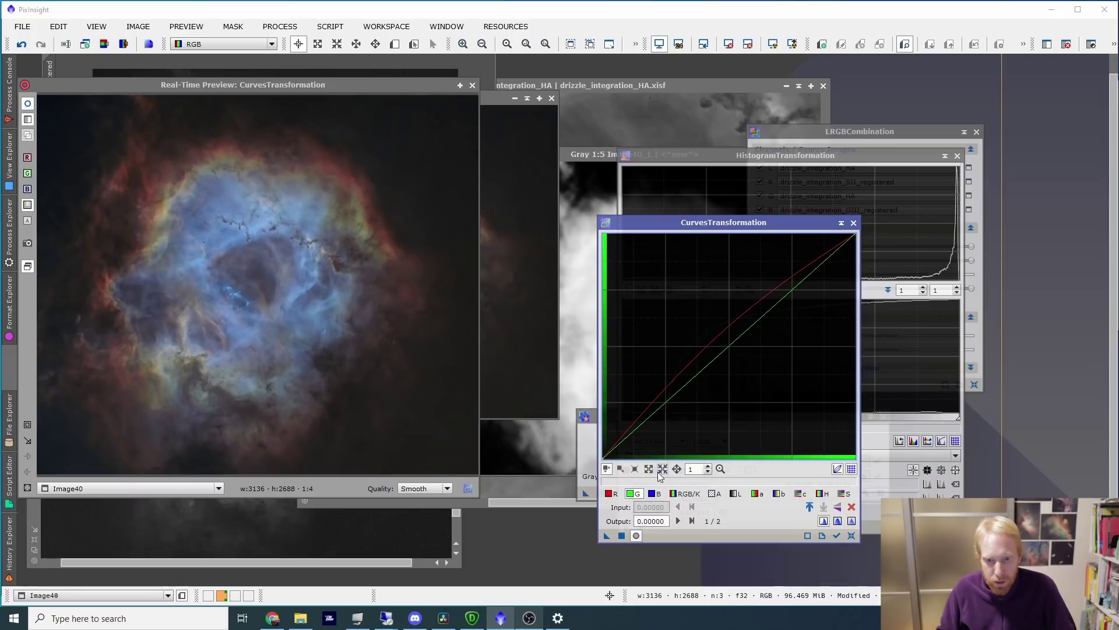
click(653, 494)
click(729, 346)
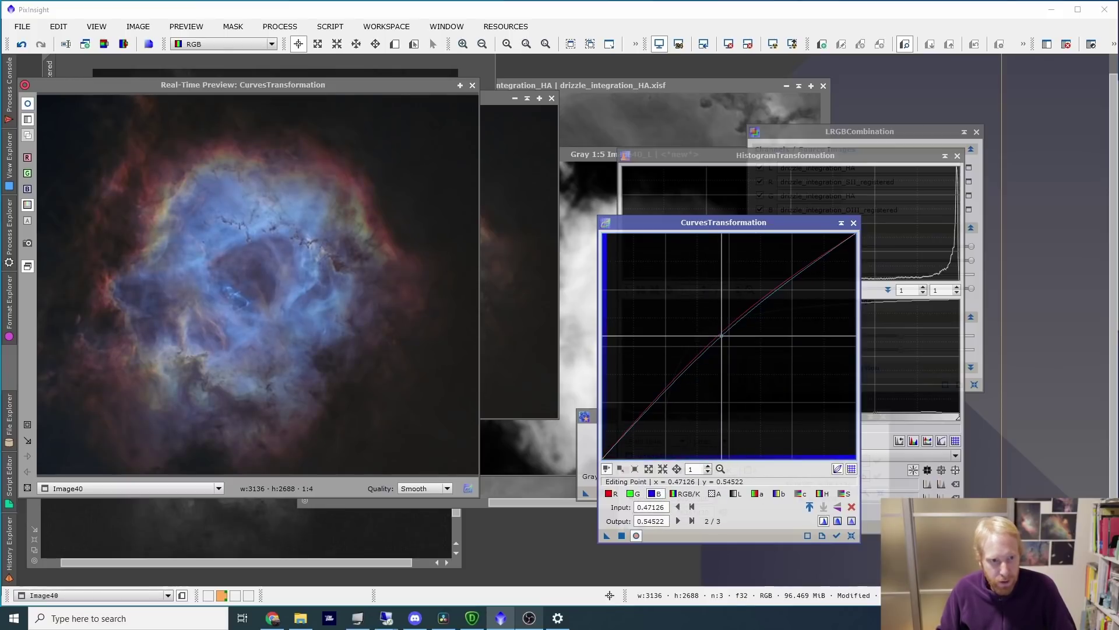
drag(728, 346, 733, 349)
click(630, 493)
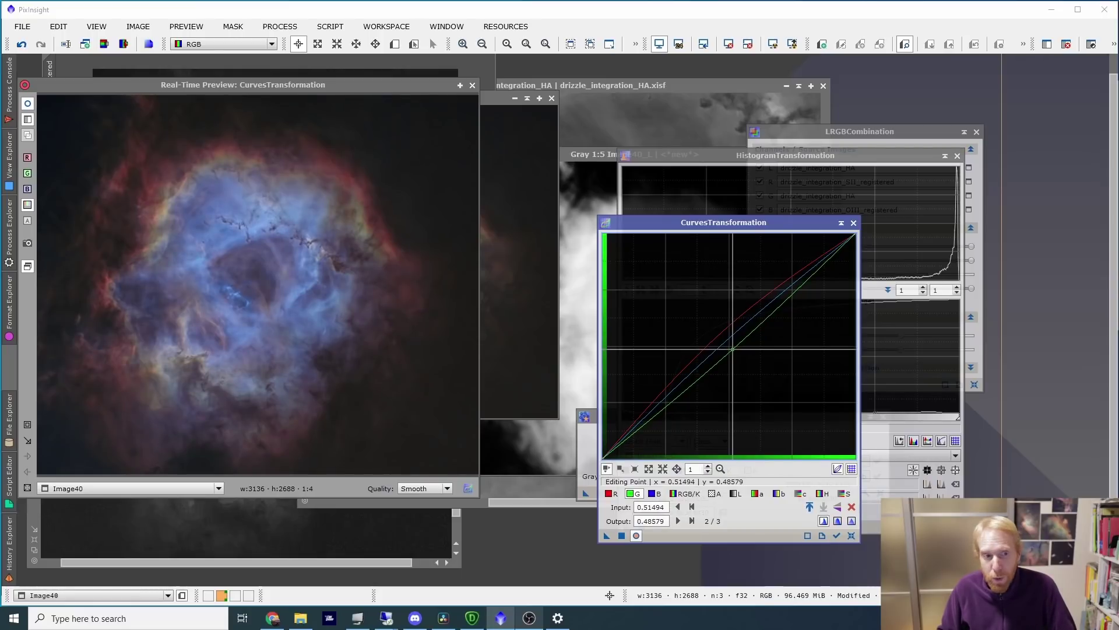
drag(733, 349, 731, 349)
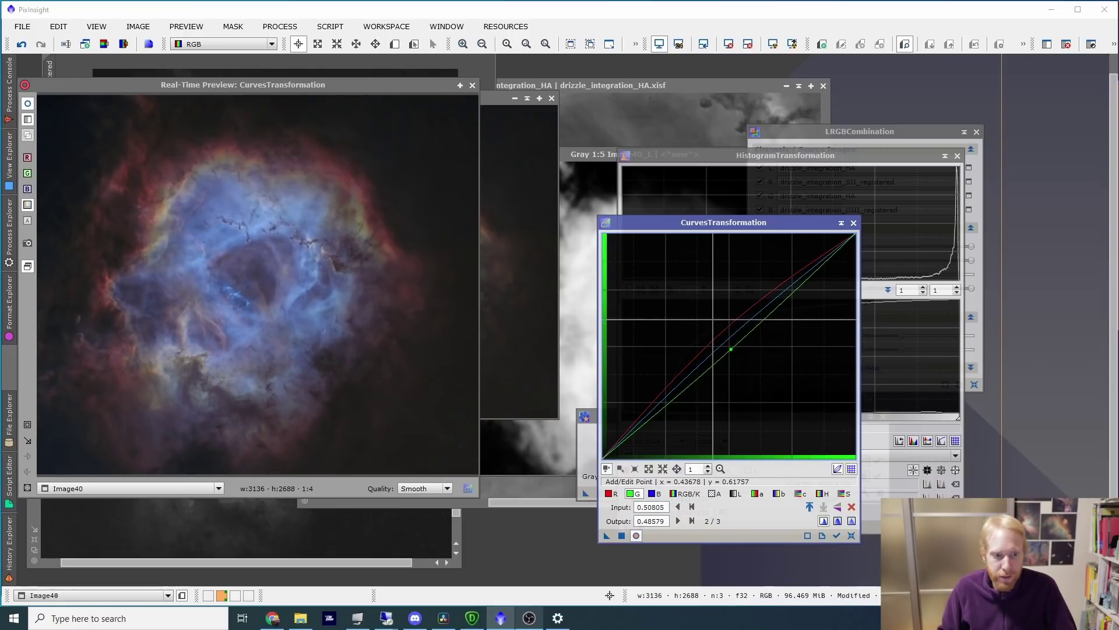
Set the Lab b curve point to 0.50575/0.49871 and the a curve point to 0.48506/0.49612, comparing the image with and without the curves
click(758, 495)
click(779, 494)
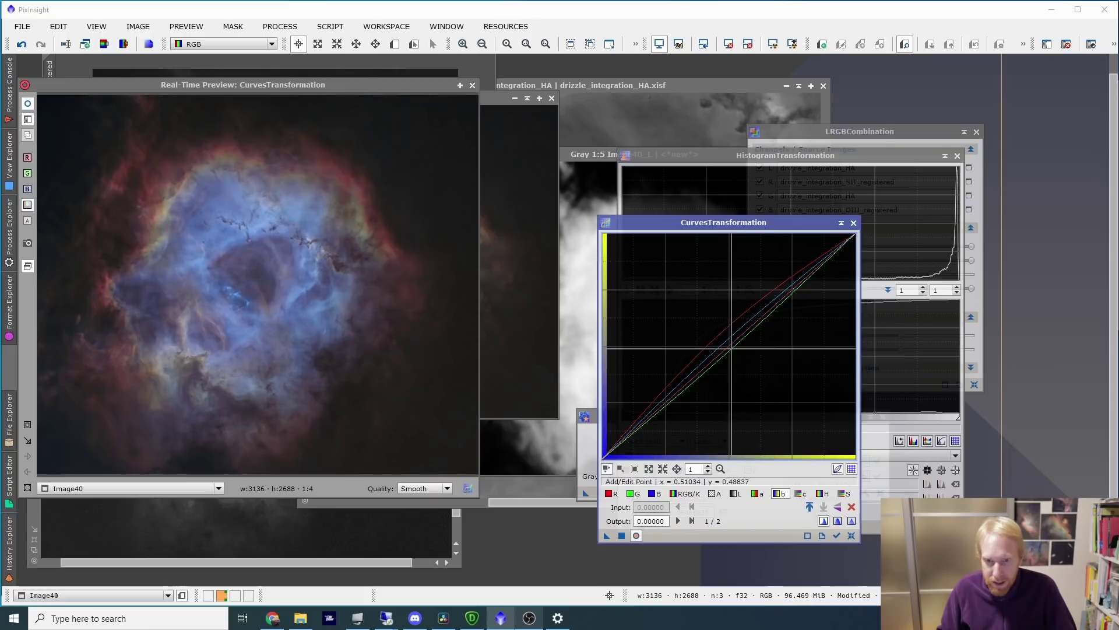
mouse_move(730, 345)
mouse_down()
mouse_move(706, 314)
mouse_move(726, 347)
mouse_move(756, 357)
mouse_move(729, 342)
mouse_up()
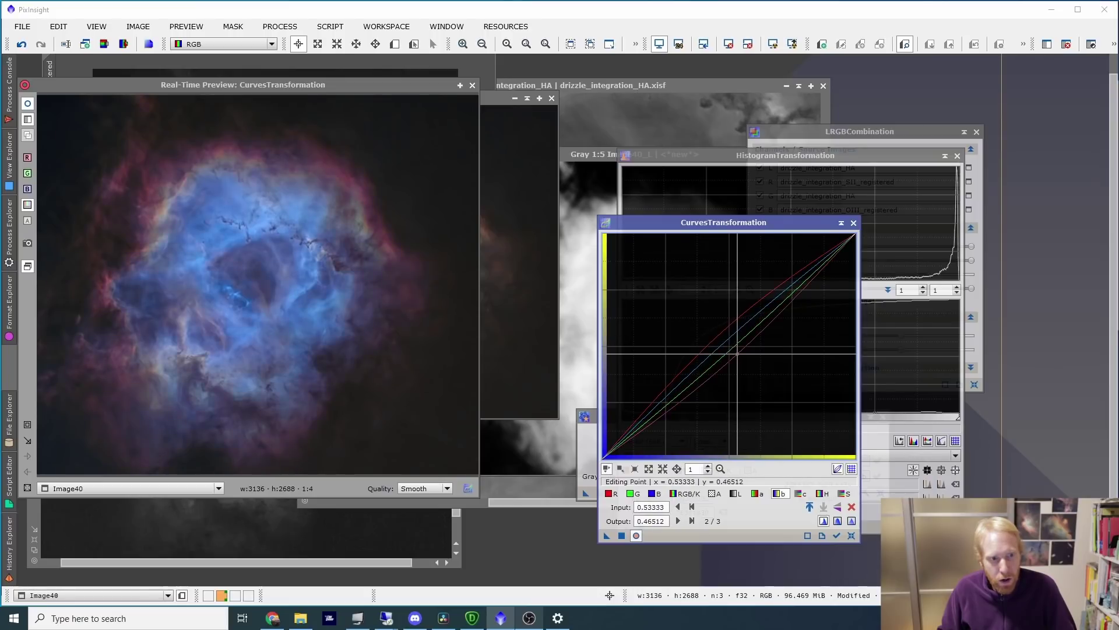
drag(732, 346, 730, 345)
click(757, 493)
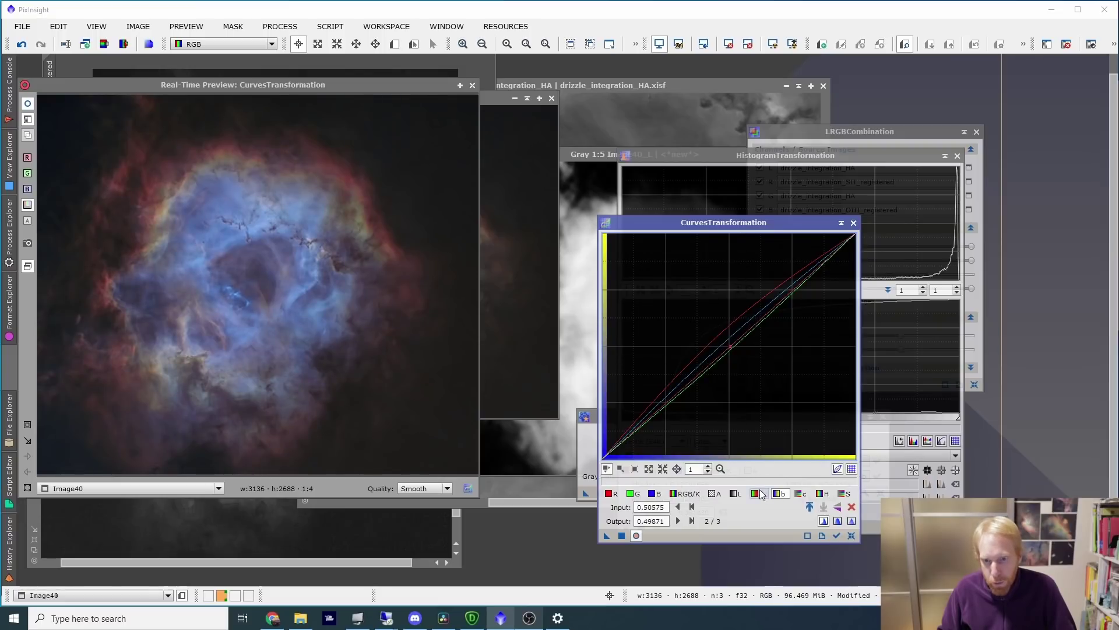
mouse_move(730, 347)
mouse_down()
mouse_move(719, 337)
mouse_move(726, 348)
mouse_up()
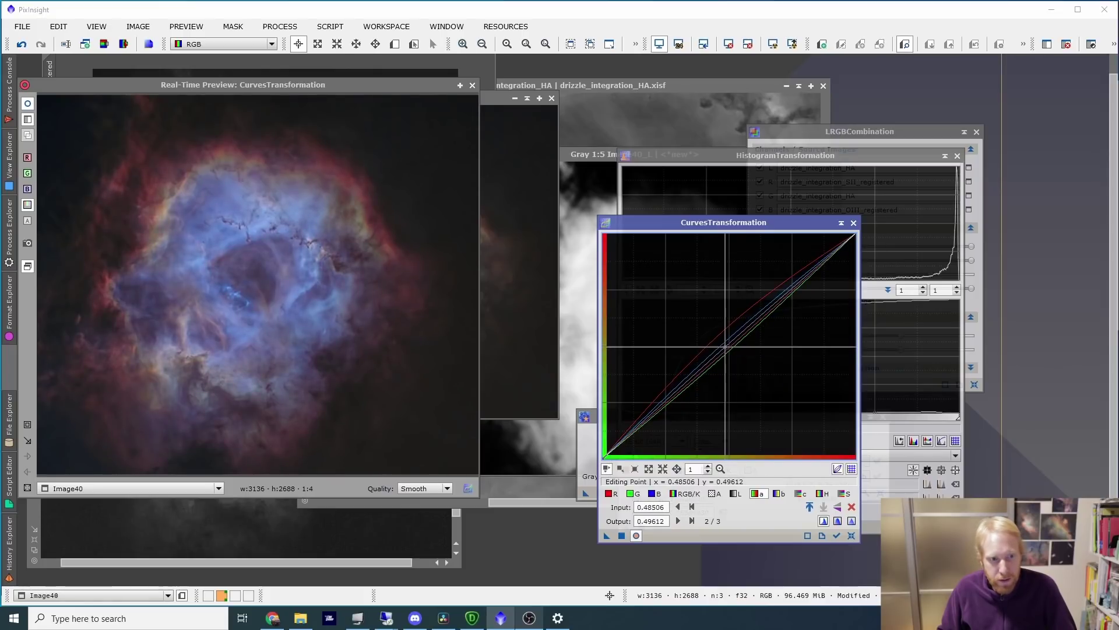
click(636, 535)
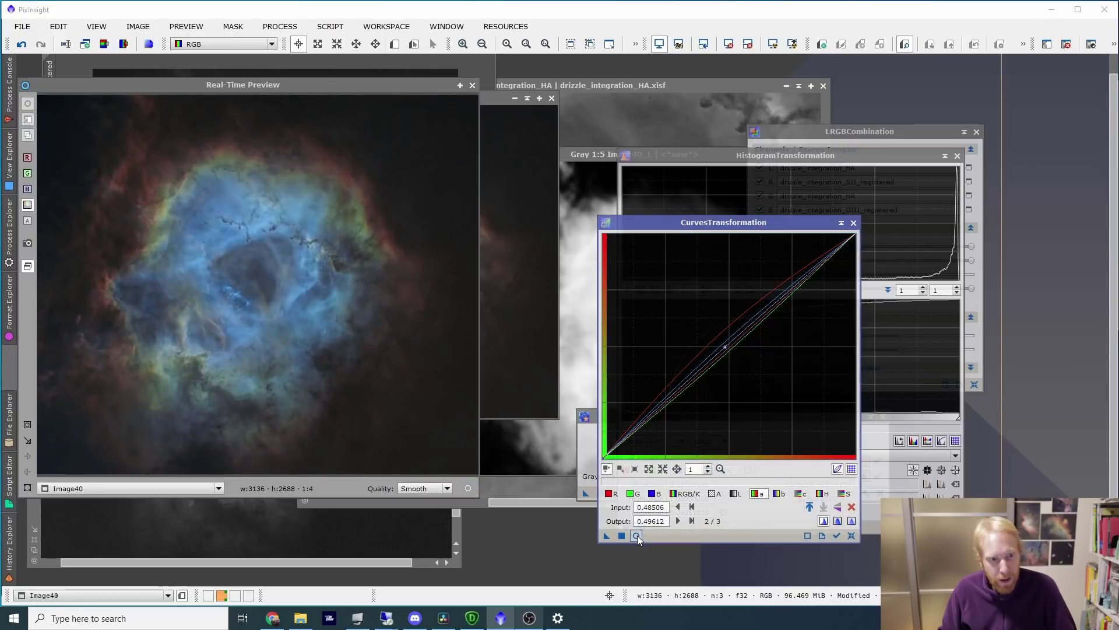
click(636, 535)
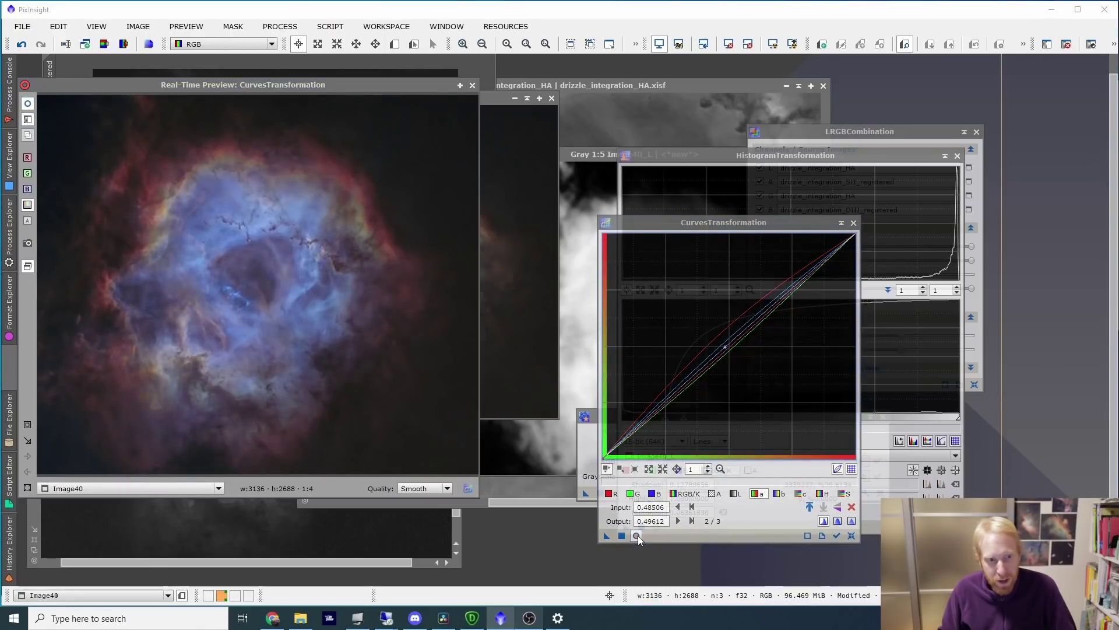
click(637, 536)
click(638, 535)
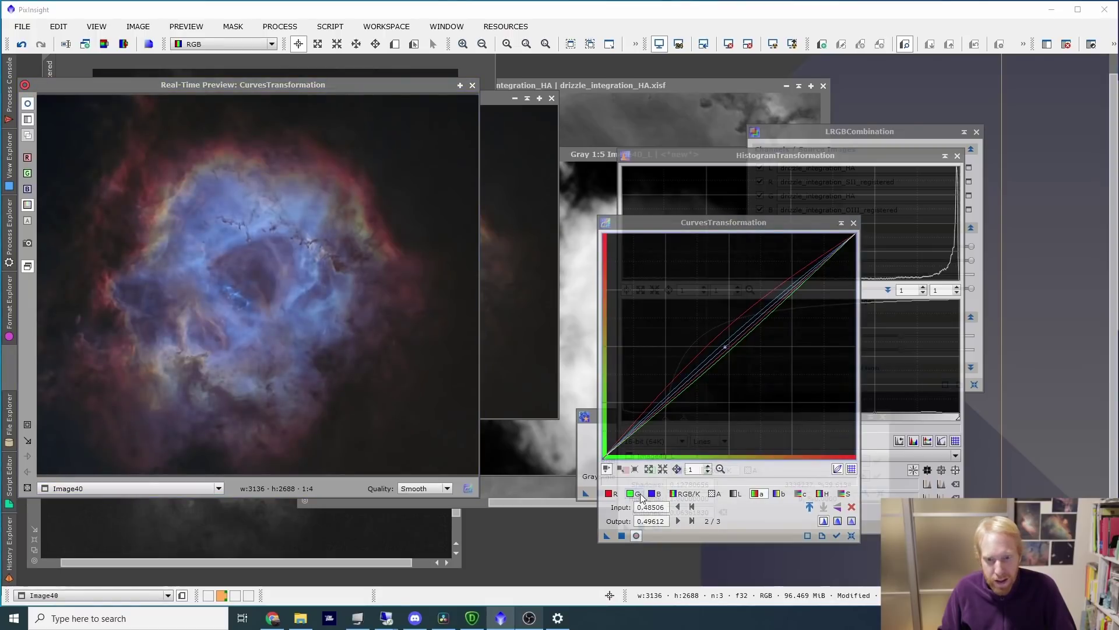
Lower the red curve point to 0.44598/0.52196 and add a chrominance curve point at 0.48966/0.49354
click(610, 493)
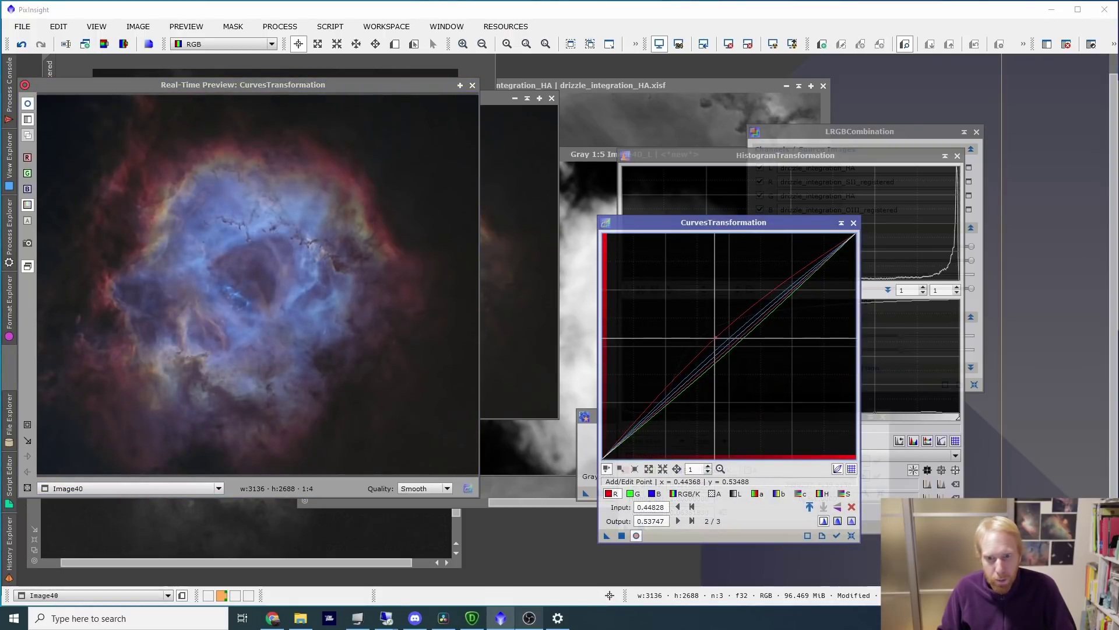
drag(716, 337, 715, 340)
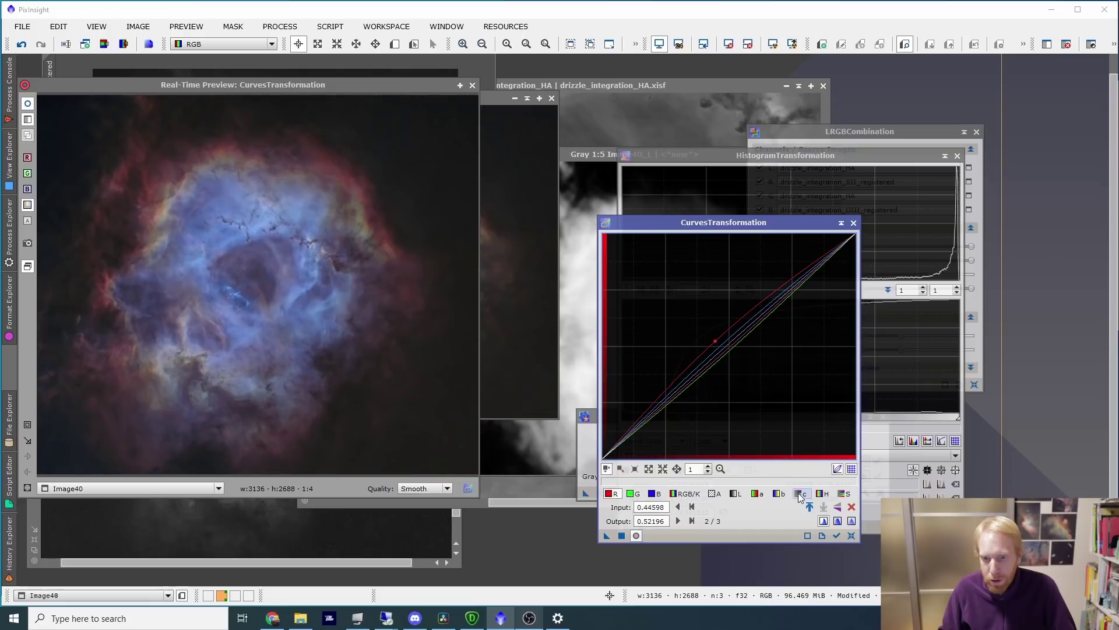
click(800, 495)
drag(724, 338, 728, 347)
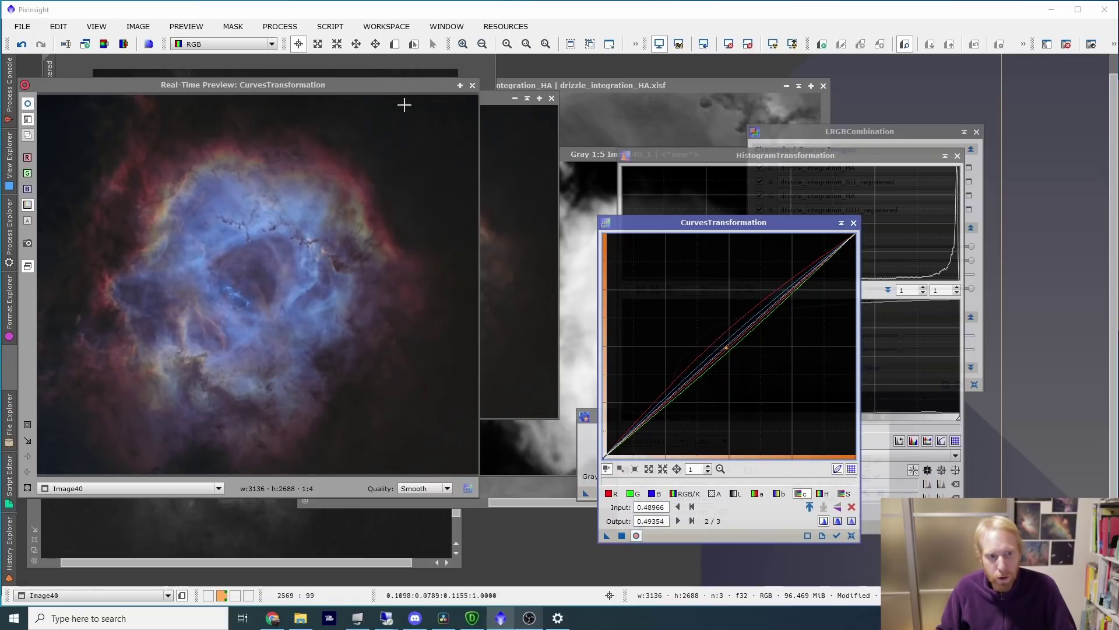
Close the real-time preview, apply the curves to Image40 and close CurvesTransformation
click(473, 85)
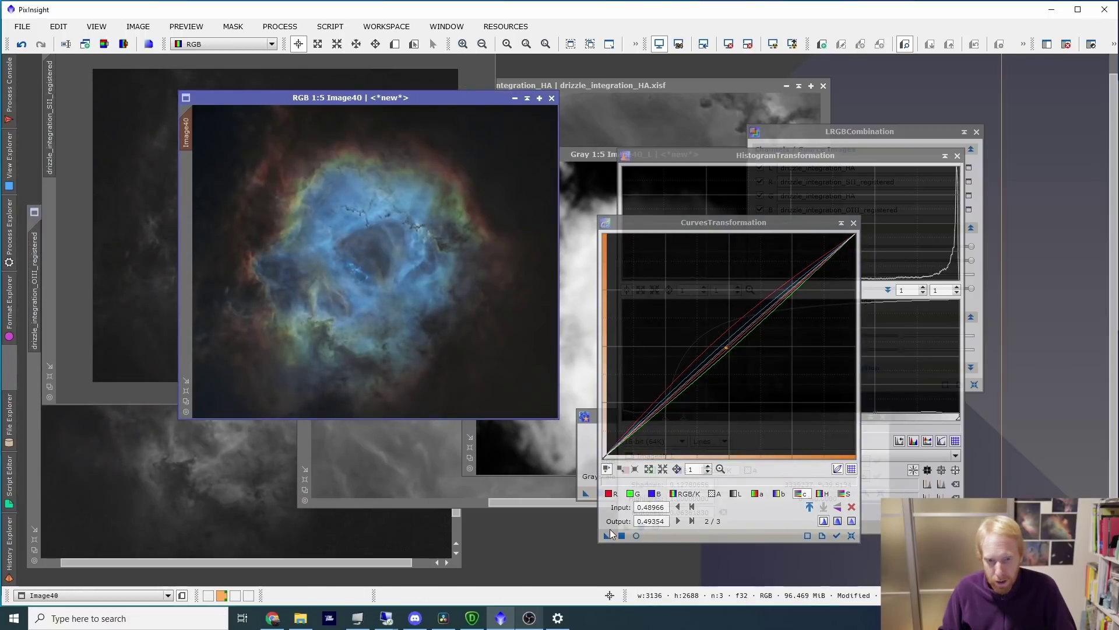
drag(607, 535, 330, 279)
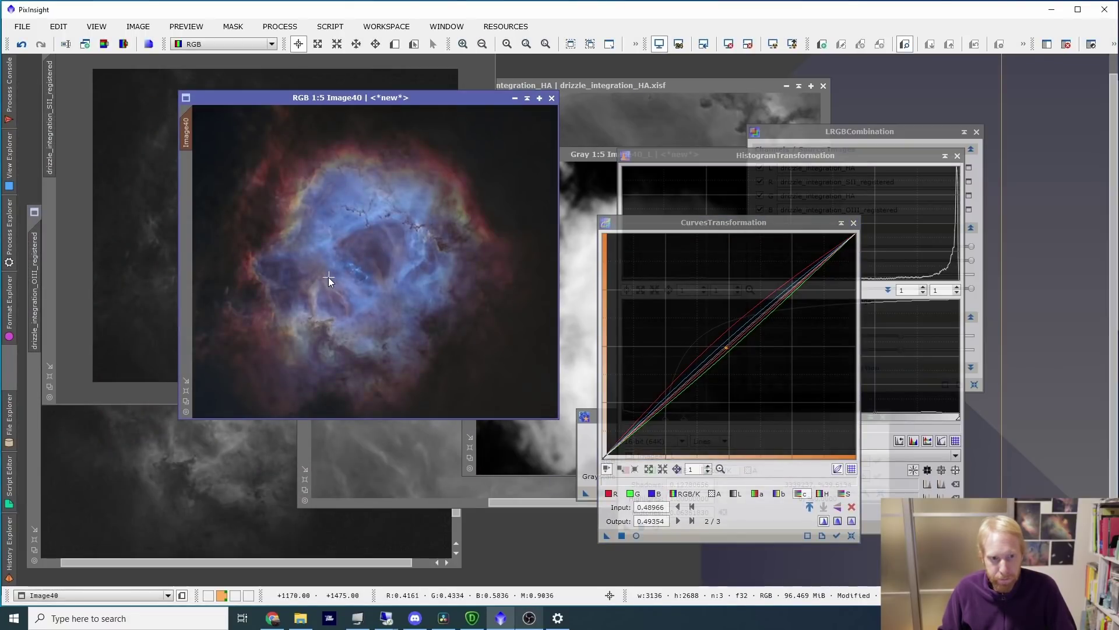
click(853, 223)
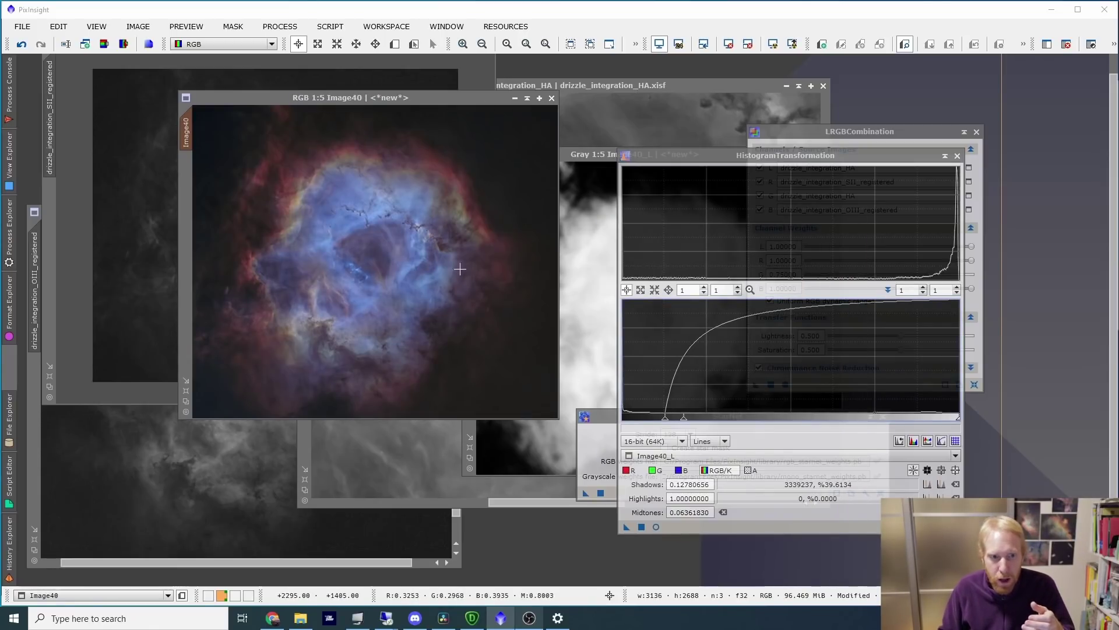
Maximize Image40, close HistogramTransformation, LRGBCombination and StarNet, and inspect the nebula at different magnifications
click(540, 98)
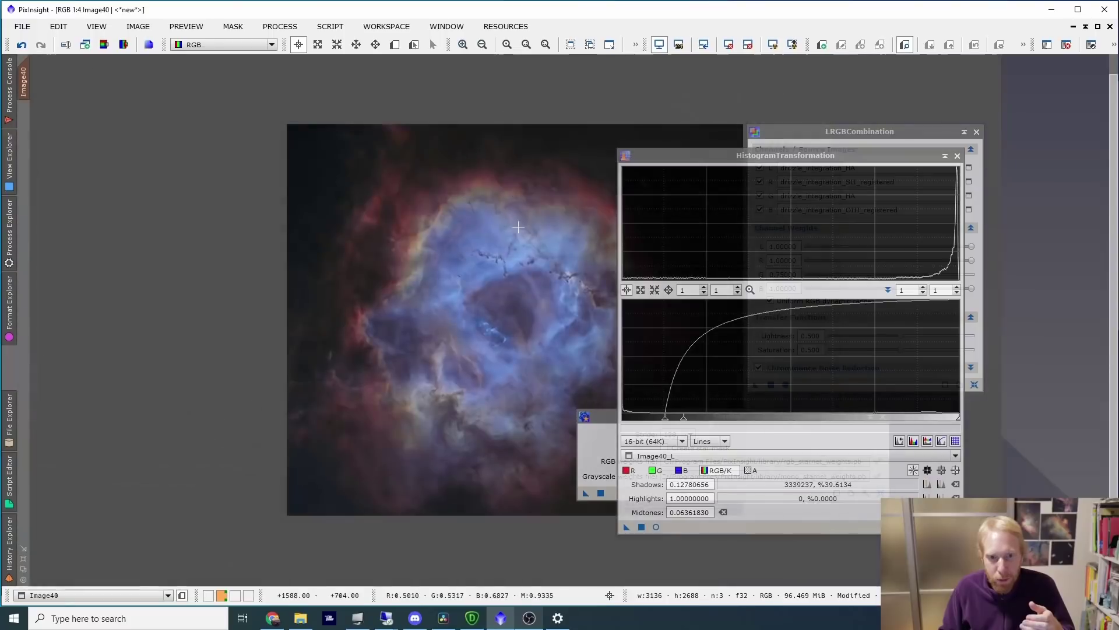
scroll(518, 226, up, 2)
click(957, 156)
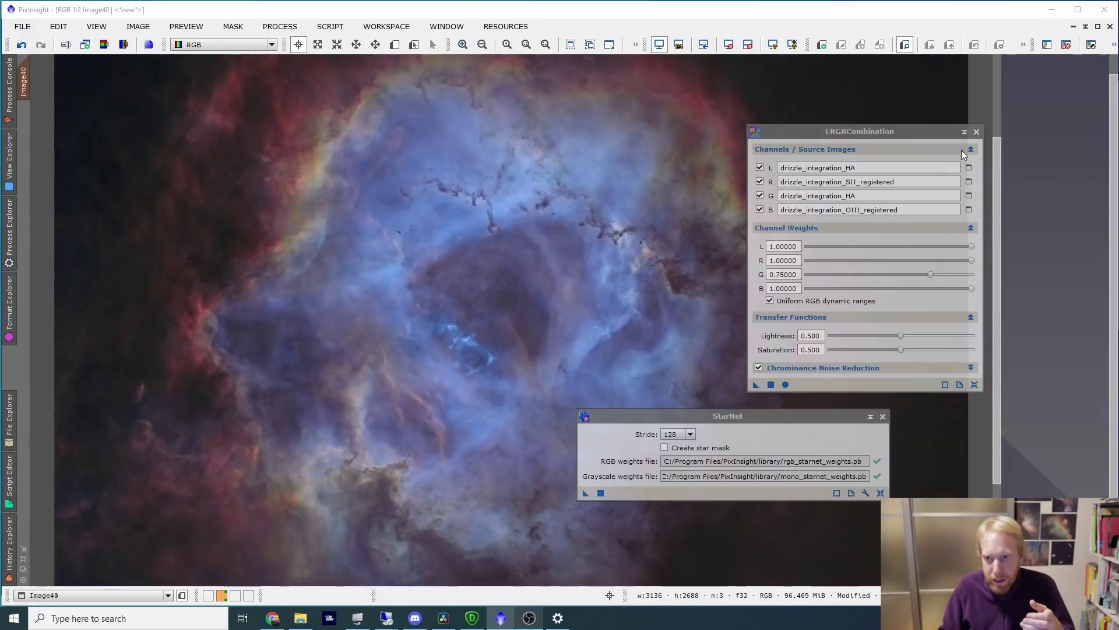
click(977, 131)
click(883, 416)
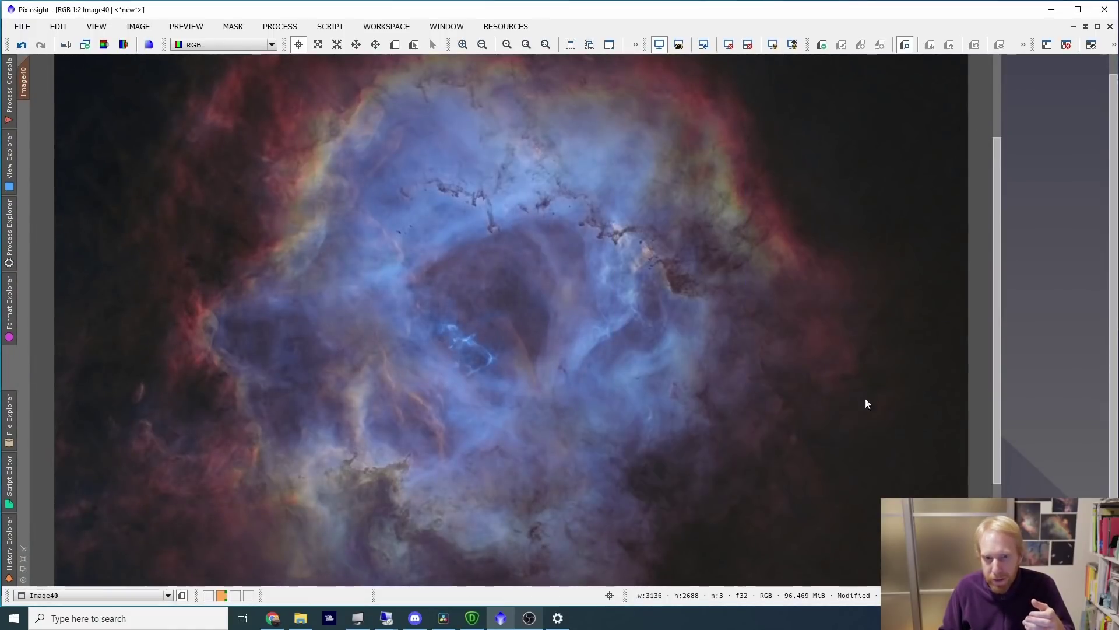
scroll(732, 320, down, 2)
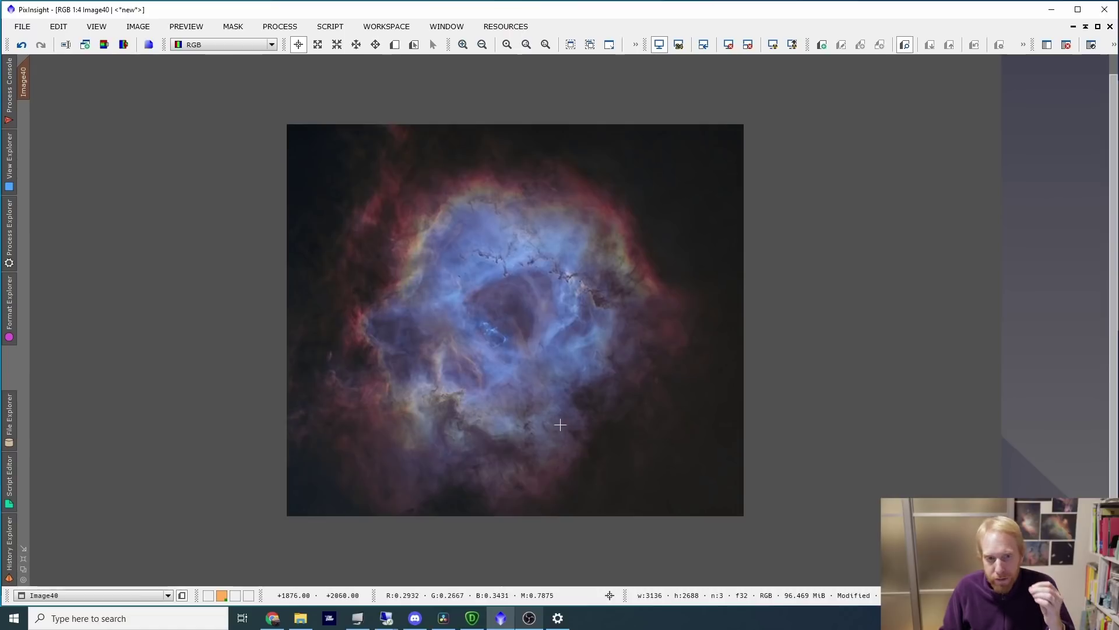
scroll(617, 333, up, 2)
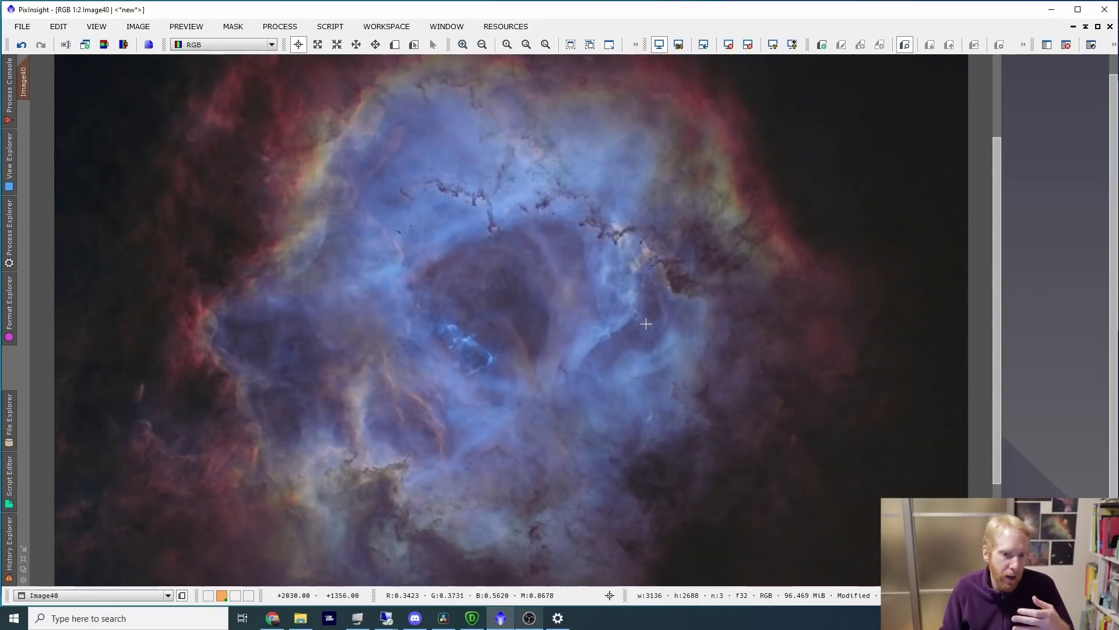
scroll(646, 323, down, 1)
click(342, 26)
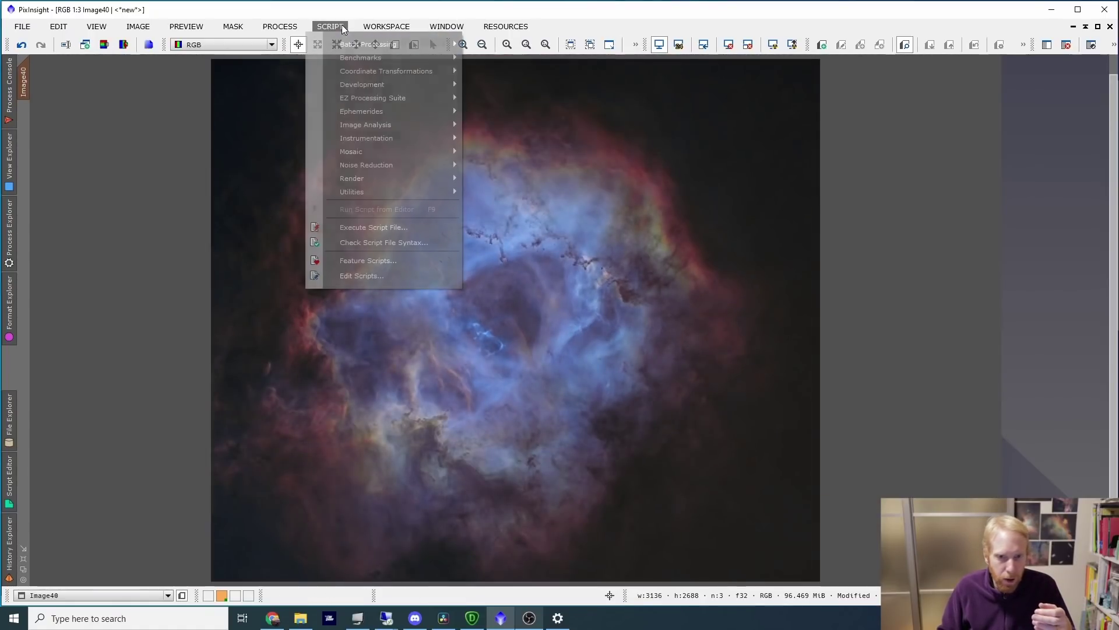
mouse_move(449, 191)
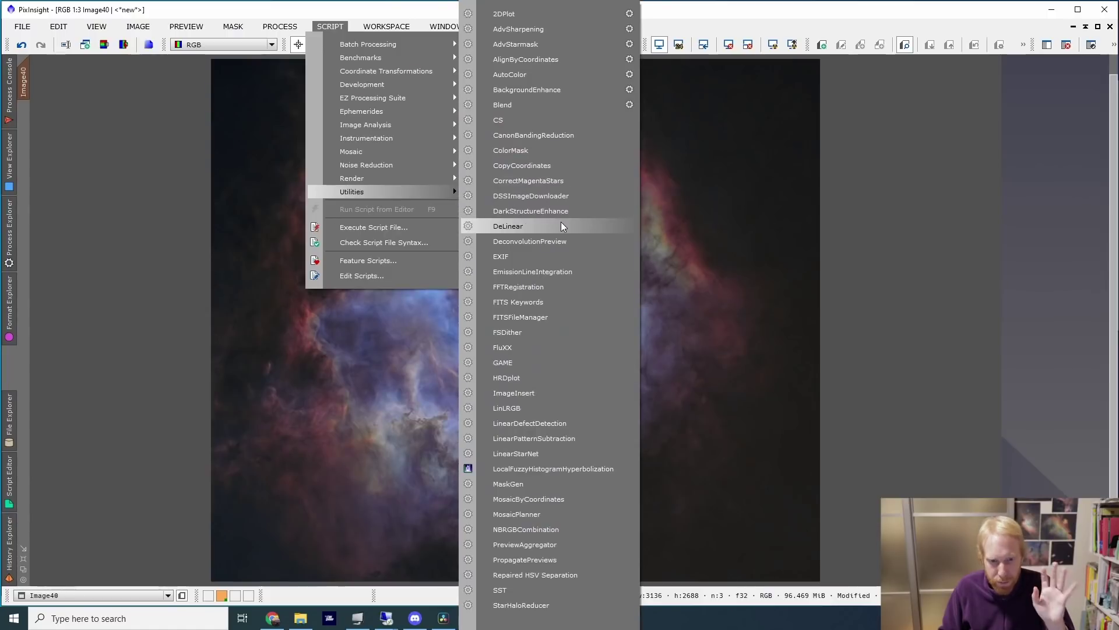
click(525, 213)
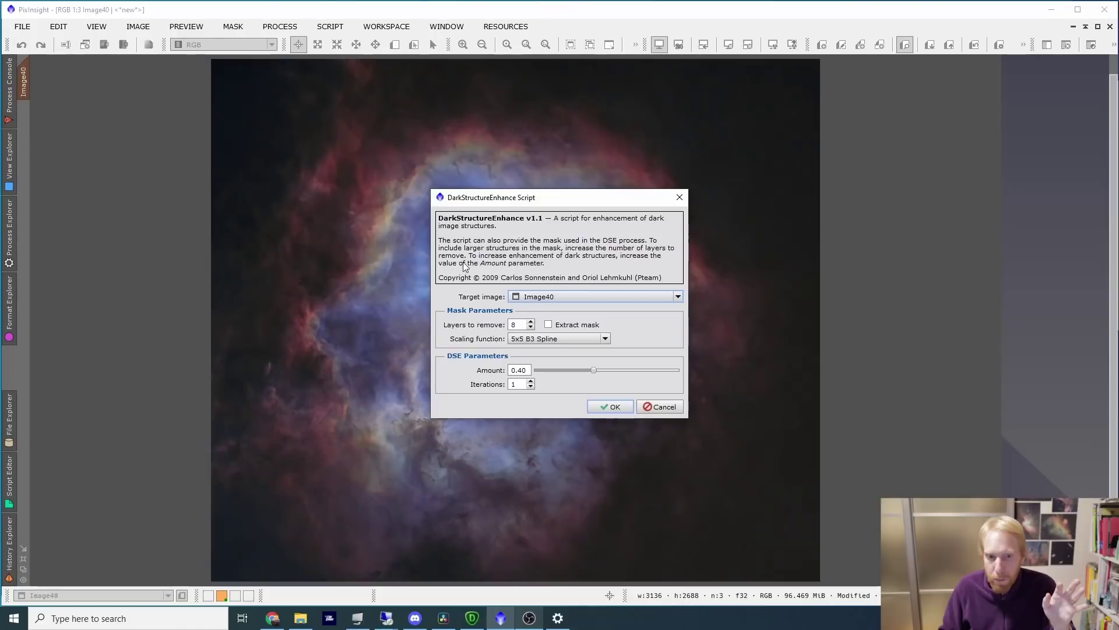
drag(594, 370, 561, 369)
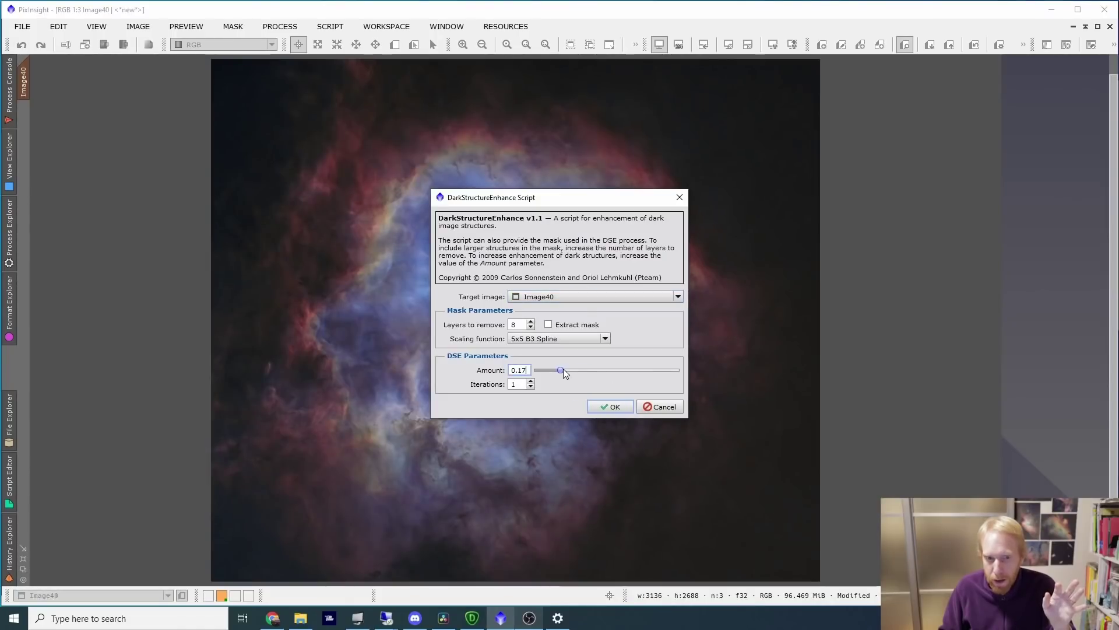
click(649, 407)
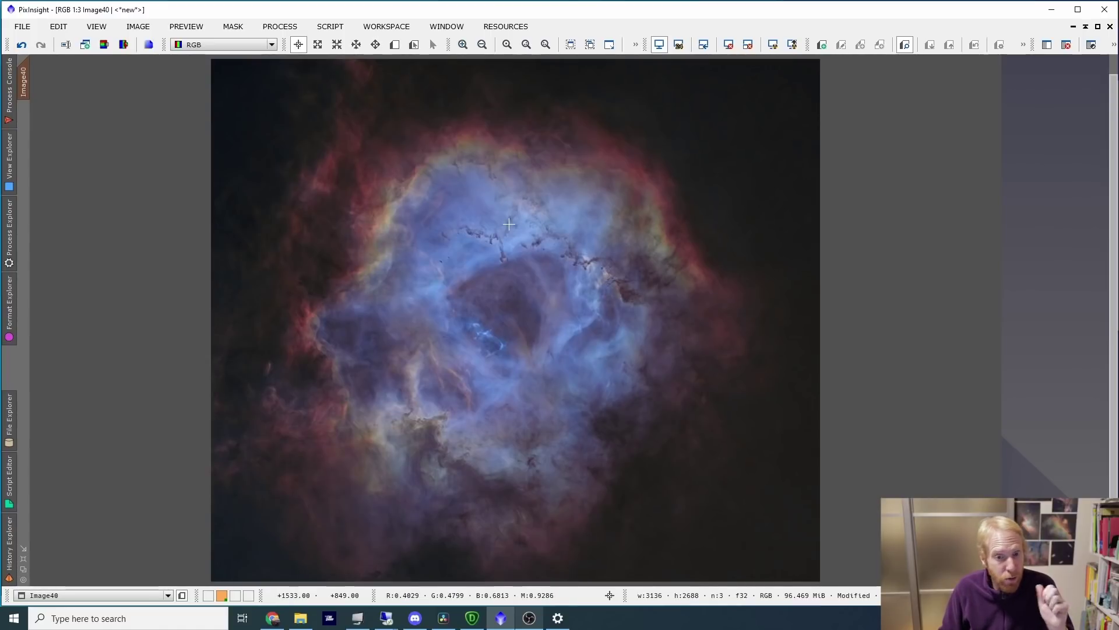
Restore Image40 to its normal window size and open PixelMath
click(1098, 26)
scroll(419, 263, up, 1)
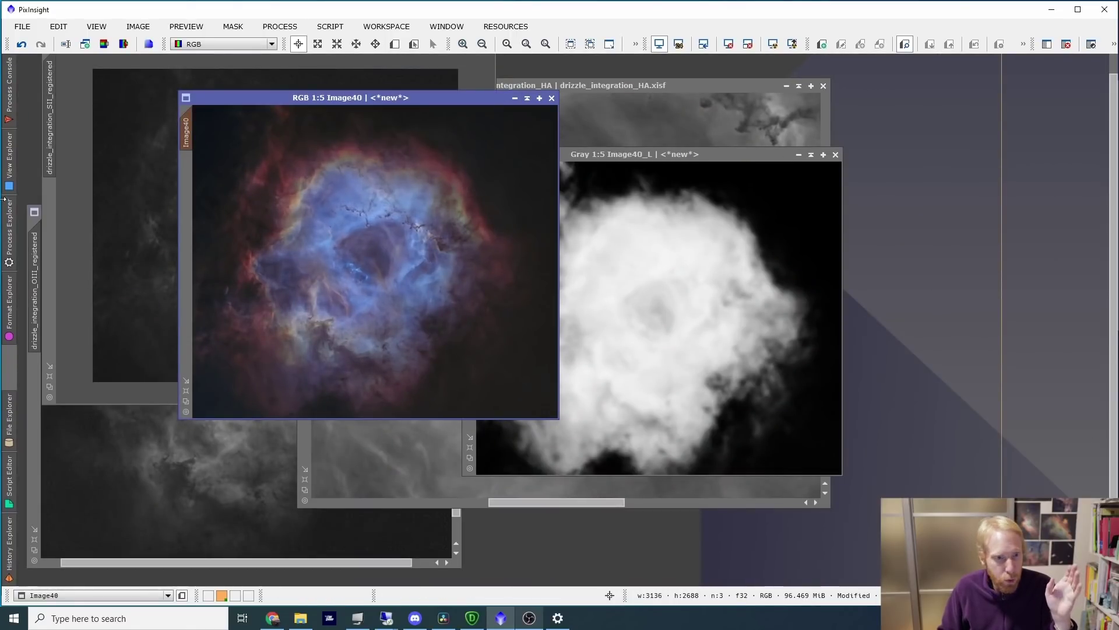
click(14, 220)
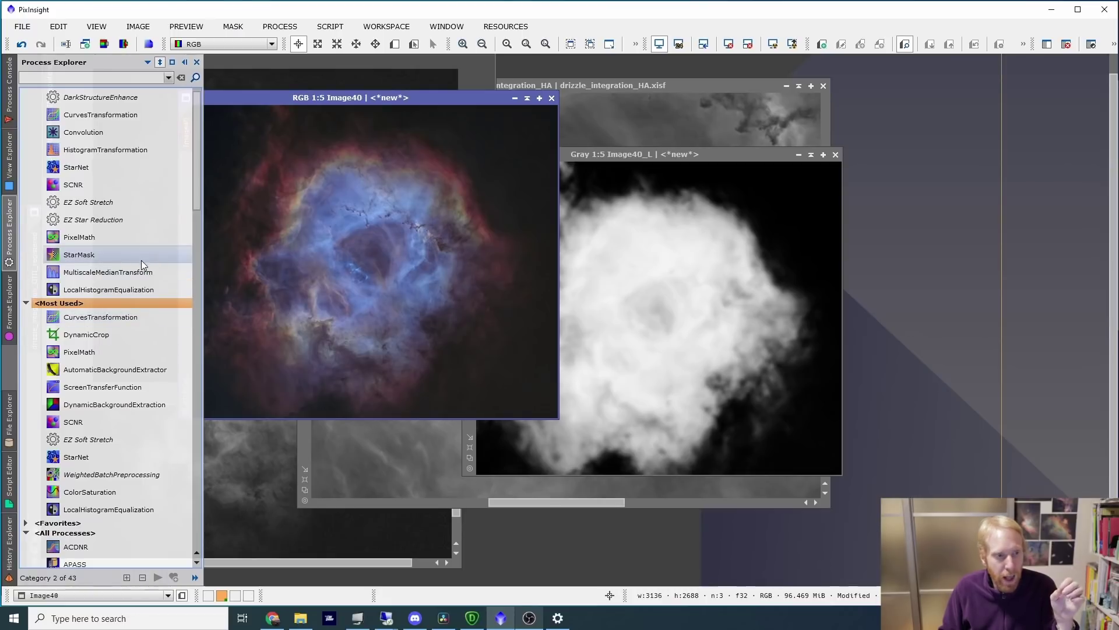
double_click(103, 237)
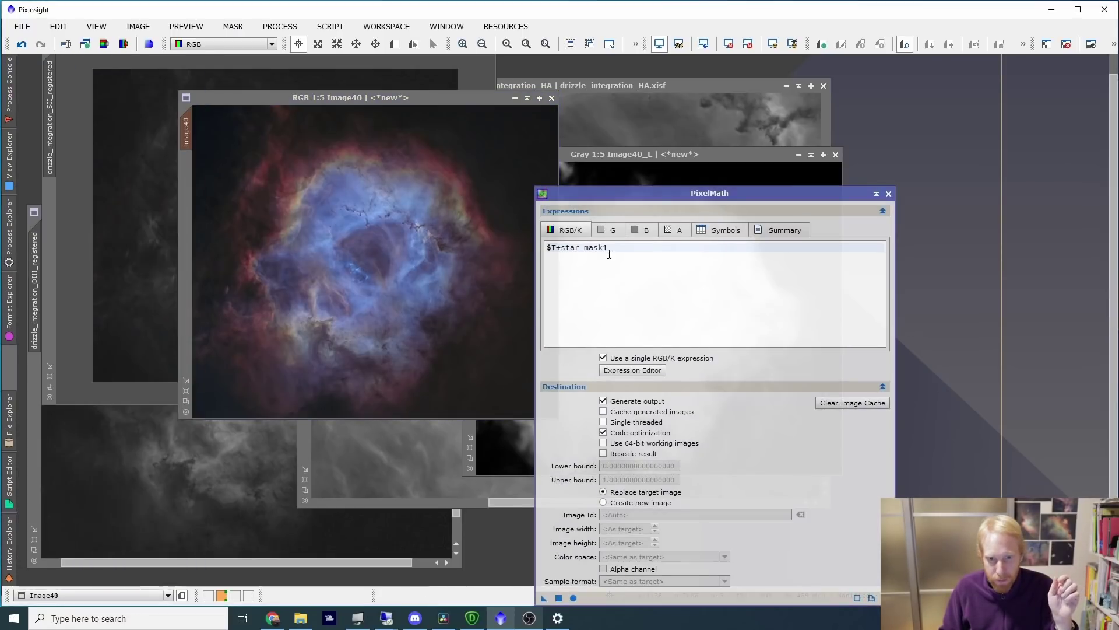
Set the PixelMath expression to $T+star_mask and apply it to Image40, moving the star_mask and PixelMath windows out of the way
key(BackSpace)
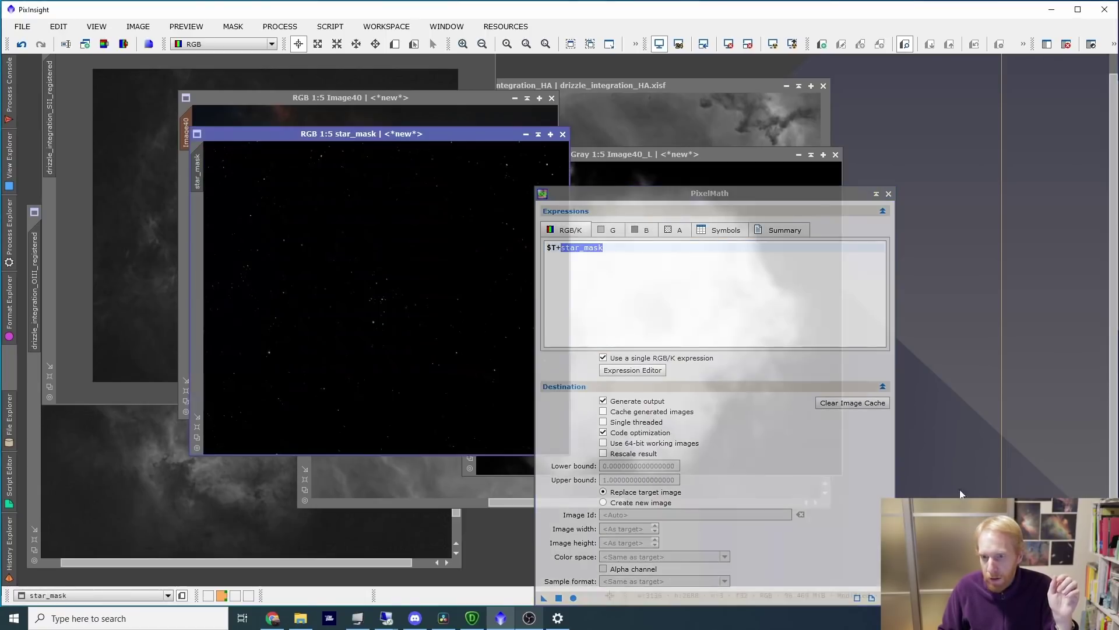
drag(338, 131, 993, 112)
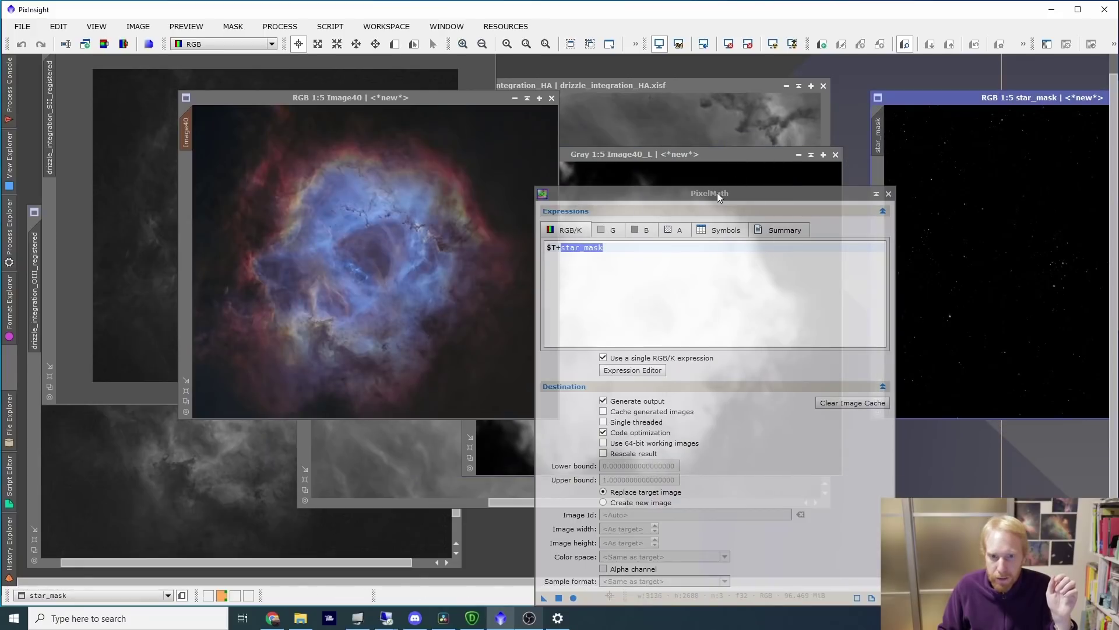
drag(711, 197, 702, 134)
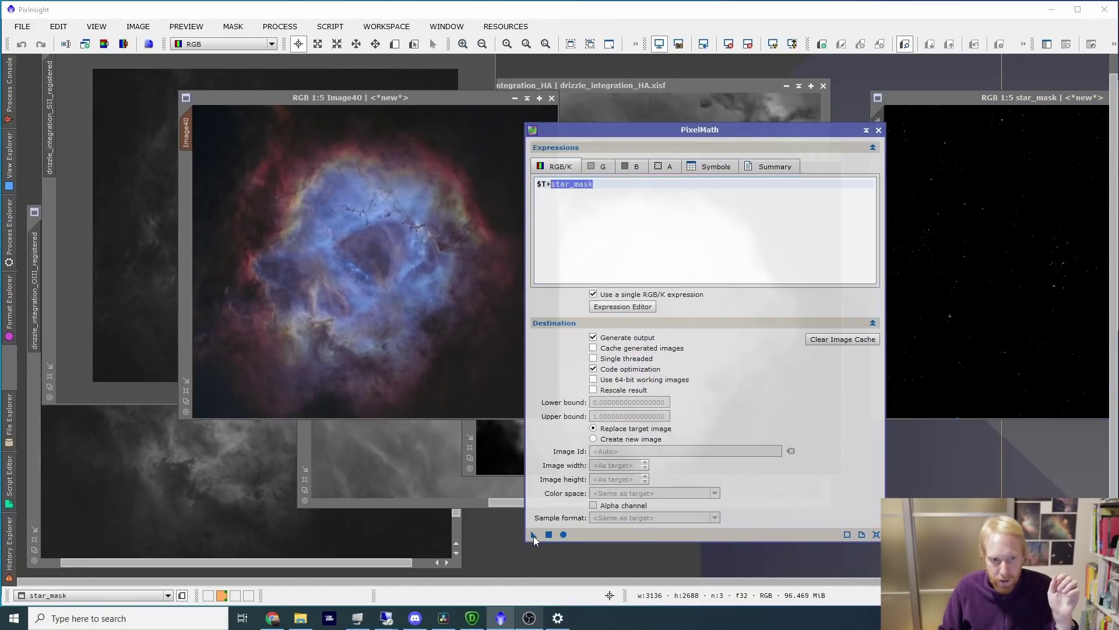
drag(534, 535, 305, 270)
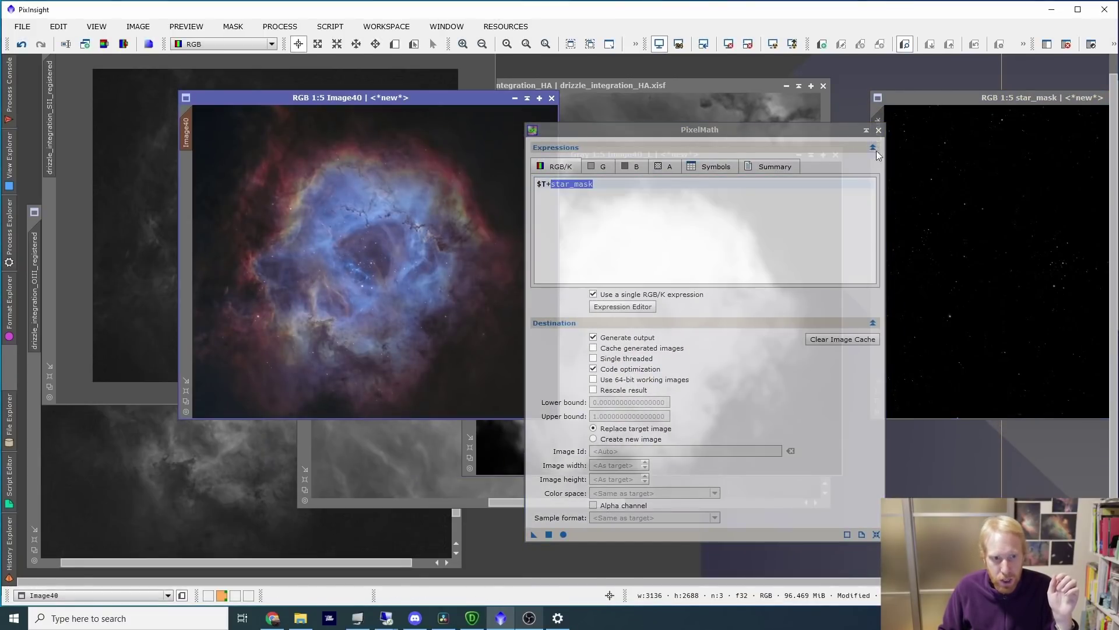
Redo the star addition on Image40 without a mask: undo the masked result, remove the mask and reapply $T+star_mask
click(21, 43)
click(243, 27)
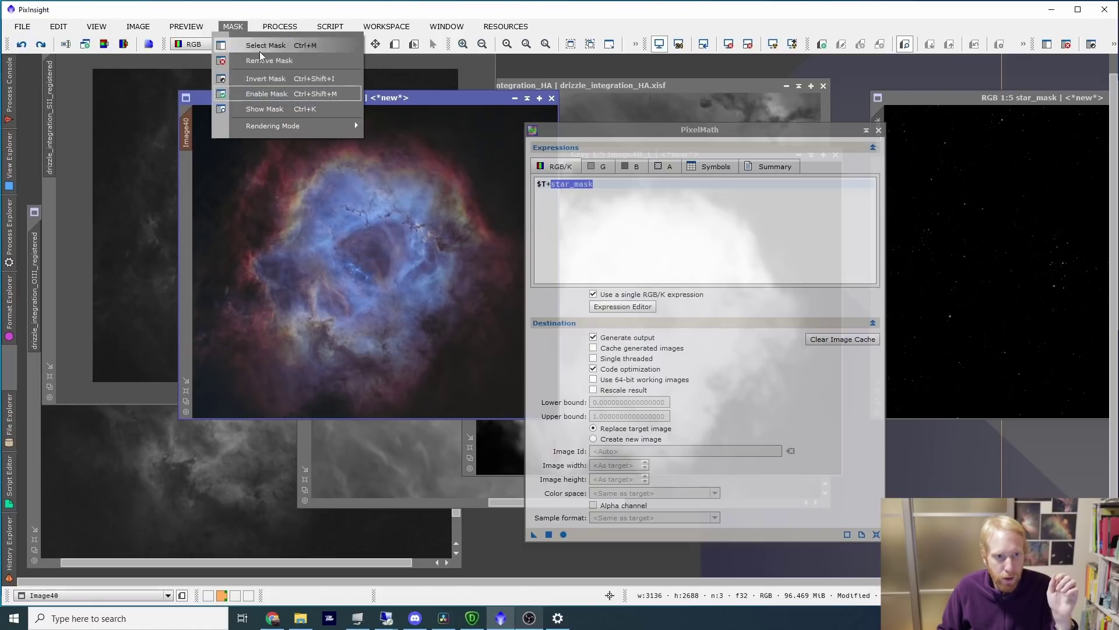
click(268, 100)
click(233, 25)
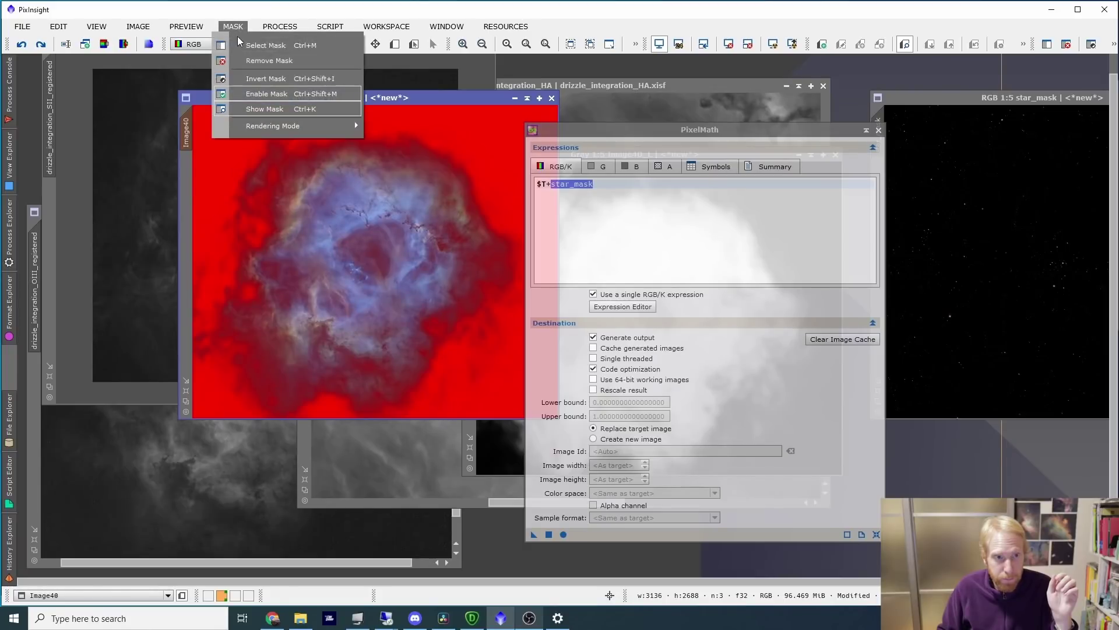
click(251, 55)
drag(534, 535, 338, 242)
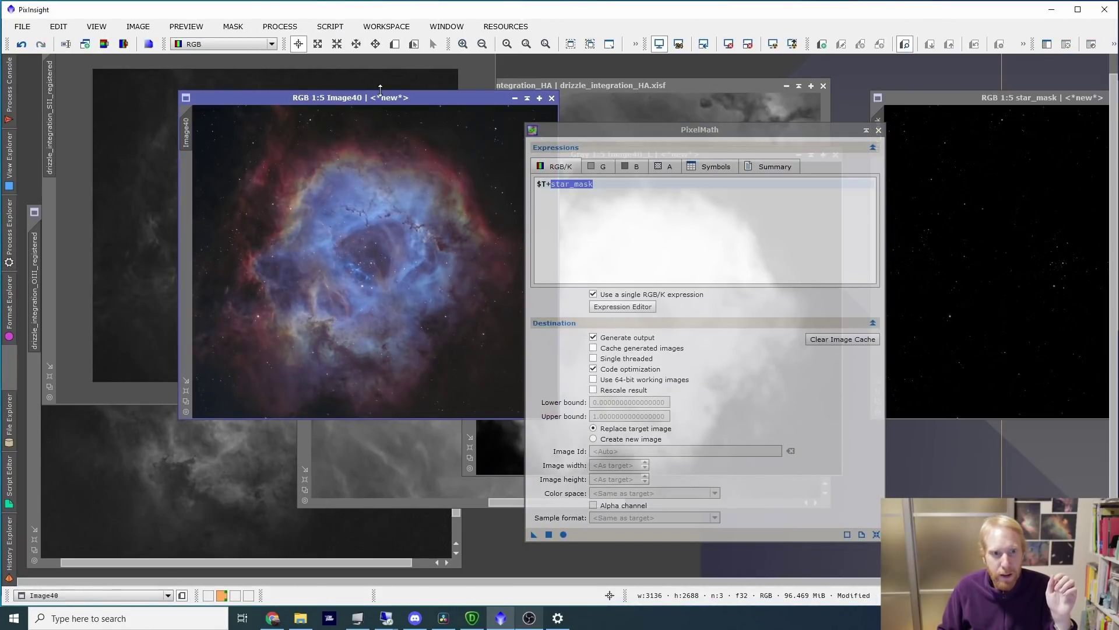
Run the EZ Star Reduction script on Image40 in Morphological Selection mode with 2 iterations
drag(384, 97, 268, 82)
click(330, 26)
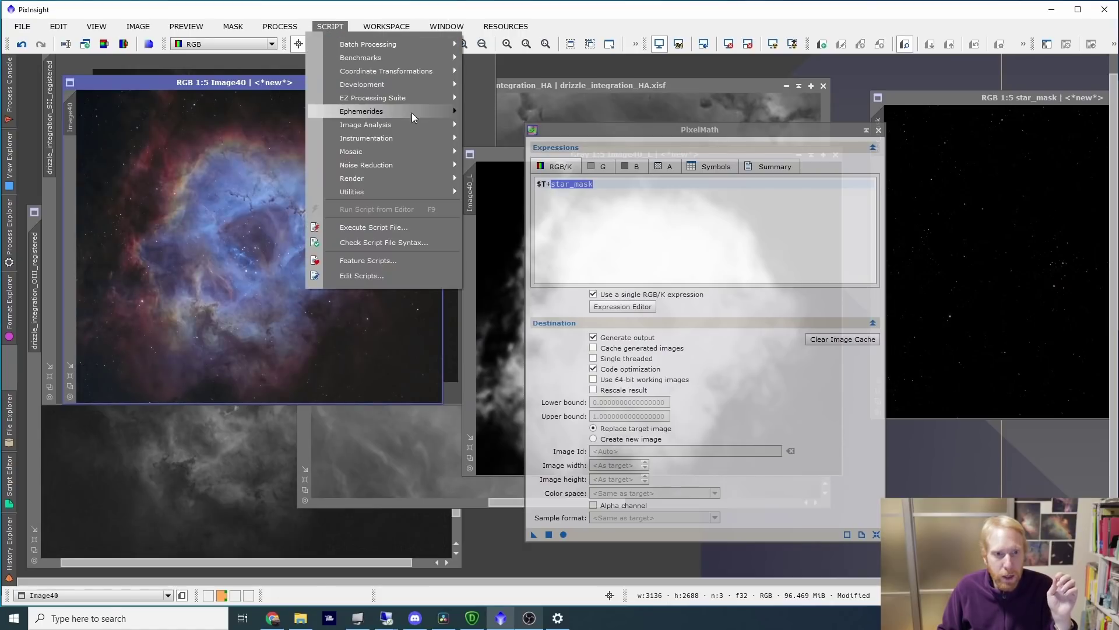
mouse_move(408, 97)
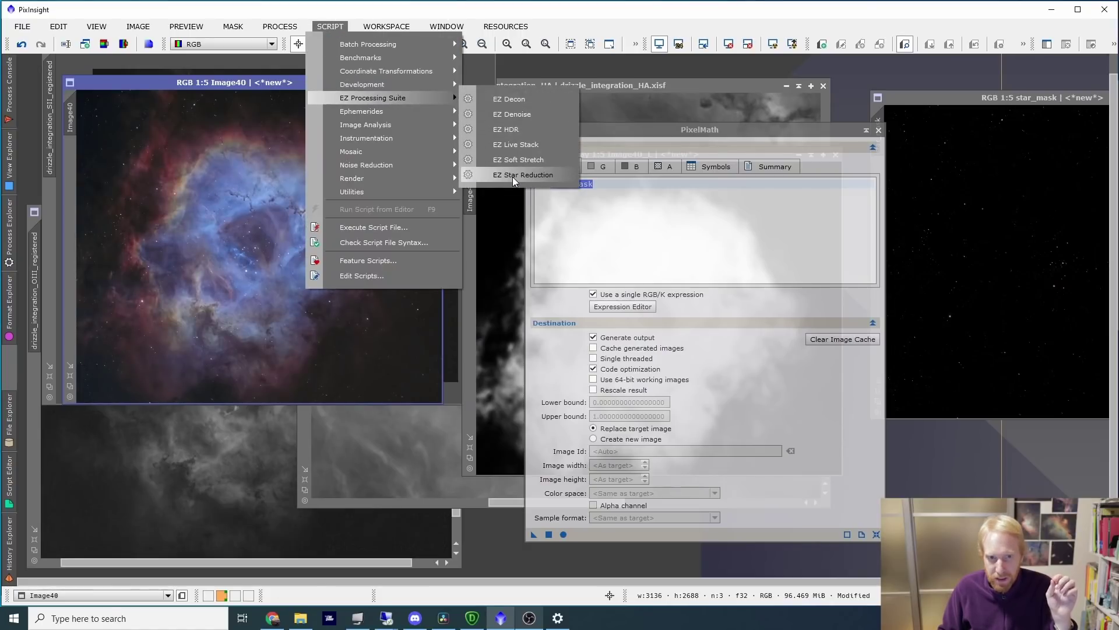
click(531, 176)
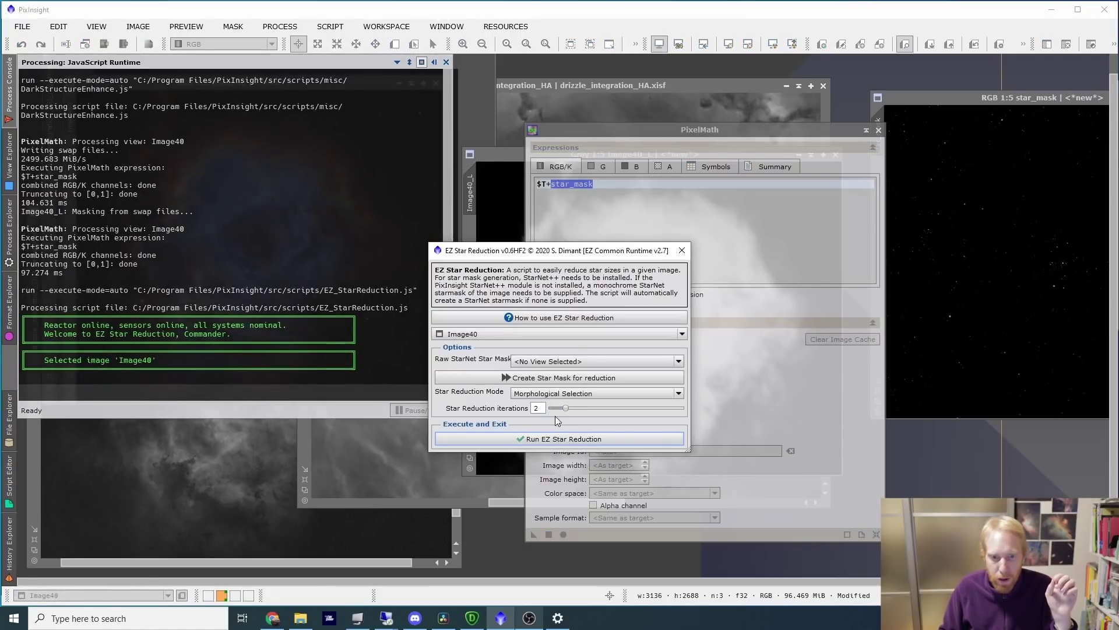
click(560, 440)
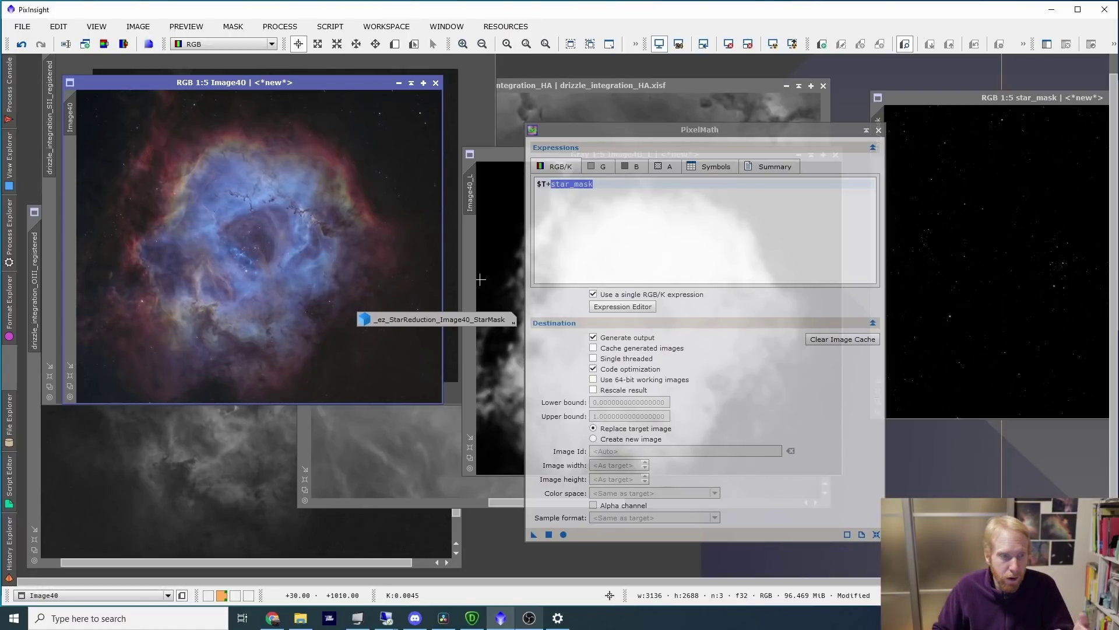
Inspect the reduced stars up close, then maximize Image40 and clear PixelMath and the minimized star reduction mask away from it
scroll(327, 238, up, 3)
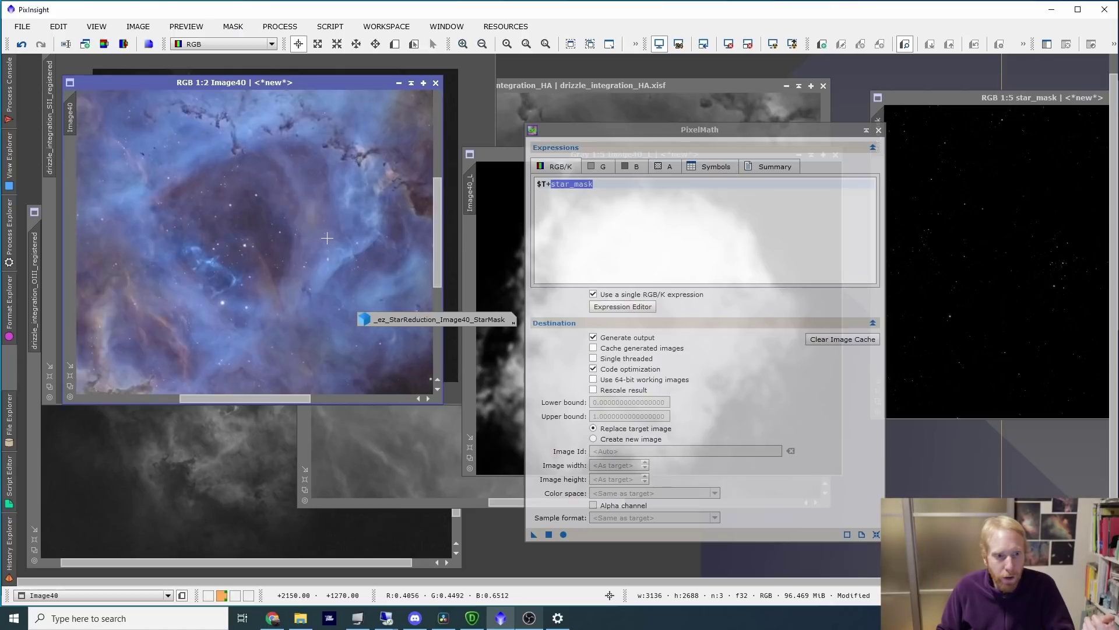
scroll(326, 238, down, 3)
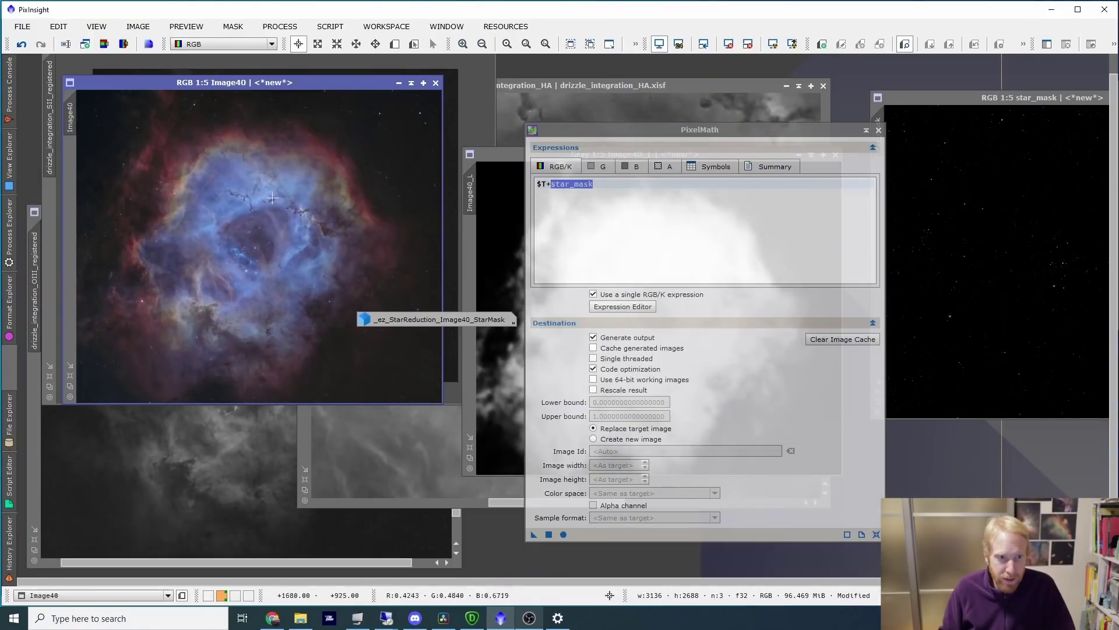
click(424, 83)
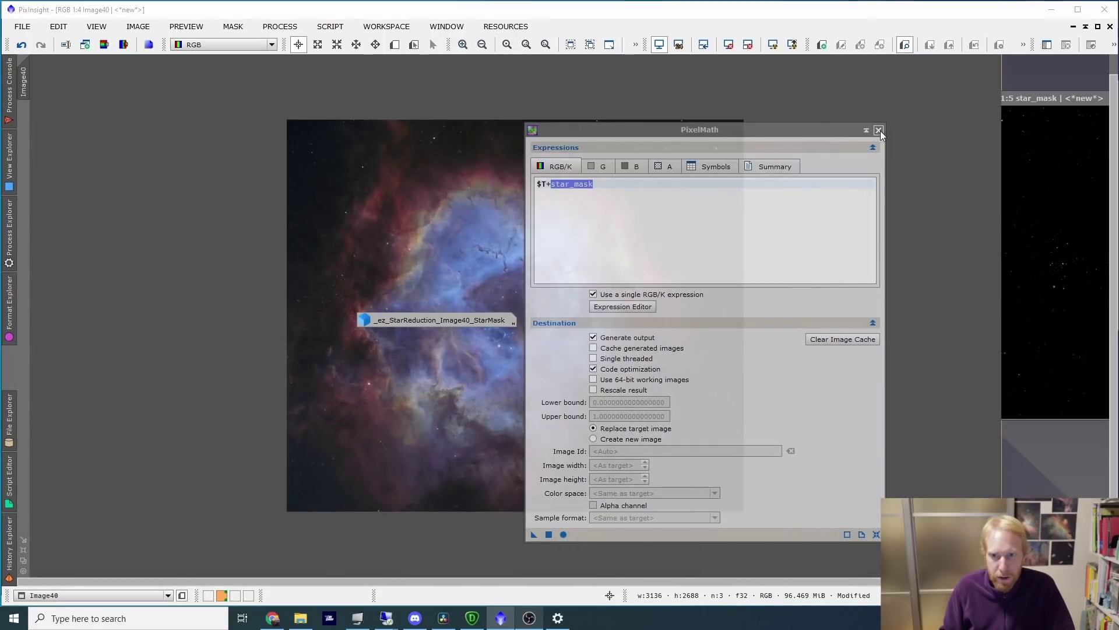
drag(379, 320, 756, 289)
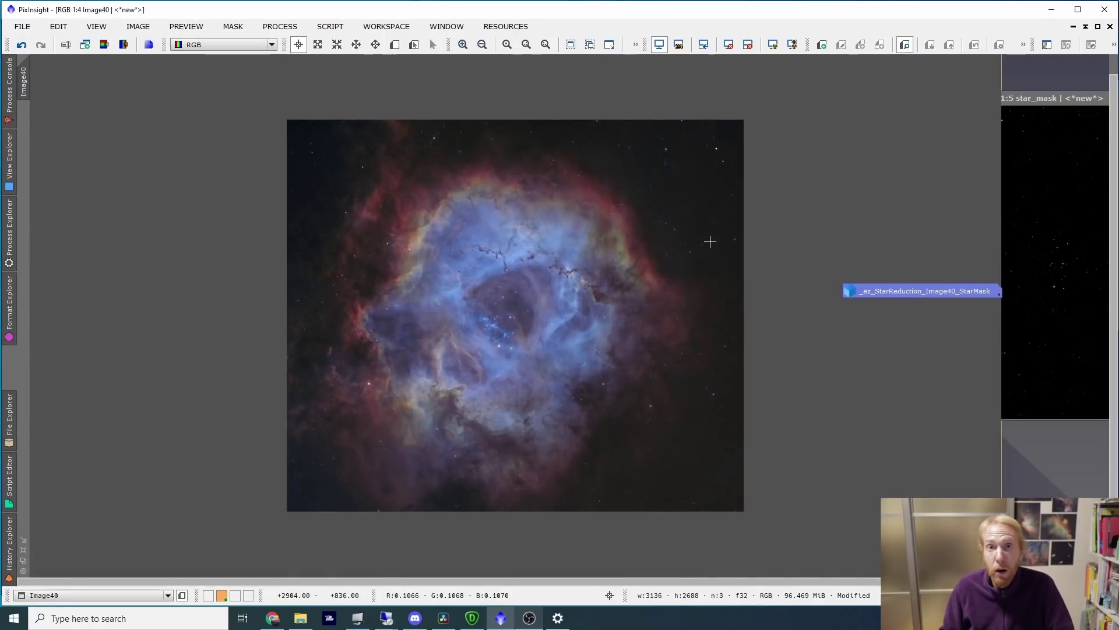